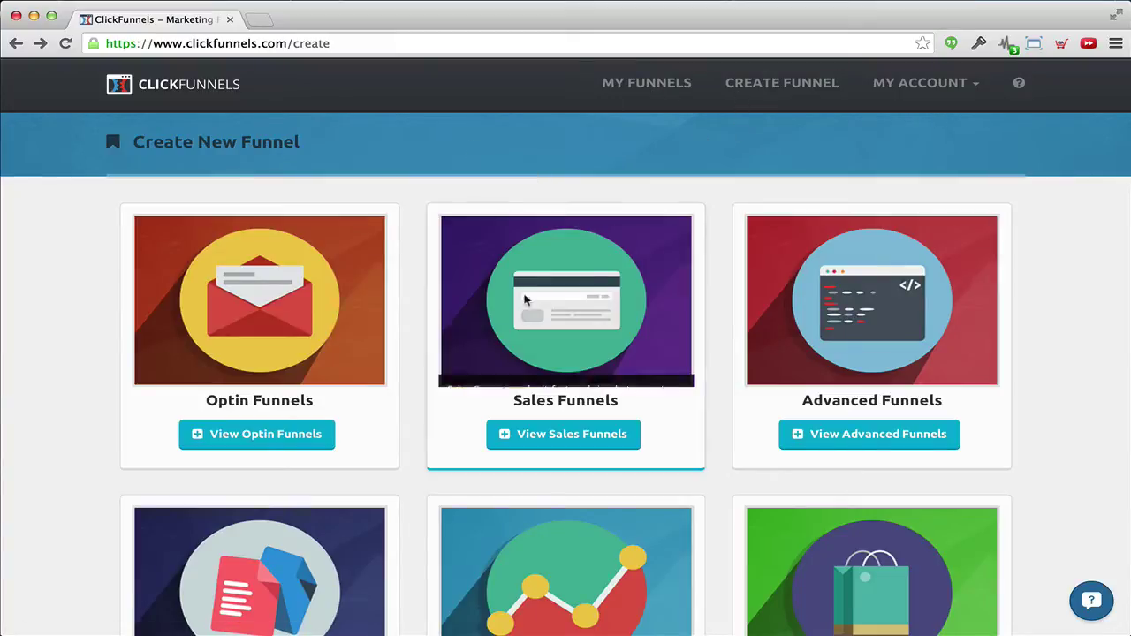
- Open the Advanced Funnels category and look through the funnel templates it offers
scroll(67, 411, down, 5)
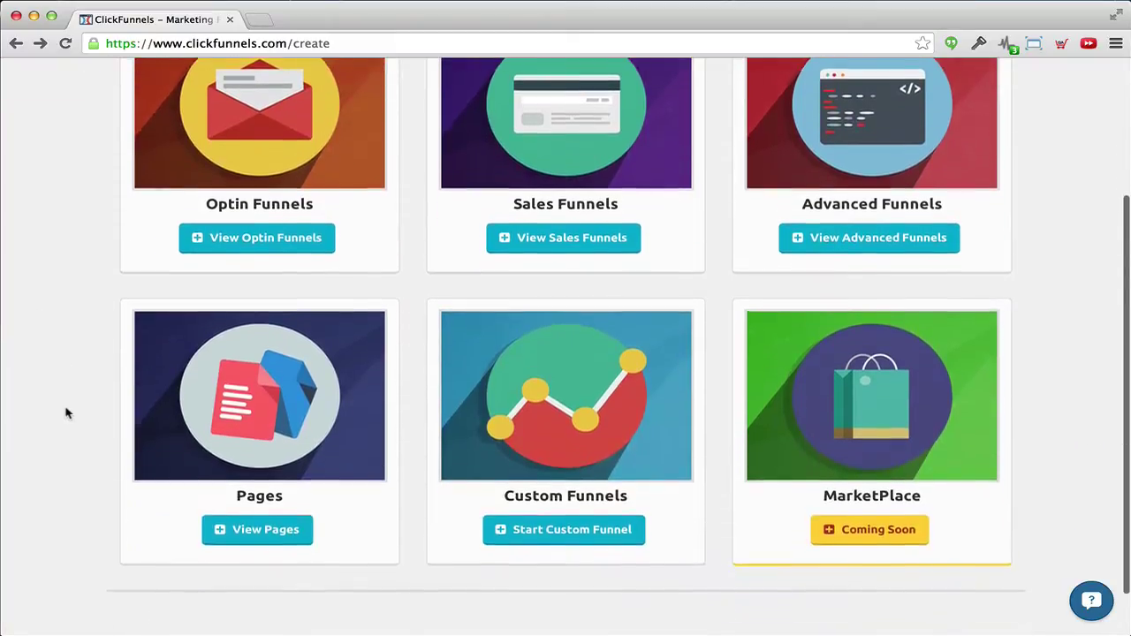
scroll(67, 411, down, 2)
scroll(67, 411, up, 4)
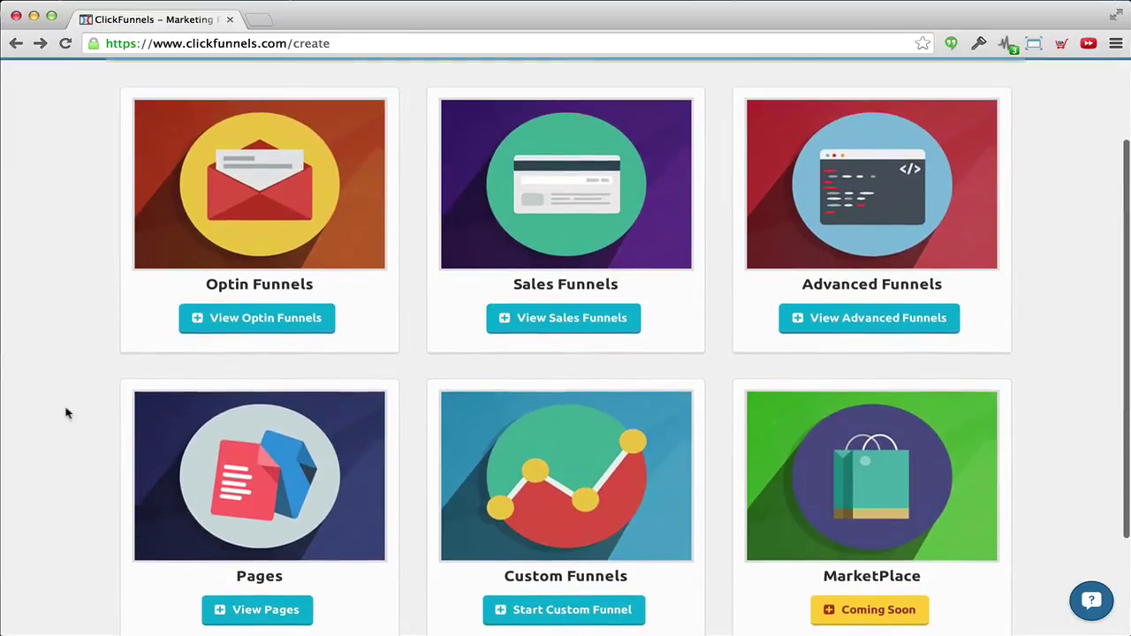
scroll(67, 412, up, 3)
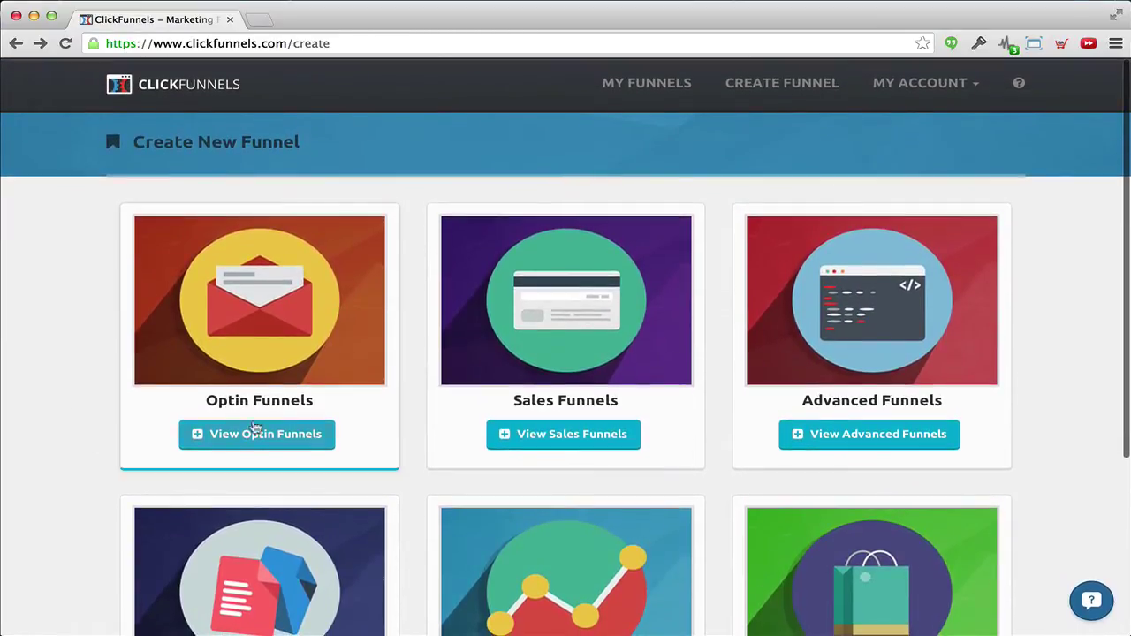
click(875, 437)
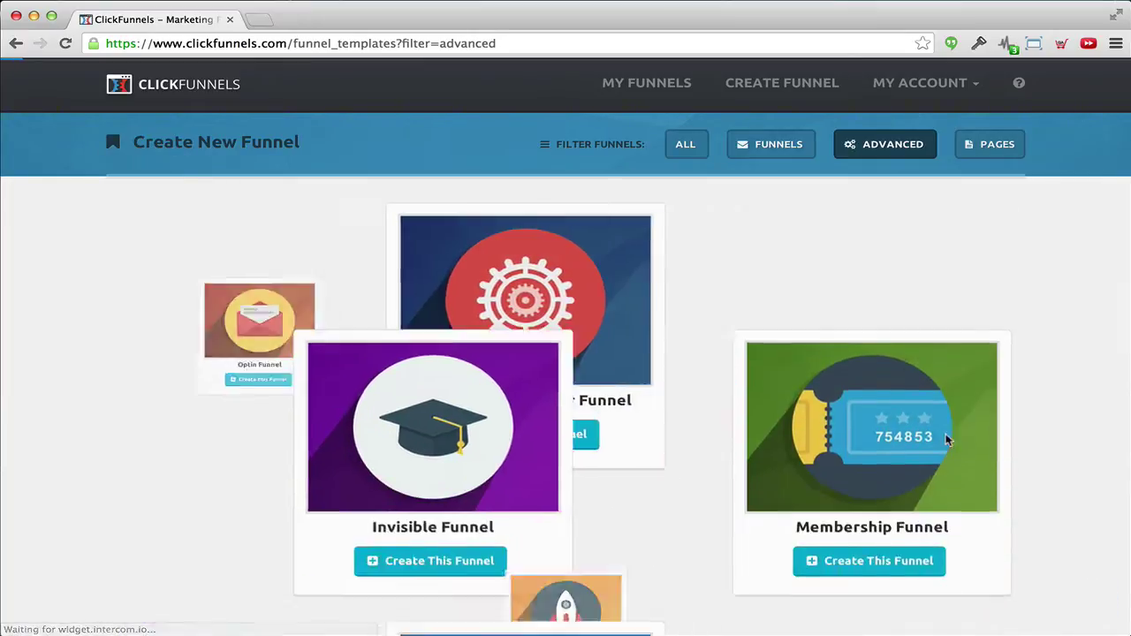
mouse_move(362, 329)
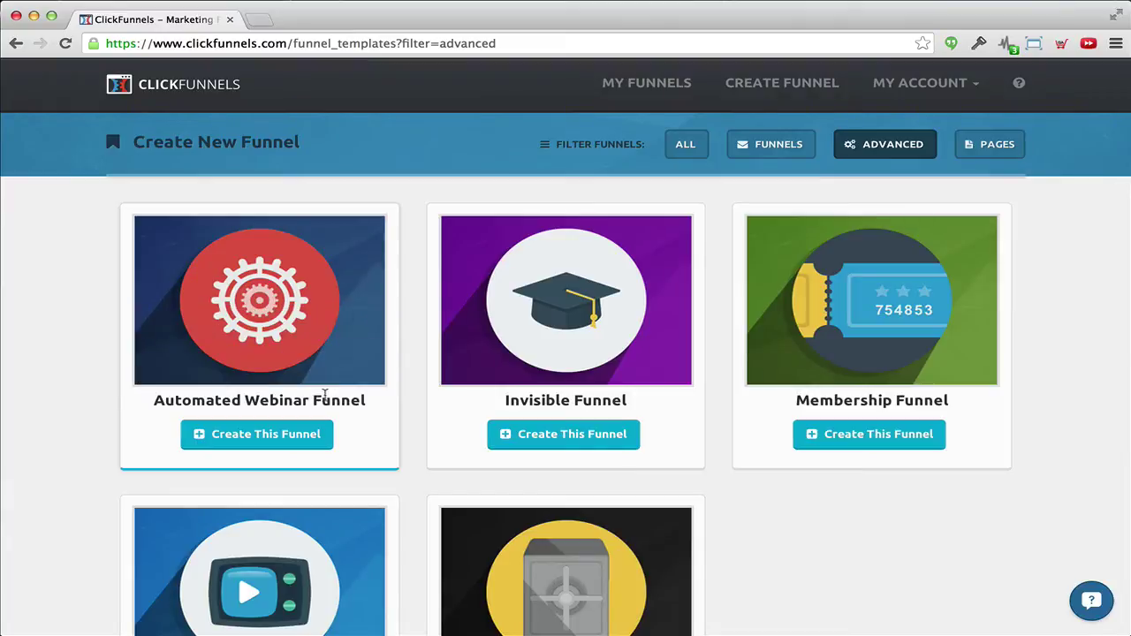
scroll(452, 459, down, 3)
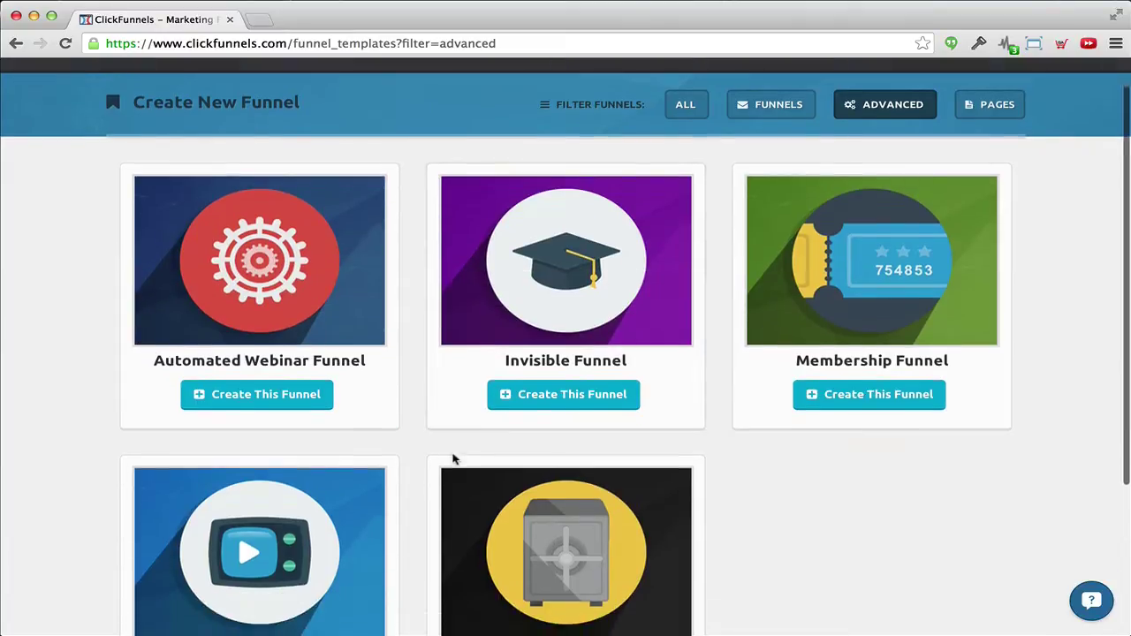
scroll(453, 459, down, 3)
scroll(452, 459, up, 4)
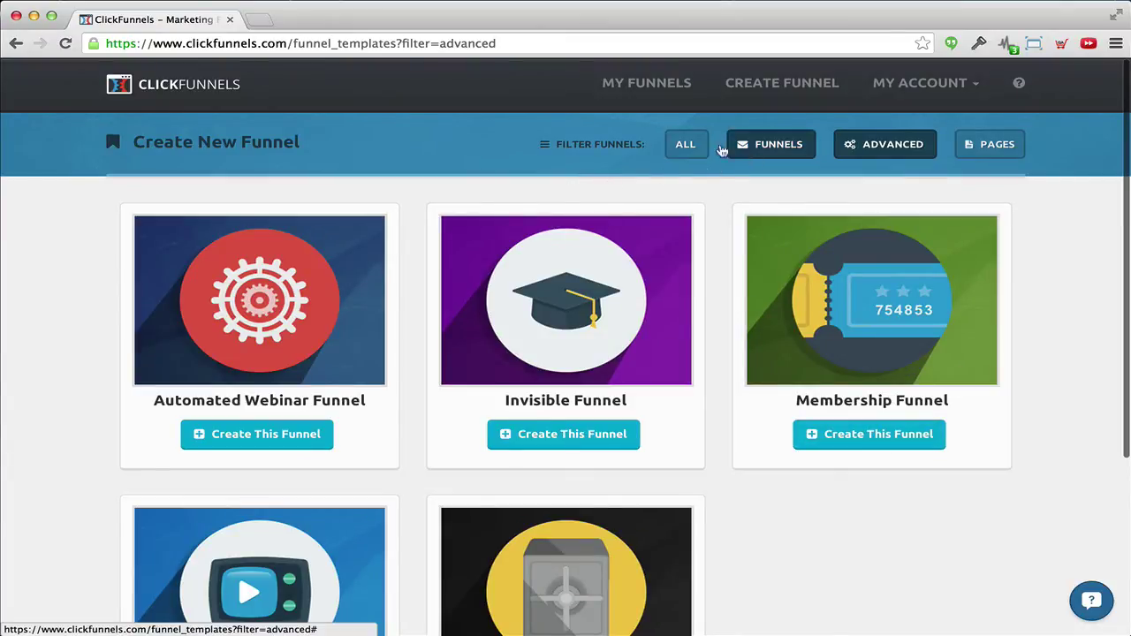
- Show the funnel templates of all types and skim through the full gallery
click(691, 146)
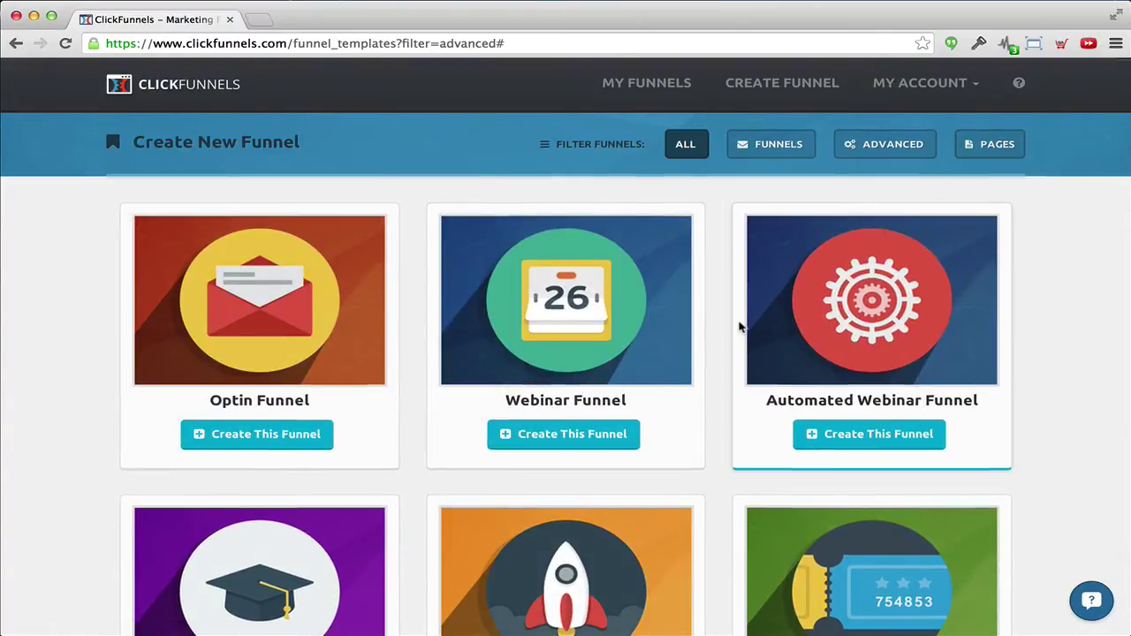
scroll(739, 324, down, 10)
scroll(740, 327, down, 18)
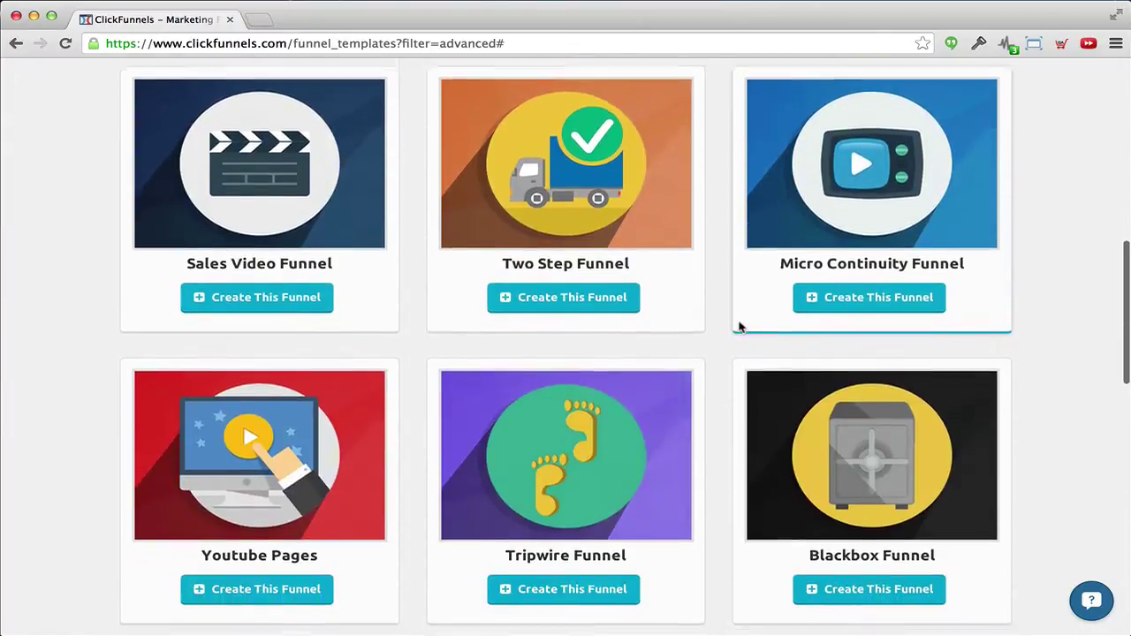
scroll(740, 327, down, 7)
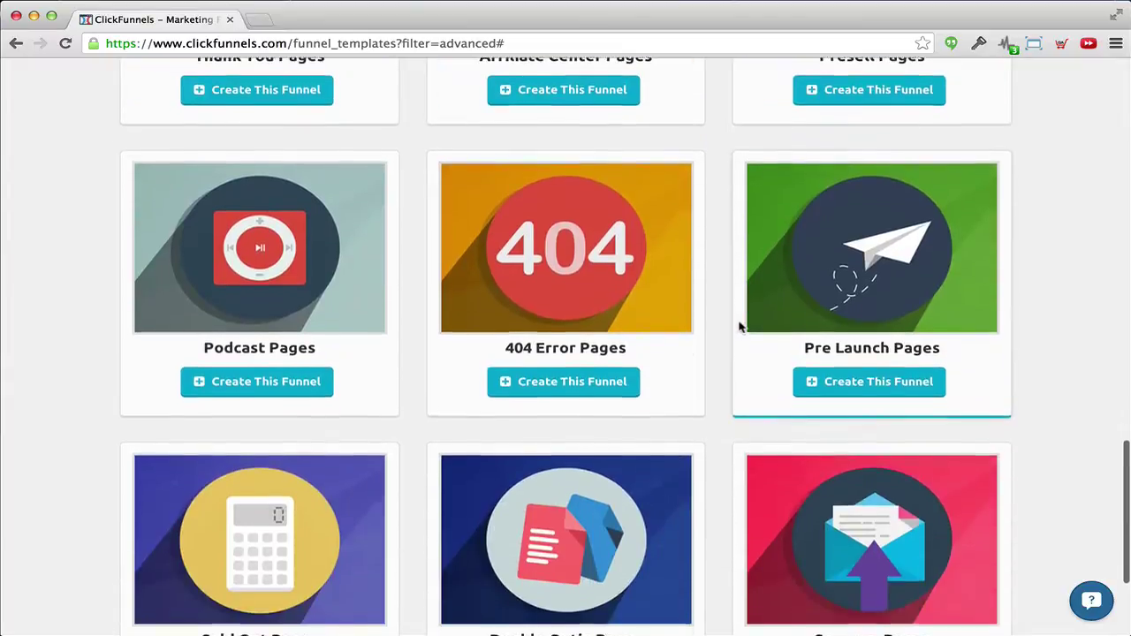
scroll(740, 327, up, 14)
scroll(739, 327, up, 16)
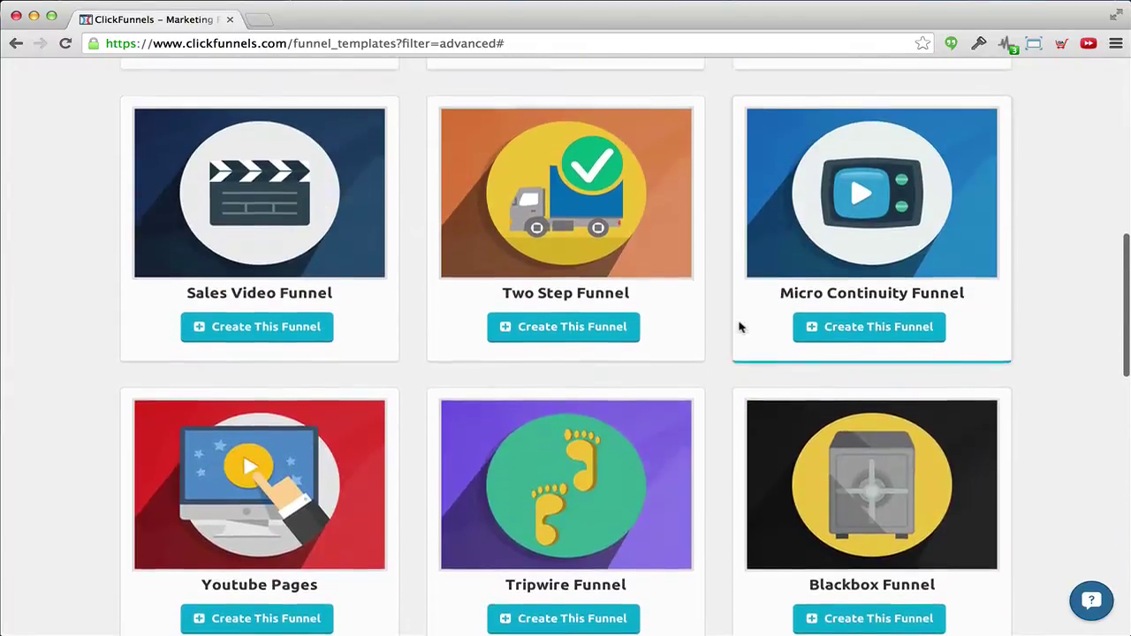
scroll(740, 327, up, 4)
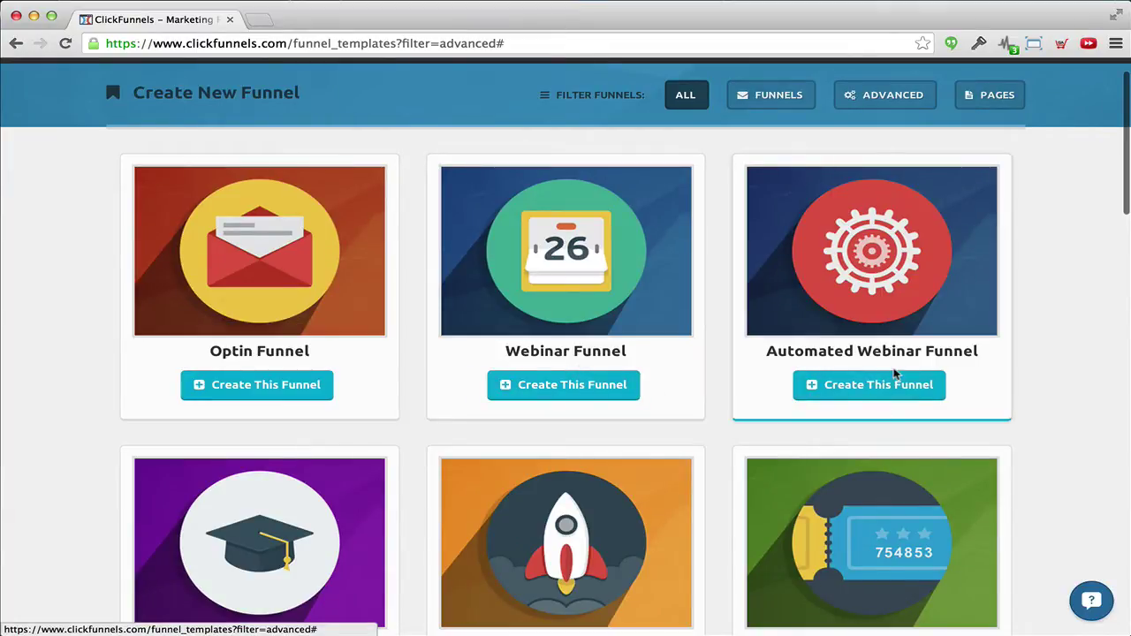
- Read the descriptions of individual templates such as Automated Webinar Funnel and Launch Funnel, and browse the remaining templates
mouse_move(501, 362)
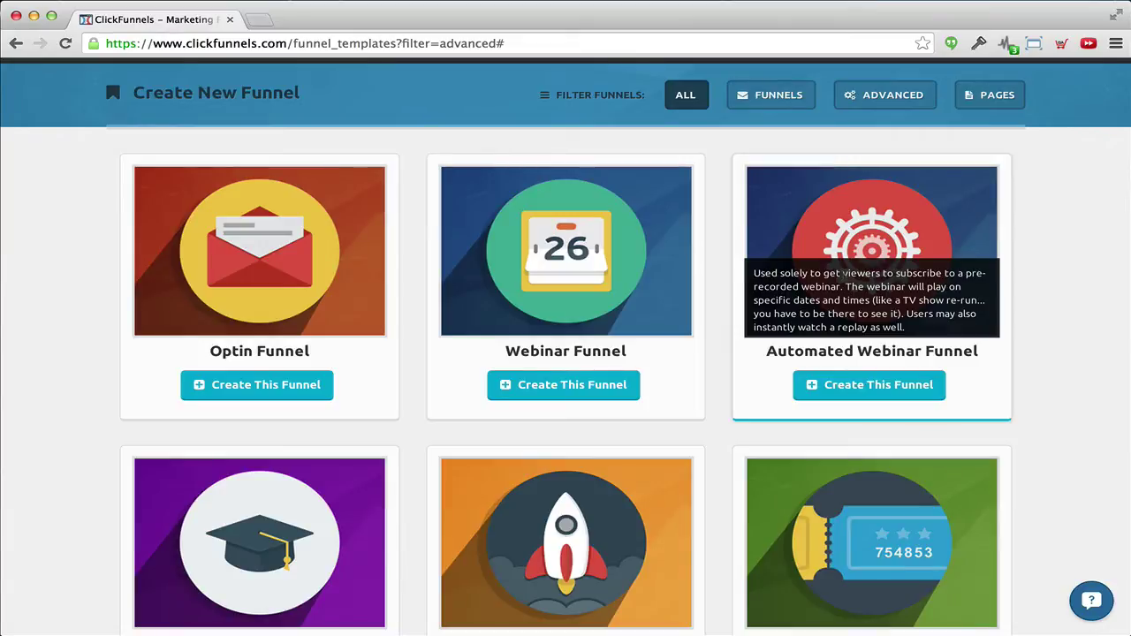
scroll(844, 281, down, 3)
scroll(844, 281, down, 4)
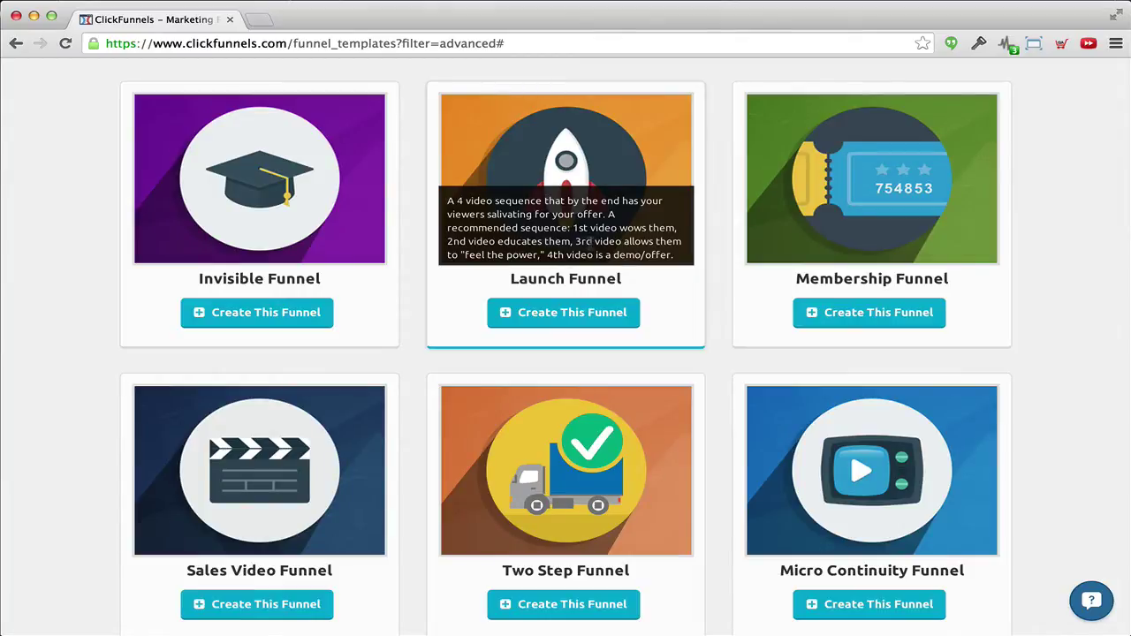
scroll(589, 241, down, 3)
scroll(590, 248, up, 1)
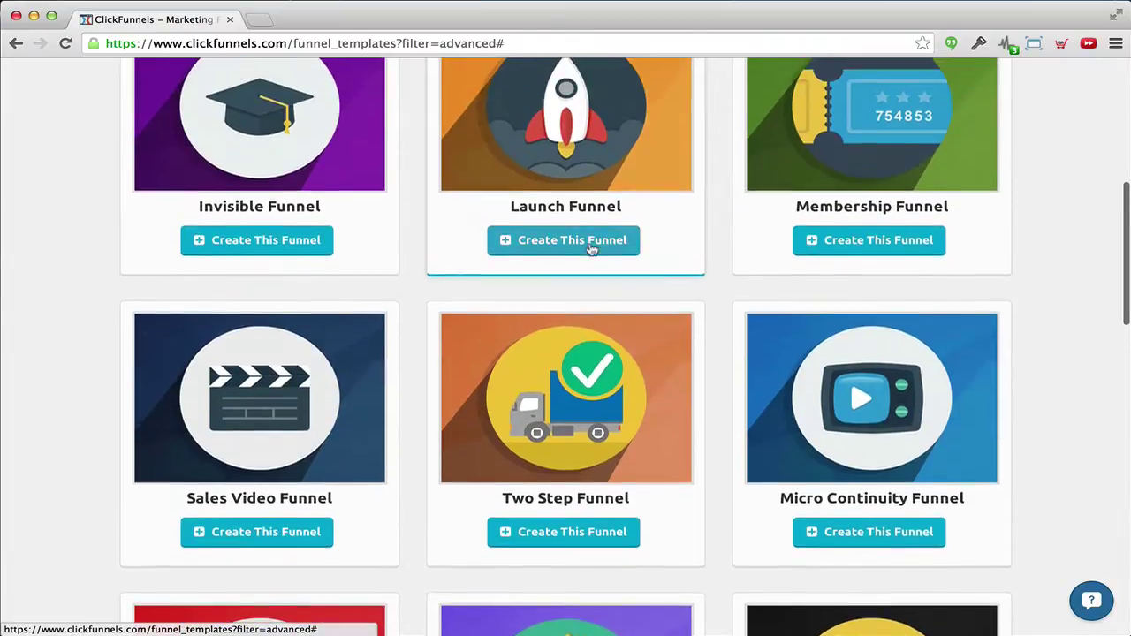
scroll(710, 460, down, 10)
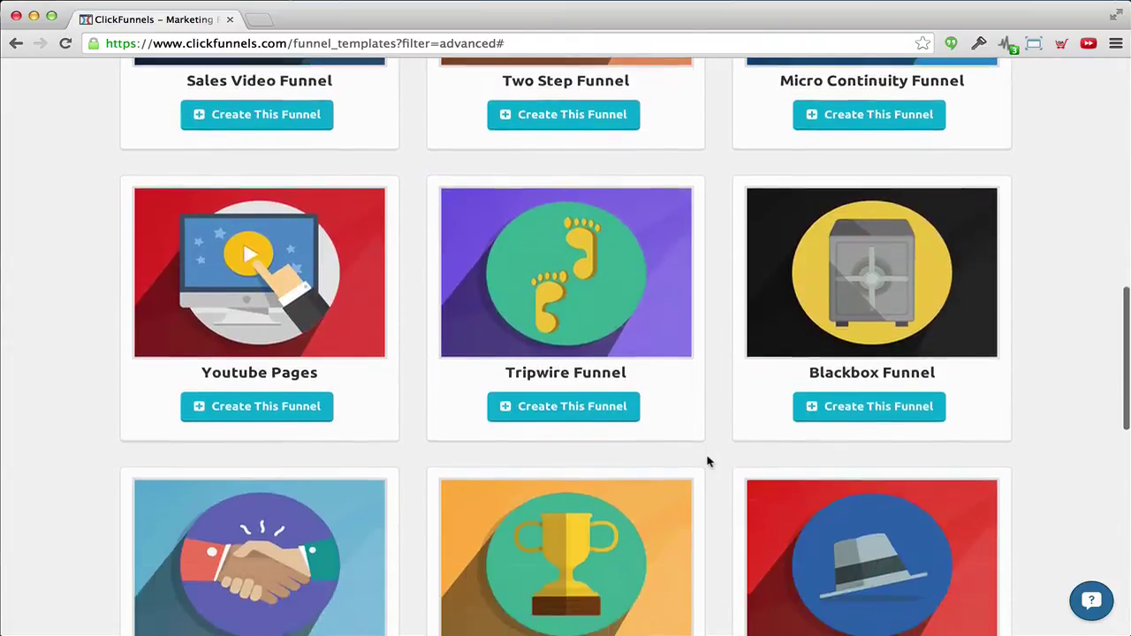
scroll(707, 460, down, 10)
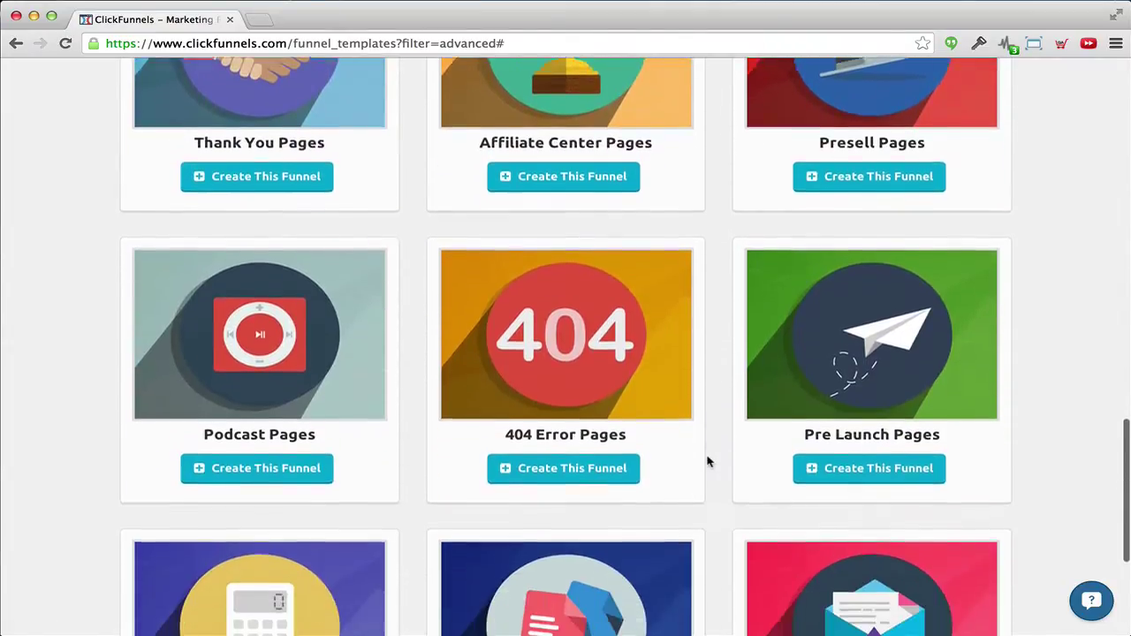
scroll(707, 460, down, 2)
scroll(707, 461, up, 20)
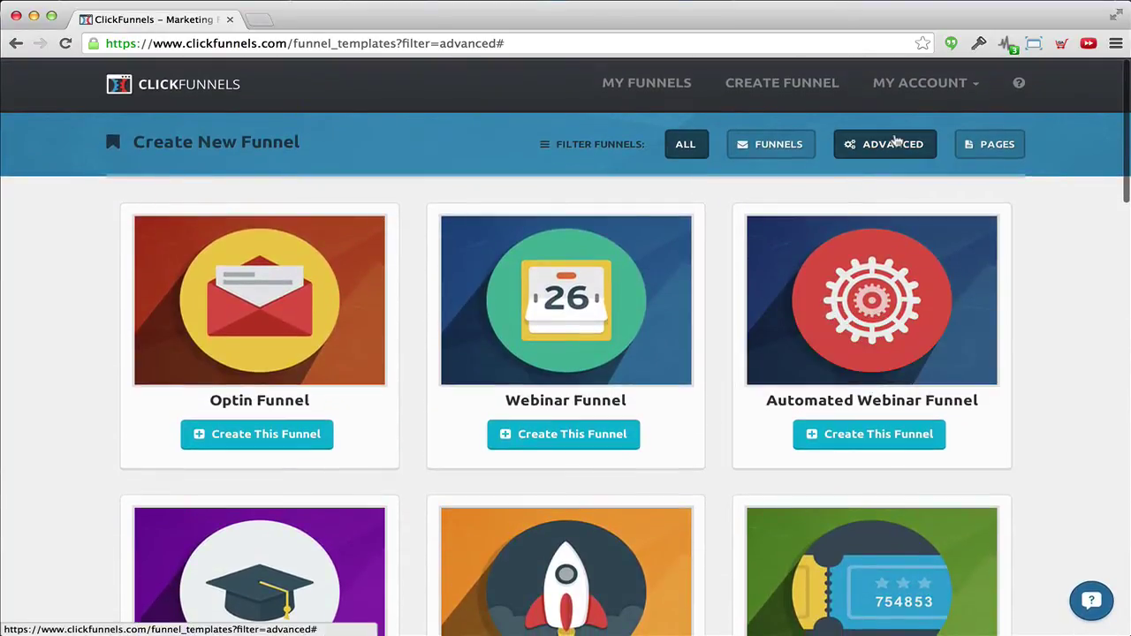
- Filter the templates to Advanced and start creating an Automated Webinar Funnel
click(896, 143)
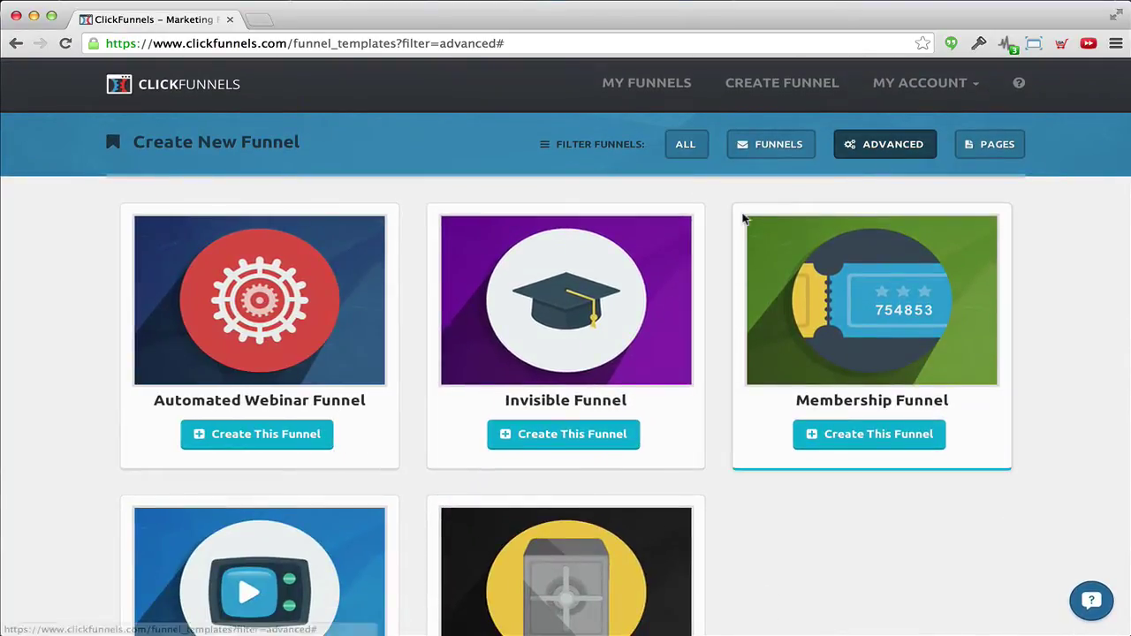
mouse_move(460, 318)
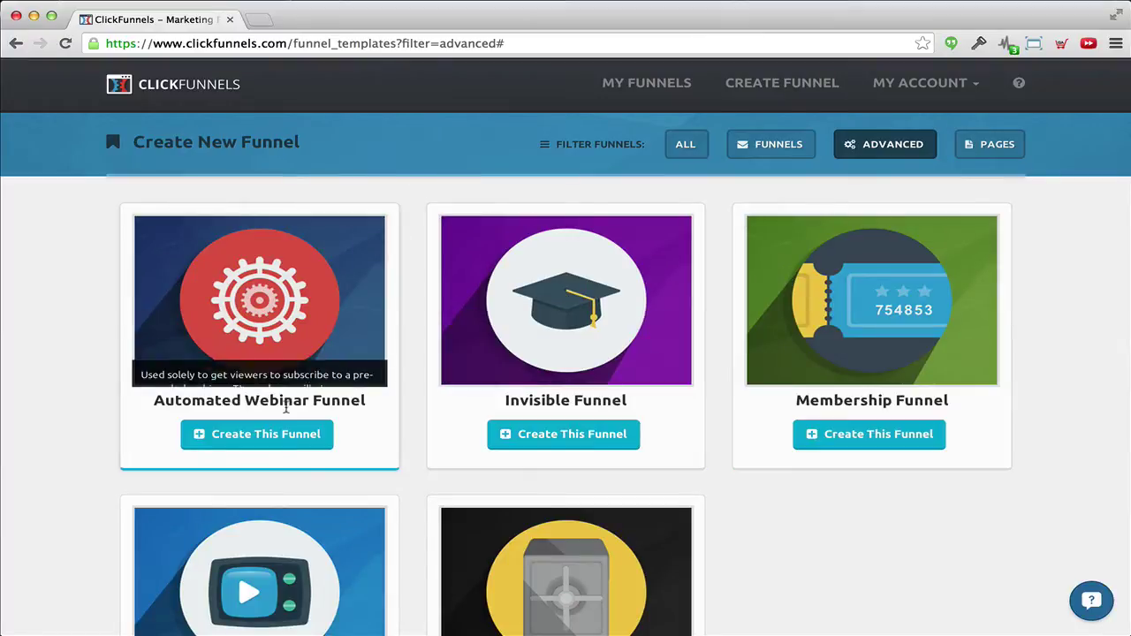
click(257, 434)
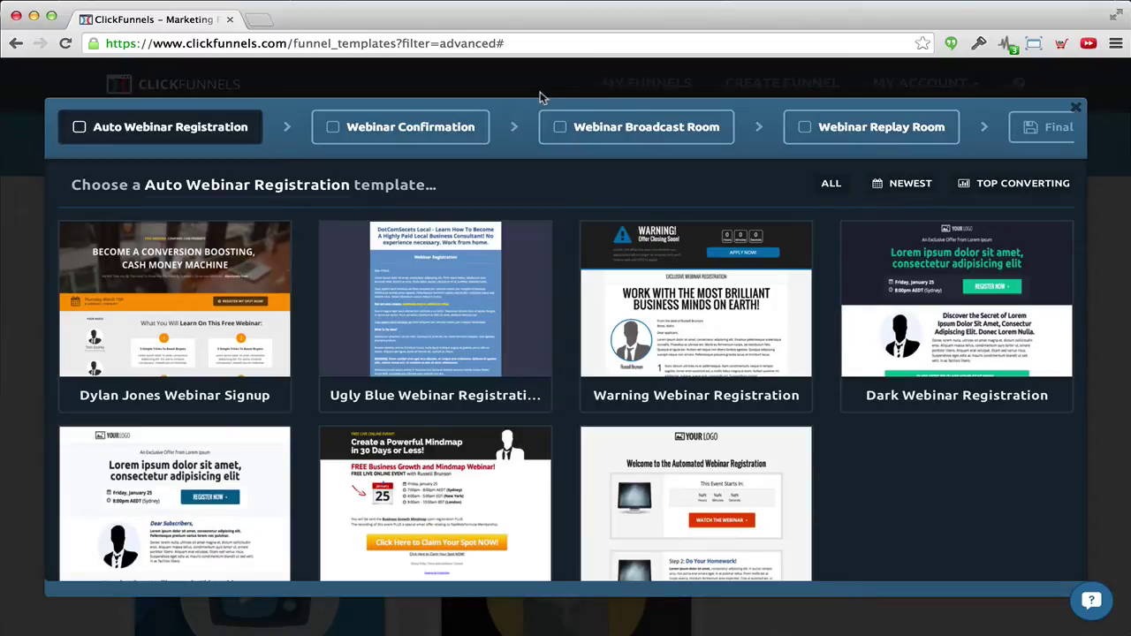
- Select the Dylan Jones Webinar Signup template for Auto Webinar Registration and Dylan Jones Webinar Thanks for Webinar Confirmation
mouse_move(204, 128)
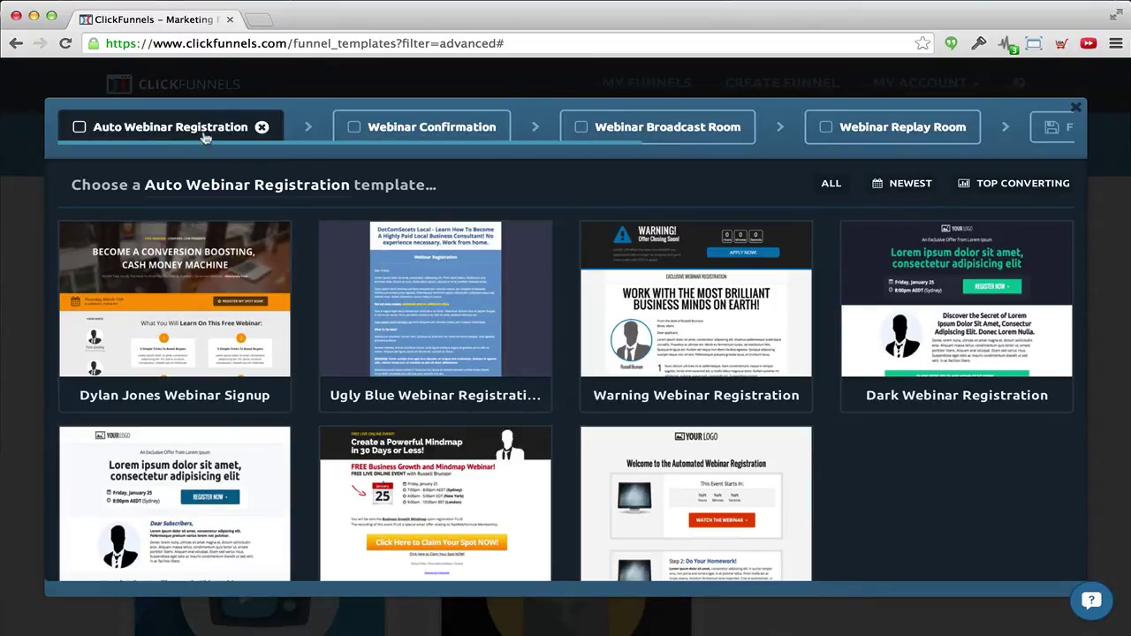
mouse_move(402, 130)
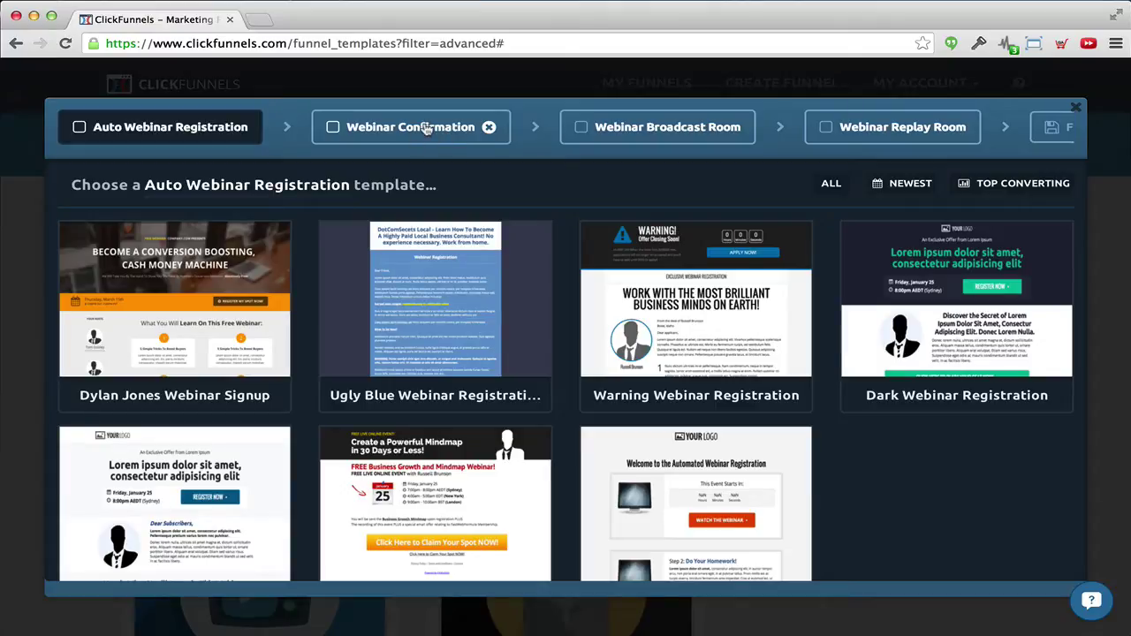
mouse_move(683, 131)
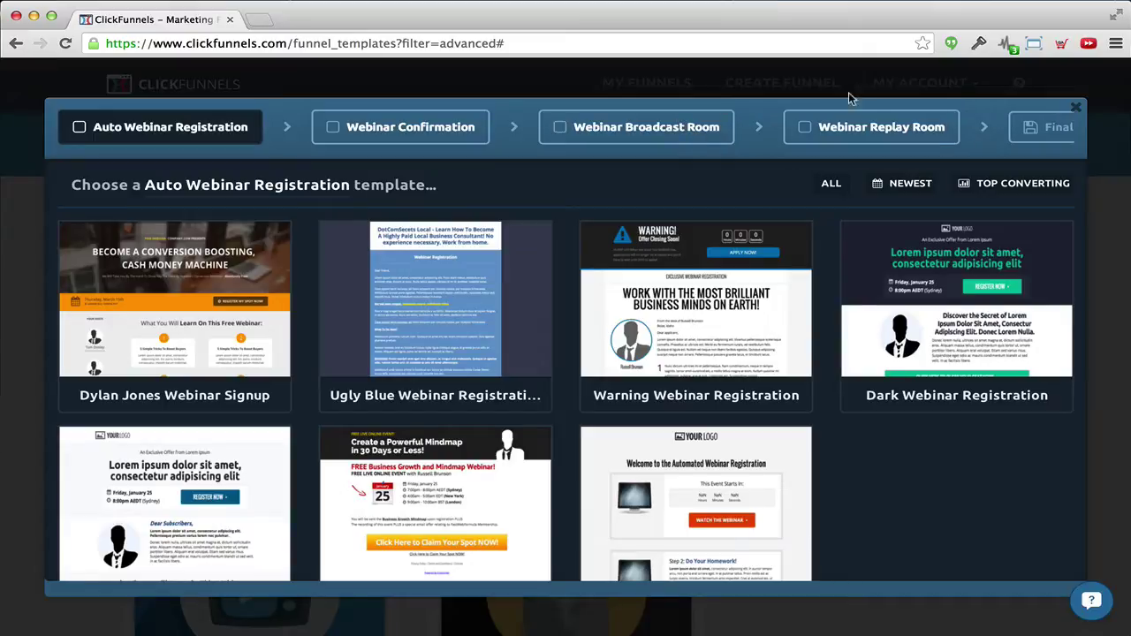
mouse_move(896, 137)
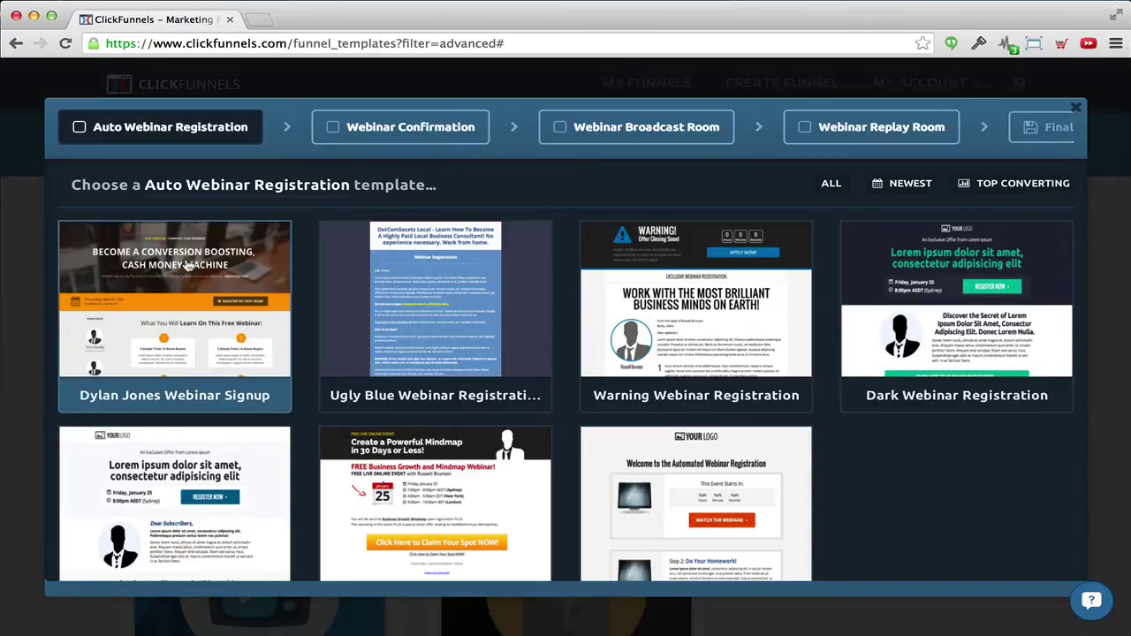
mouse_move(184, 260)
click(183, 300)
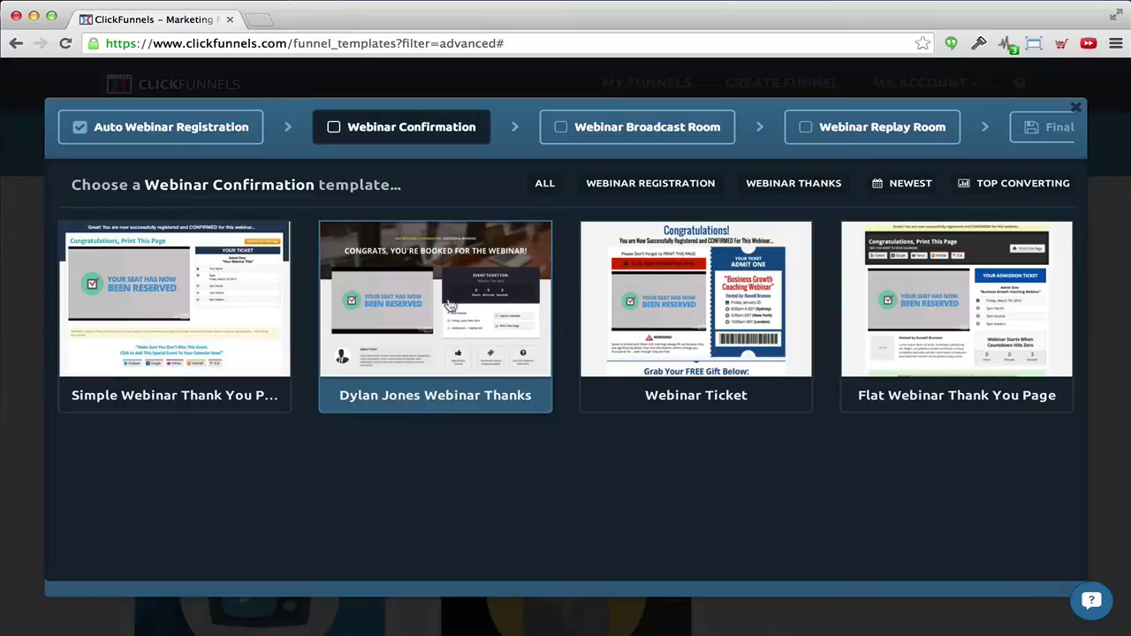
mouse_move(459, 278)
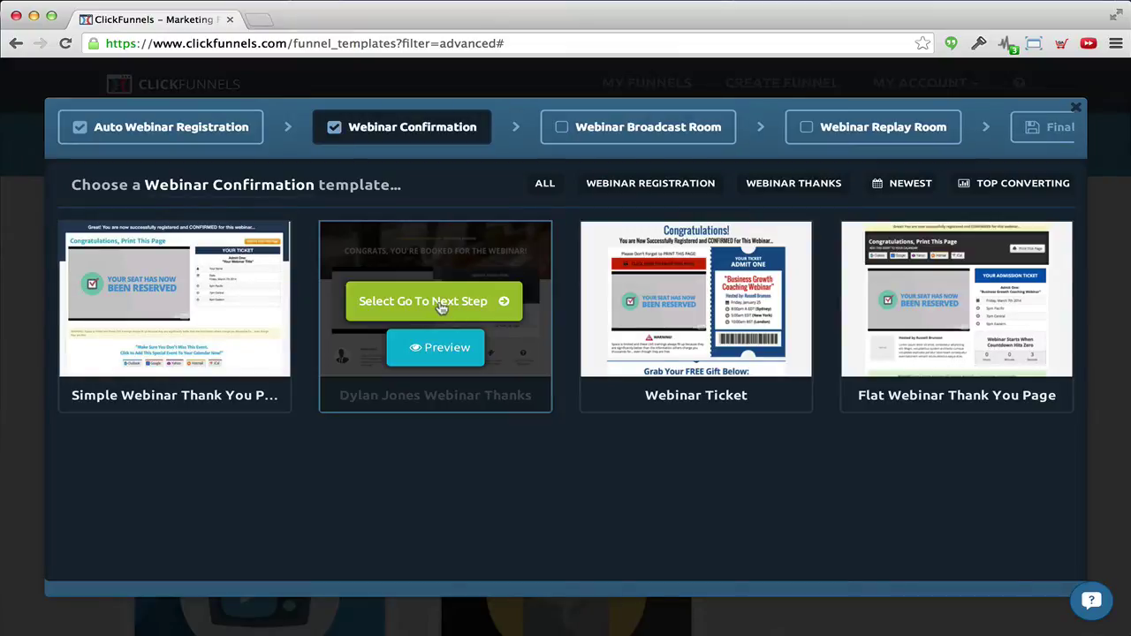
click(436, 306)
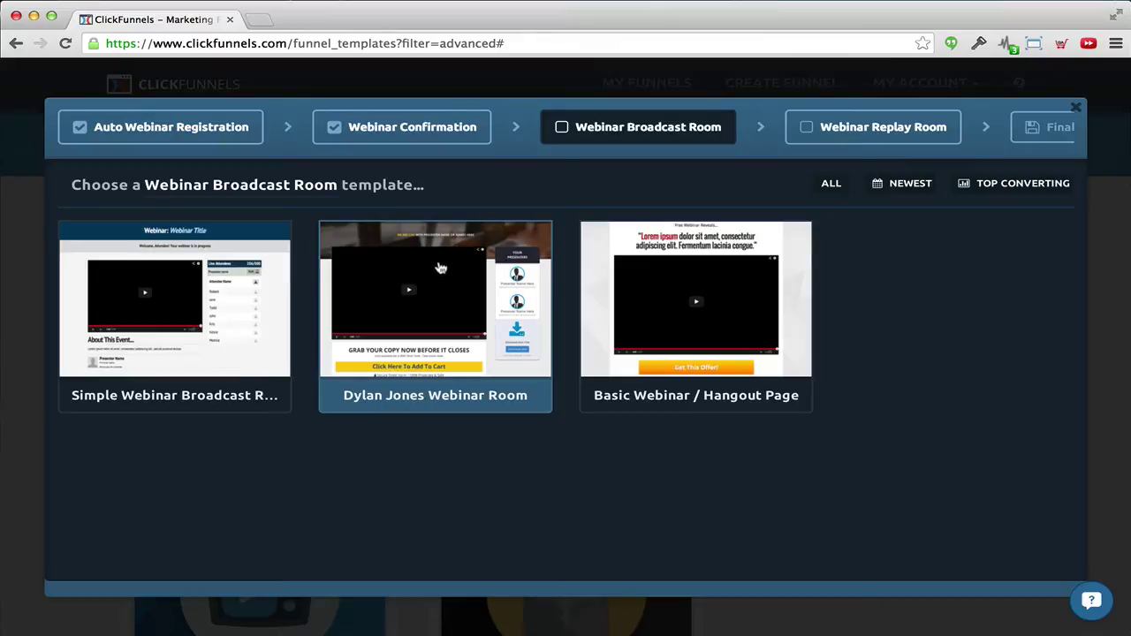
- Select Dylan Jones Webinar Room for the Webinar Broadcast Room and Dylan Jones Webinar Replay for the Webinar Replay Room, saving the funnel
mouse_move(481, 312)
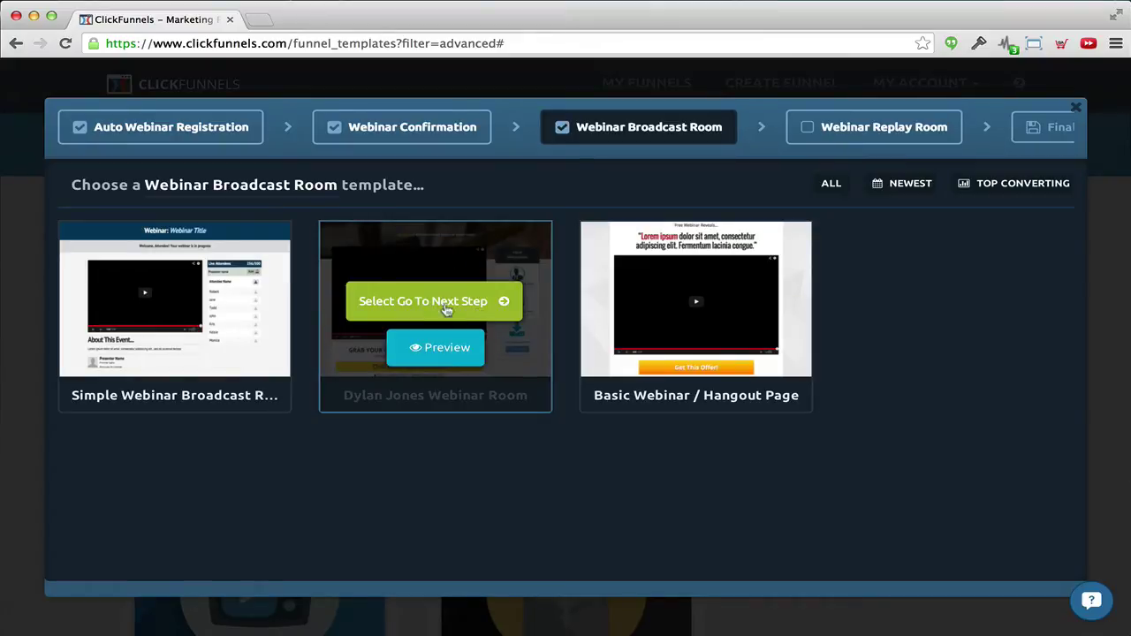
click(443, 308)
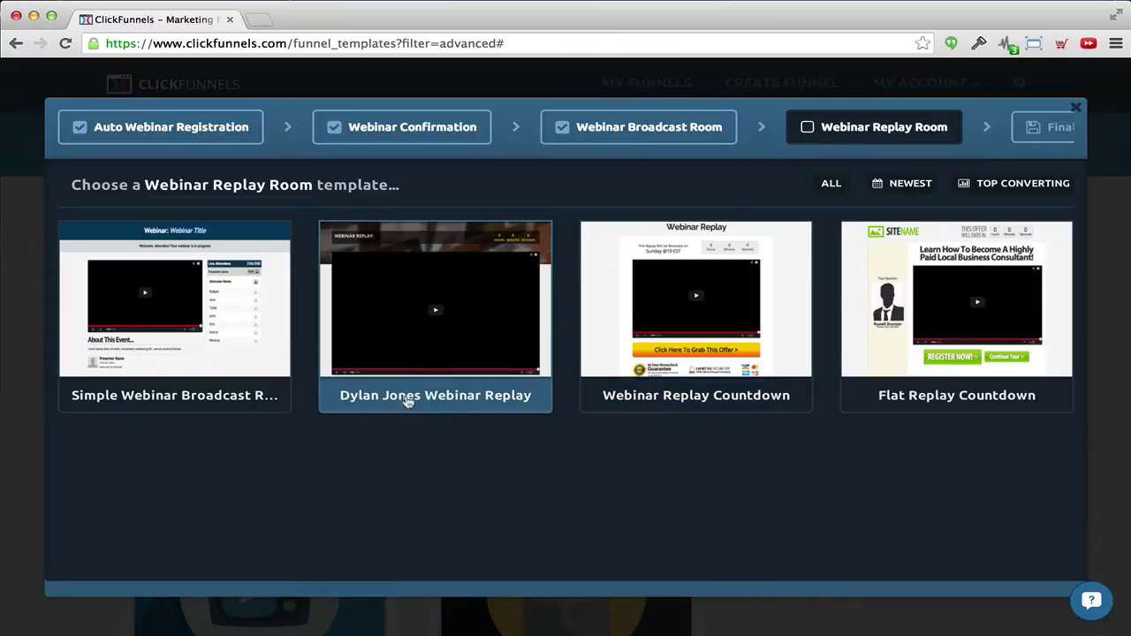
mouse_move(476, 344)
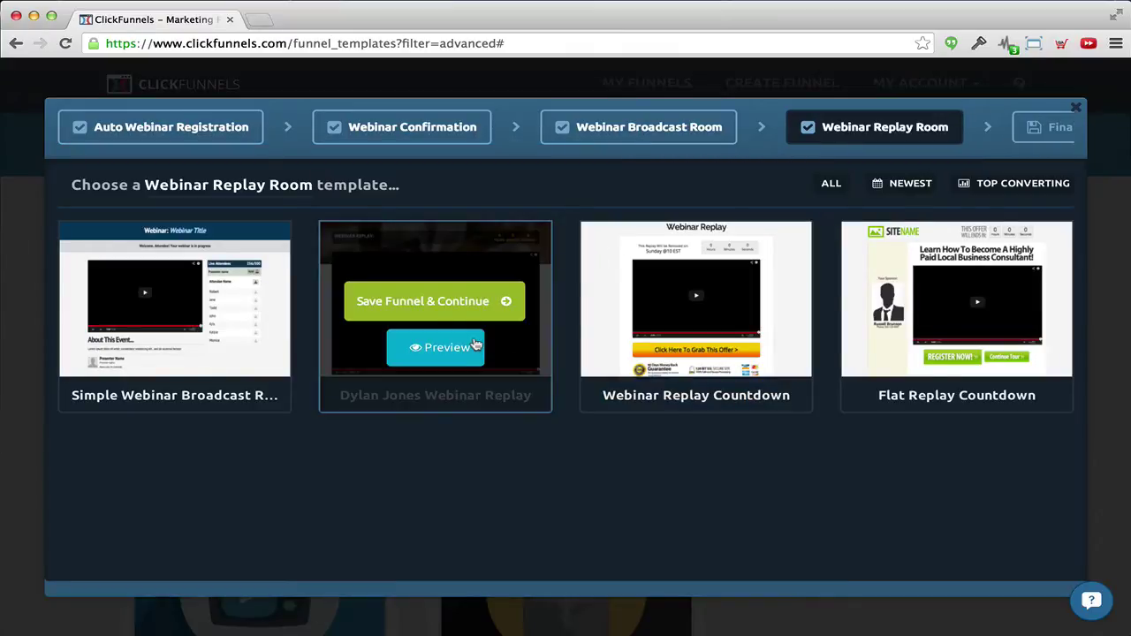
click(452, 309)
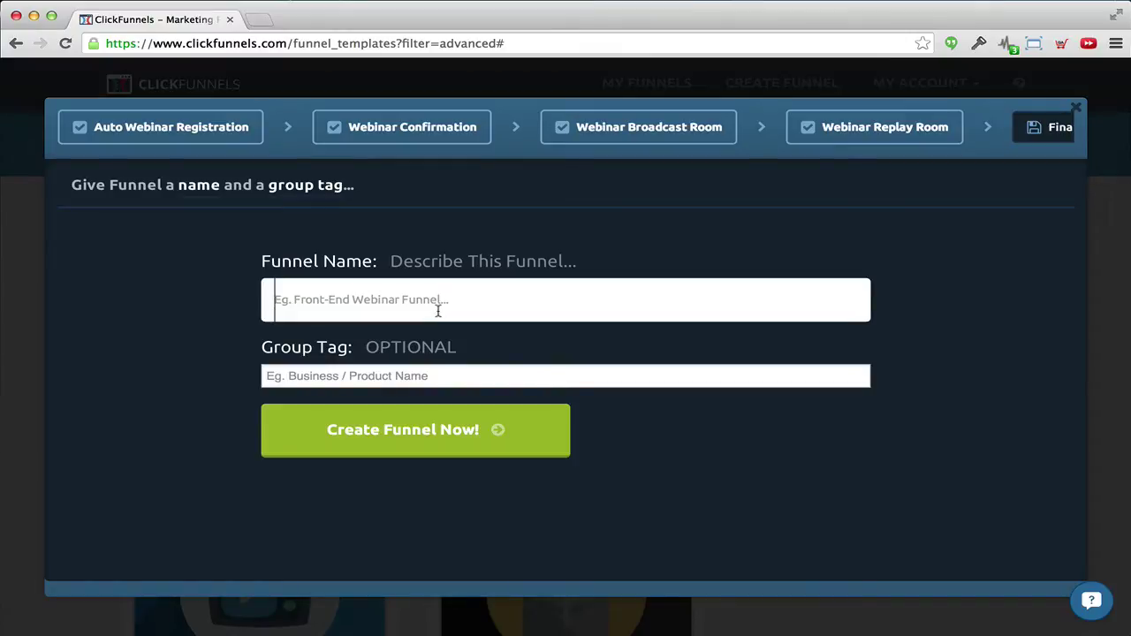
- Name the funnel "Webinar test" and add the group tag "webianr"
text(W)
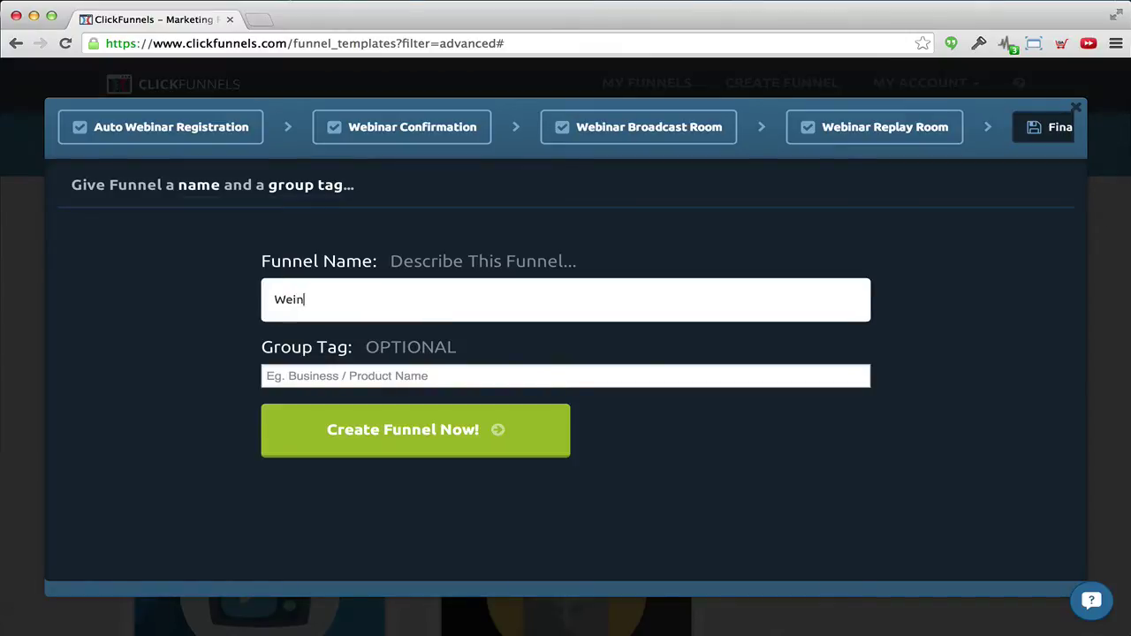
text(ebinar test)
key(Tab)
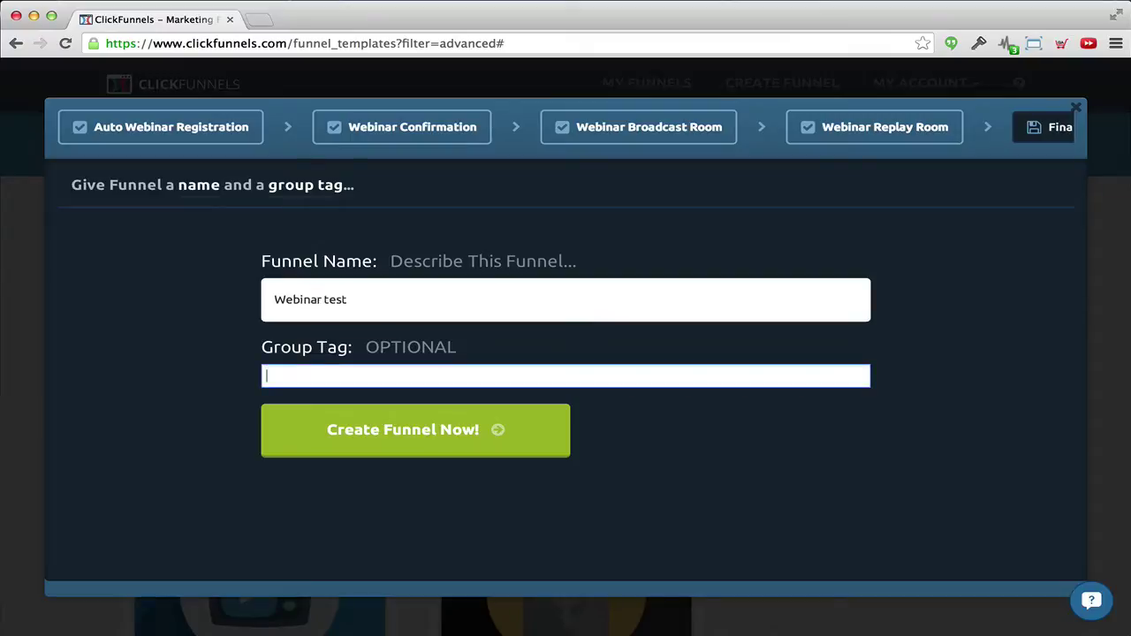
text(webianr)
key(Return)
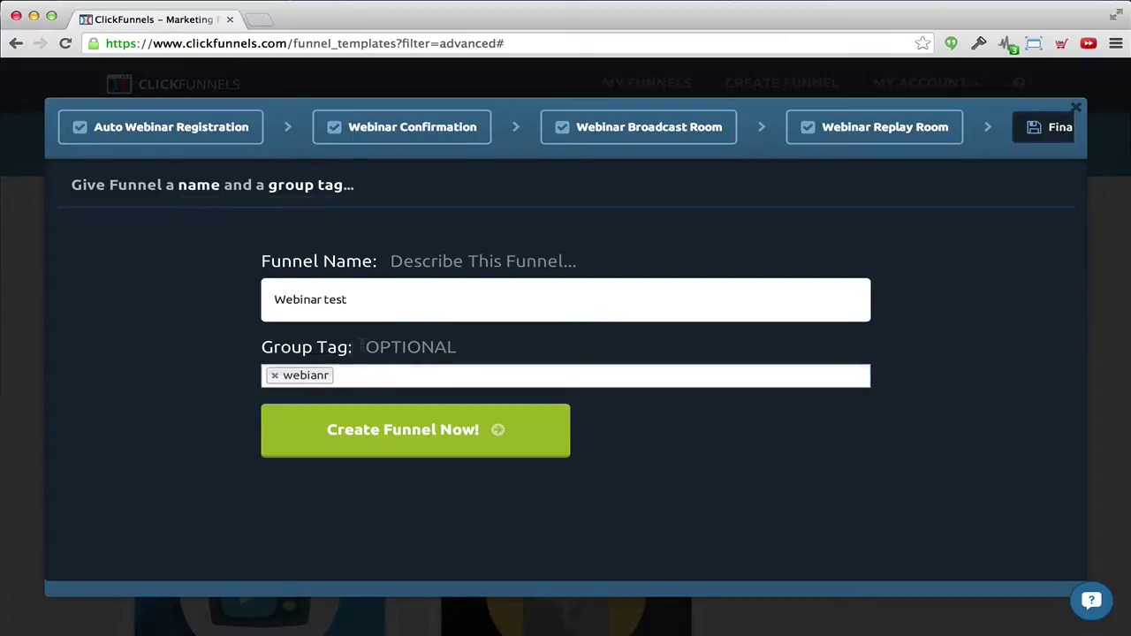
- Create the Webinar test funnel with the entered name and group tag
click(313, 385)
click(390, 434)
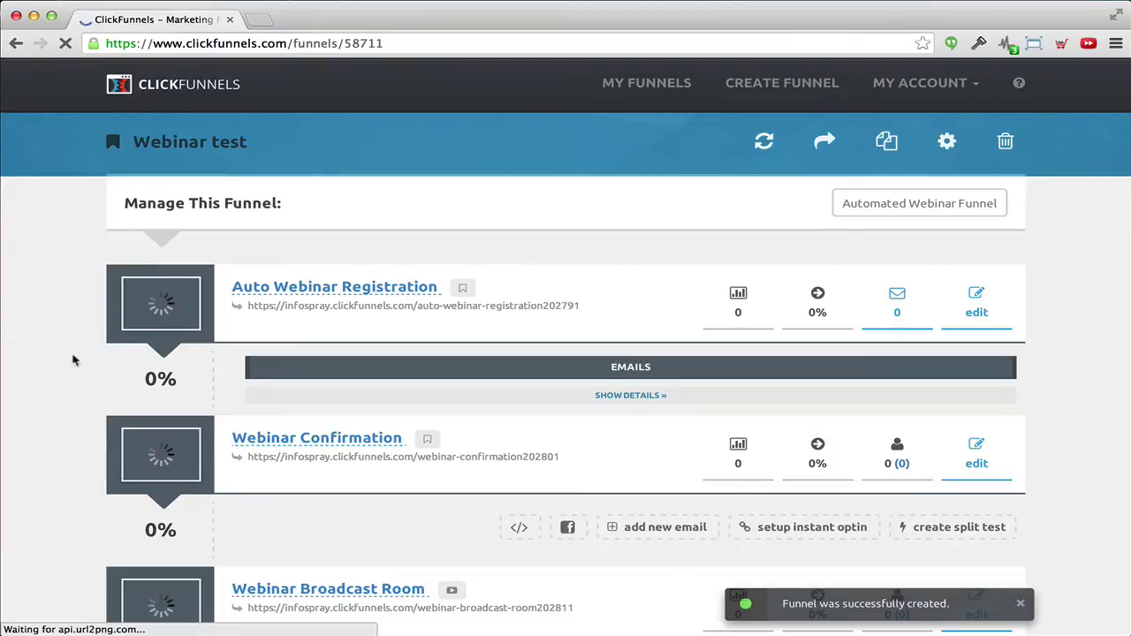
- Review the new funnel's registration, confirmation, broadcast room and replay room pages
scroll(391, 292, down, 3)
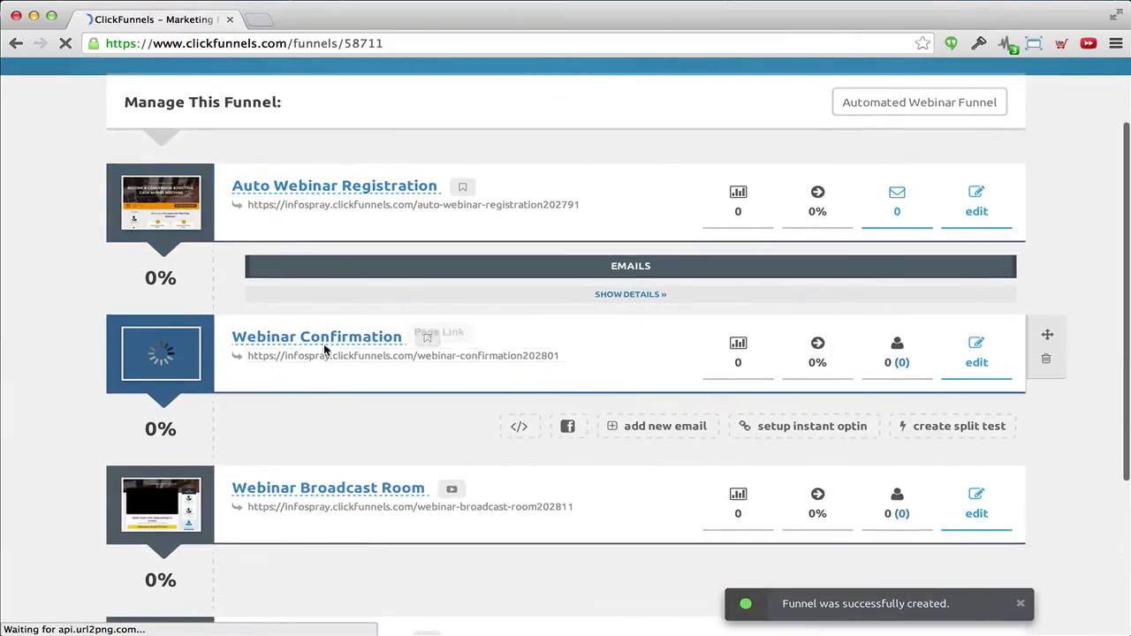
scroll(315, 400, down, 3)
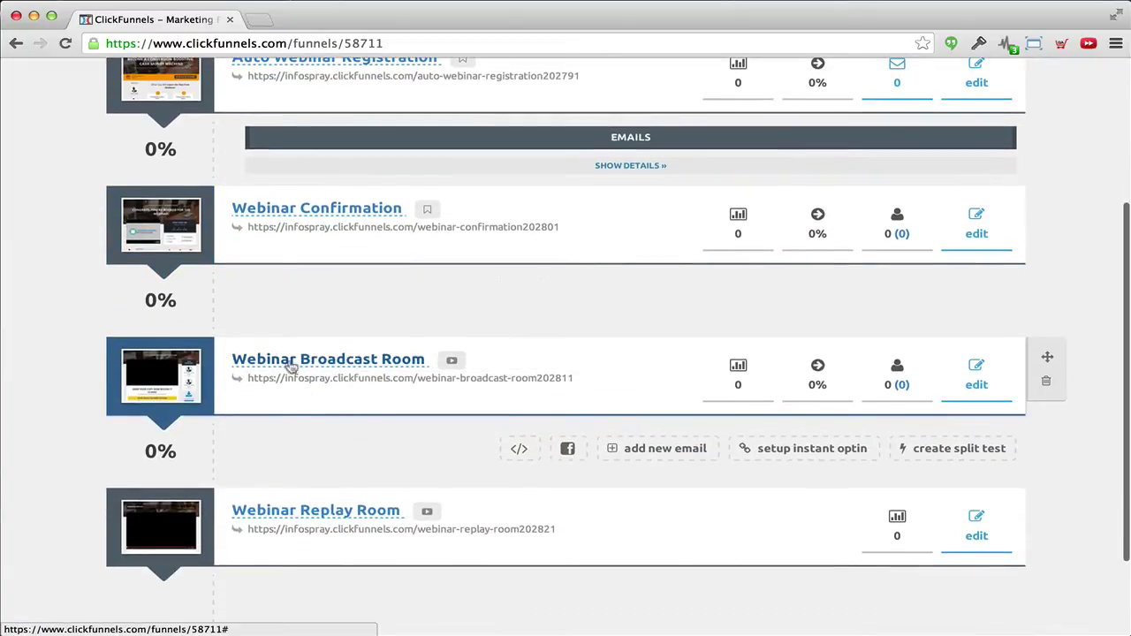
scroll(341, 402, down, 3)
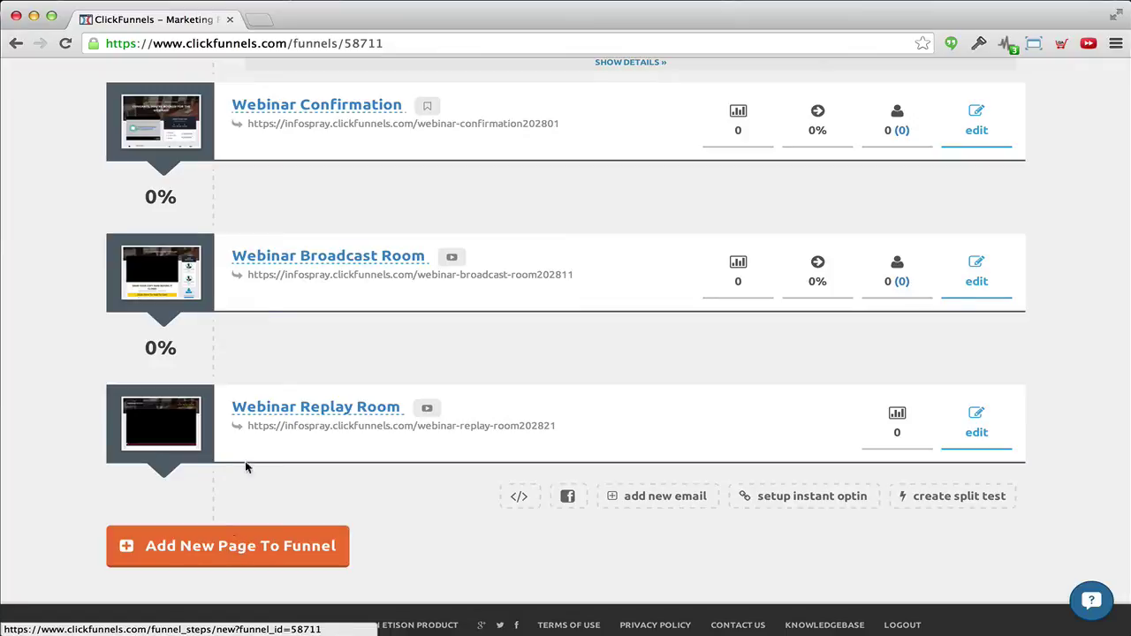
scroll(245, 468, up, 5)
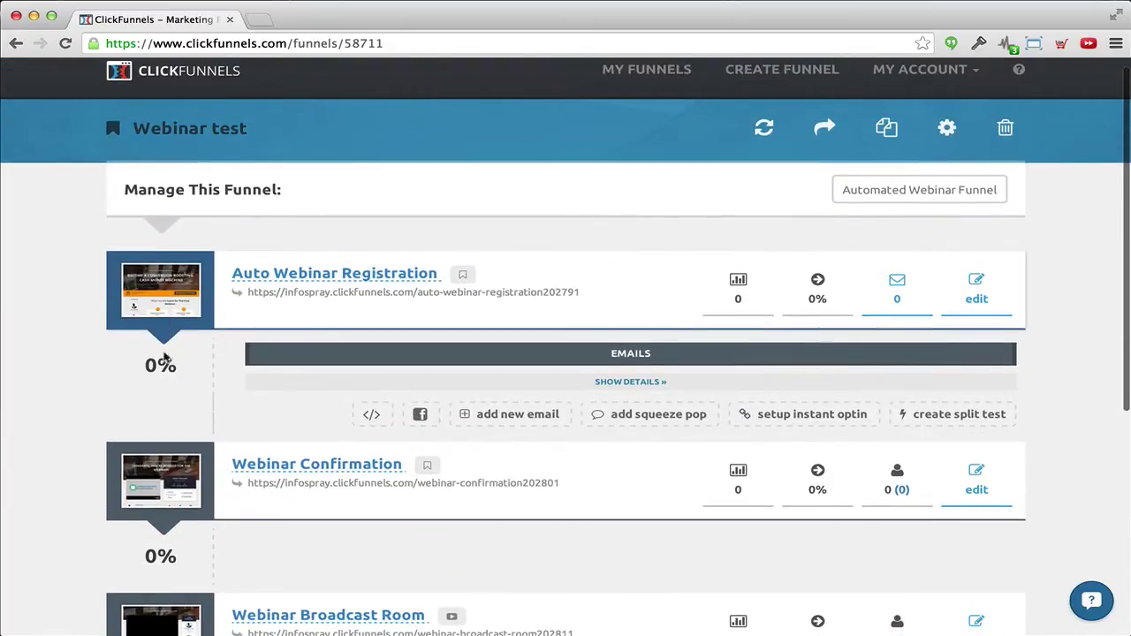
scroll(154, 311, down, 1)
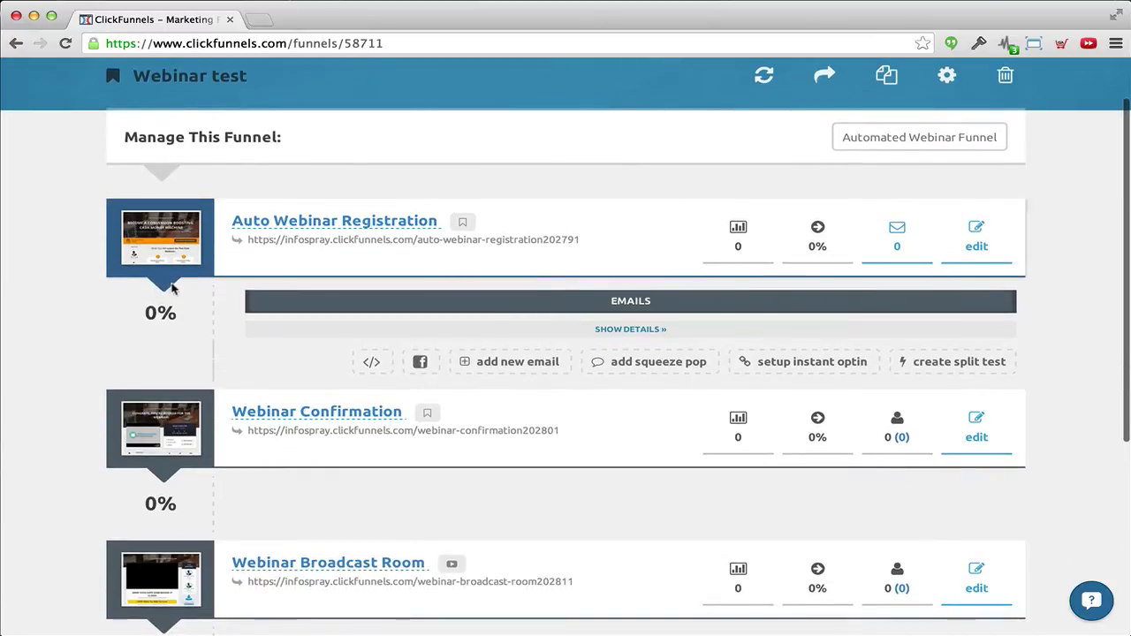
scroll(157, 323, down, 1)
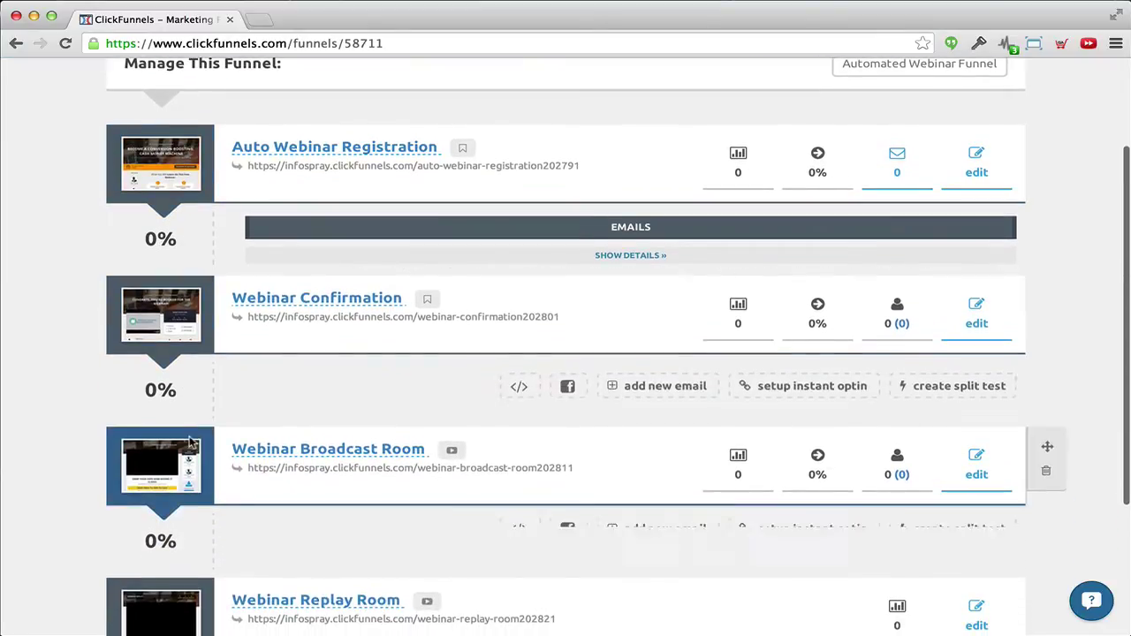
scroll(177, 436, down, 1)
scroll(157, 265, down, 1)
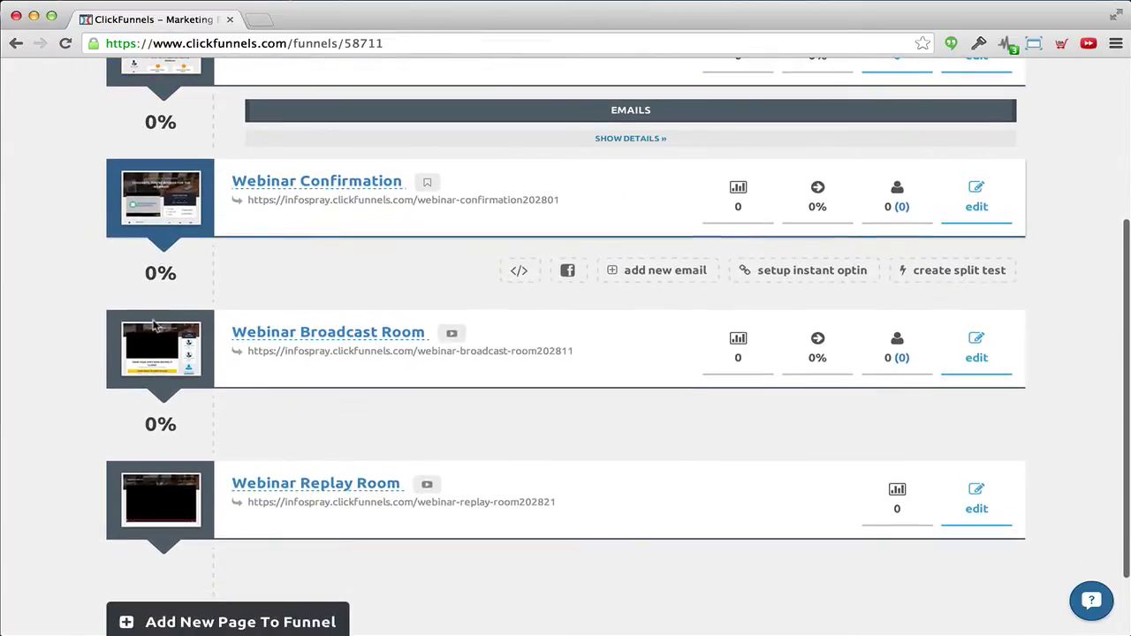
scroll(159, 421, up, 4)
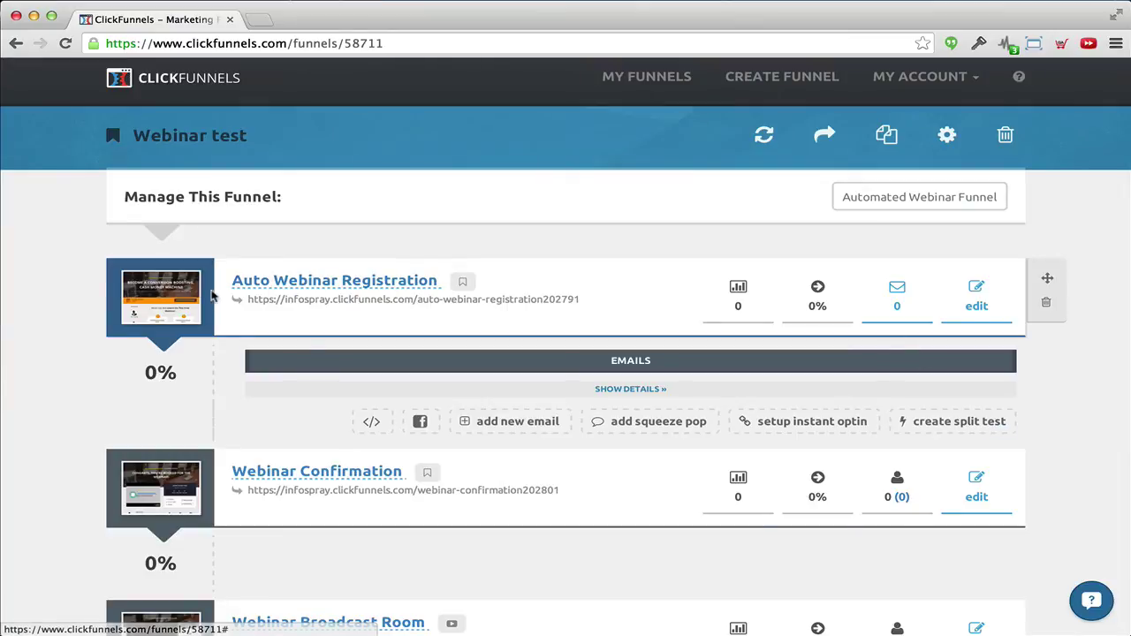
- Create a split test for Auto Webinar Registration from the white template with the blue Register Now button, keeping the default page name
click(959, 423)
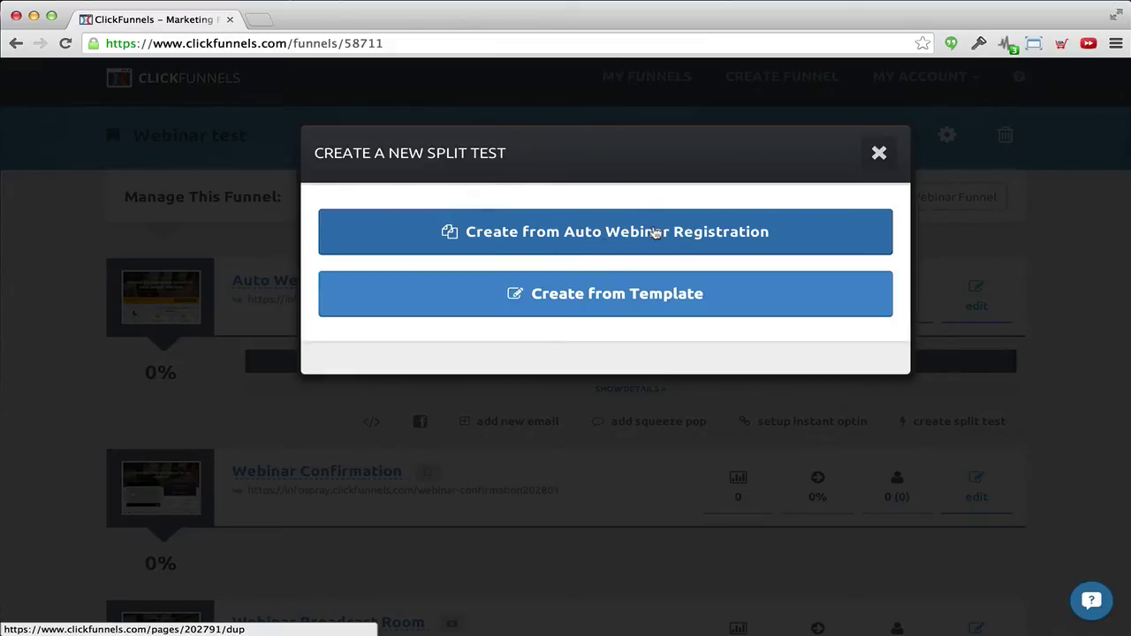
click(637, 305)
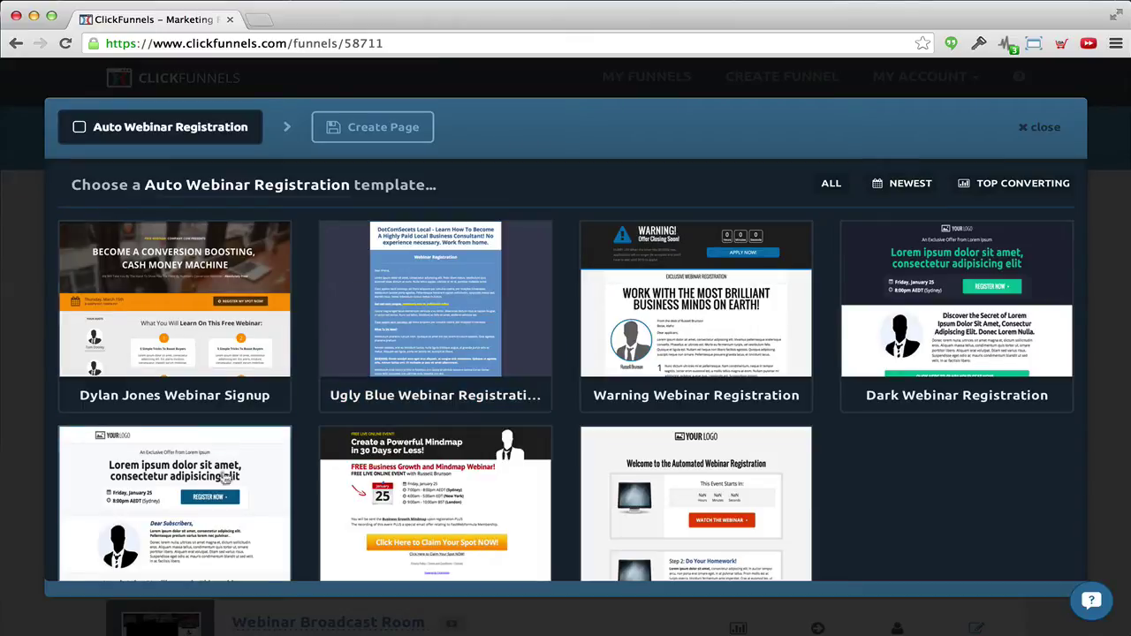
click(159, 533)
click(195, 502)
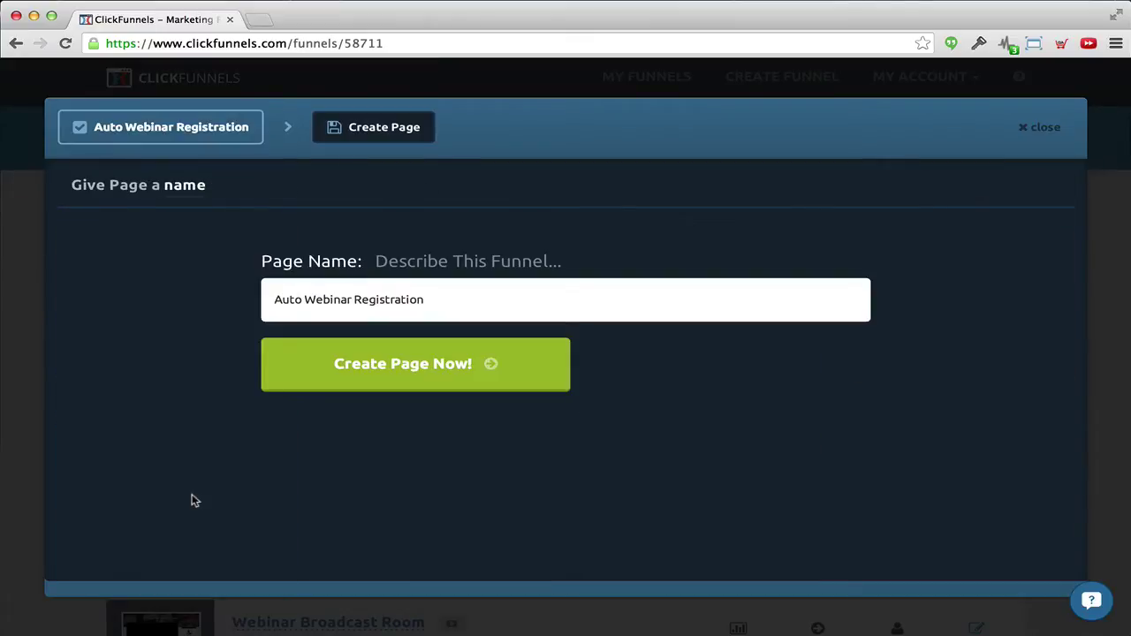
click(404, 364)
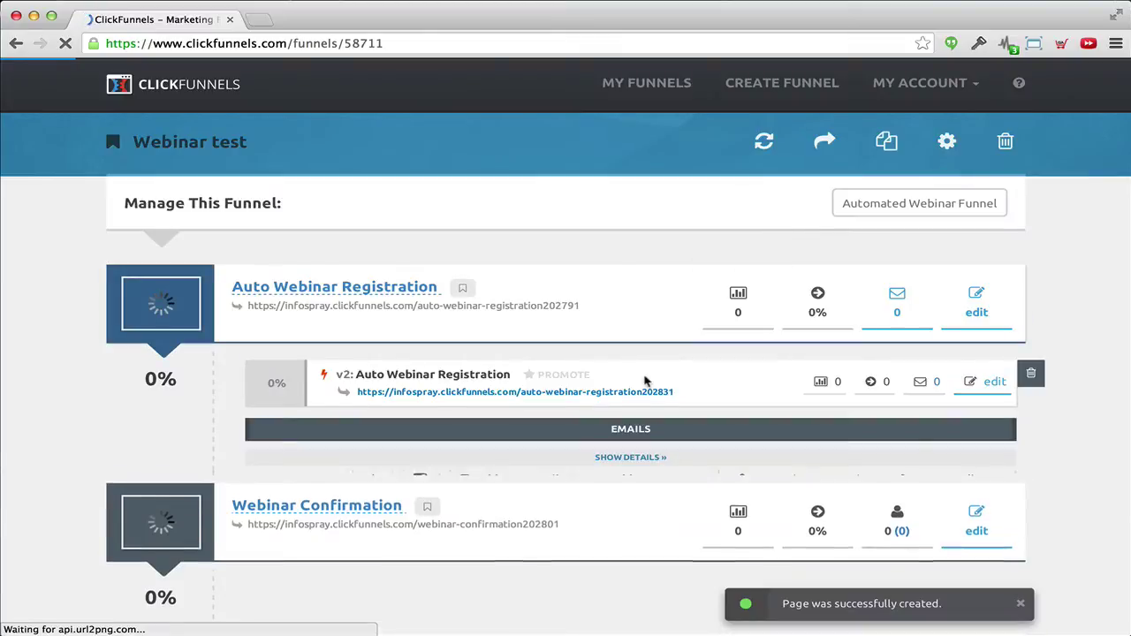
- Delete the v2 split test variation of the Auto Webinar Registration page
scroll(644, 380, down, 2)
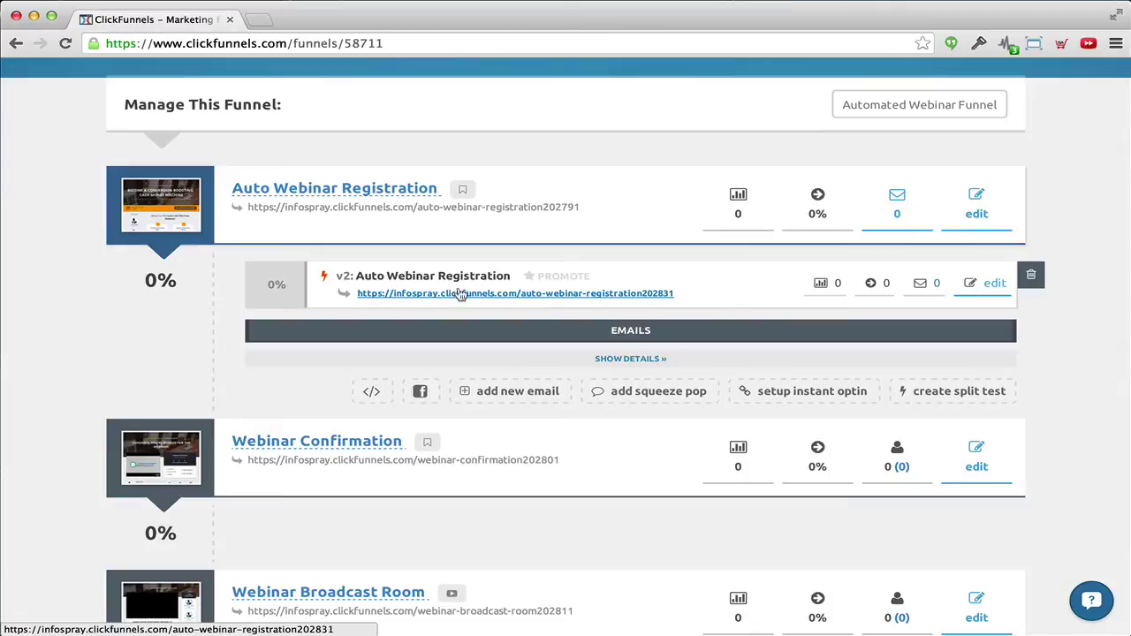
click(1031, 275)
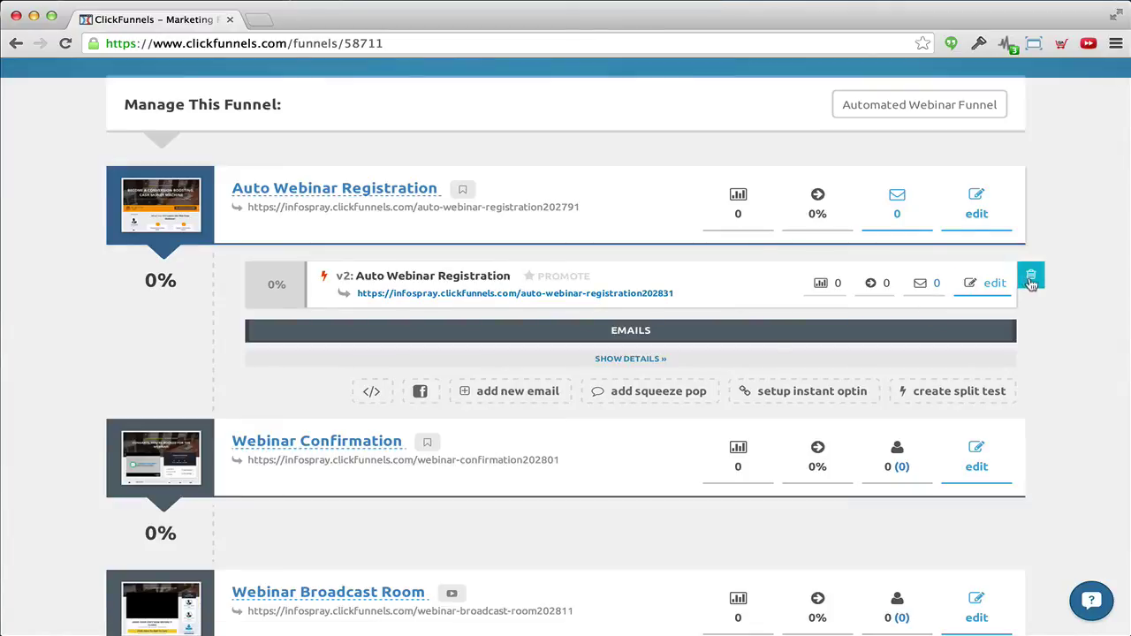
click(691, 238)
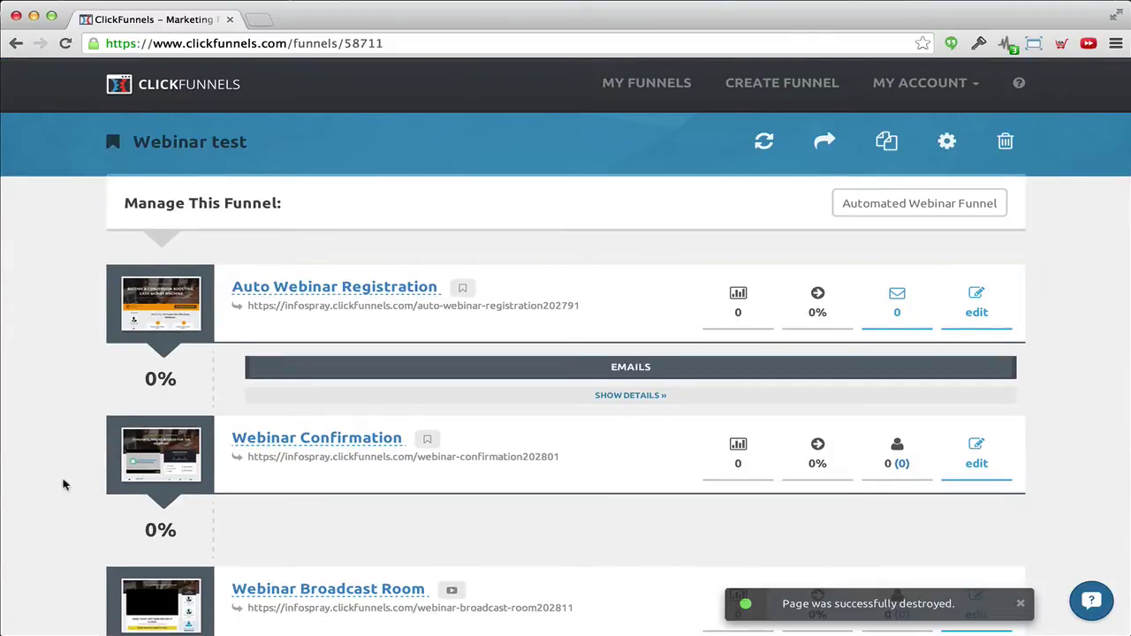
- Open the Auto Webinar Registration page in the page editor
scroll(62, 485, down, 8)
scroll(63, 485, up, 5)
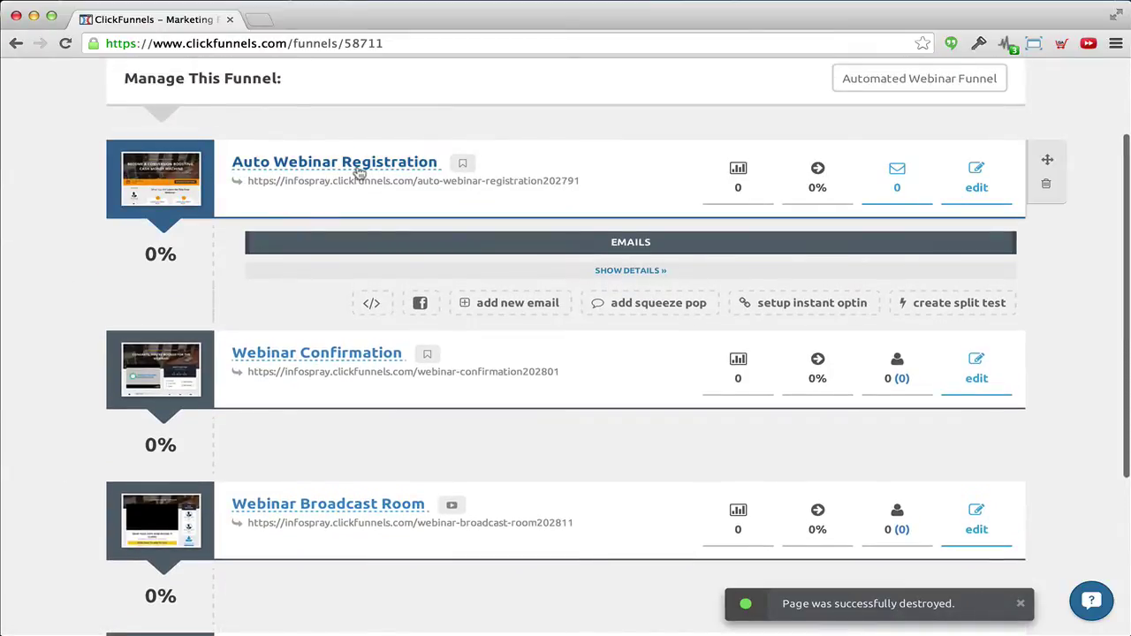
click(982, 171)
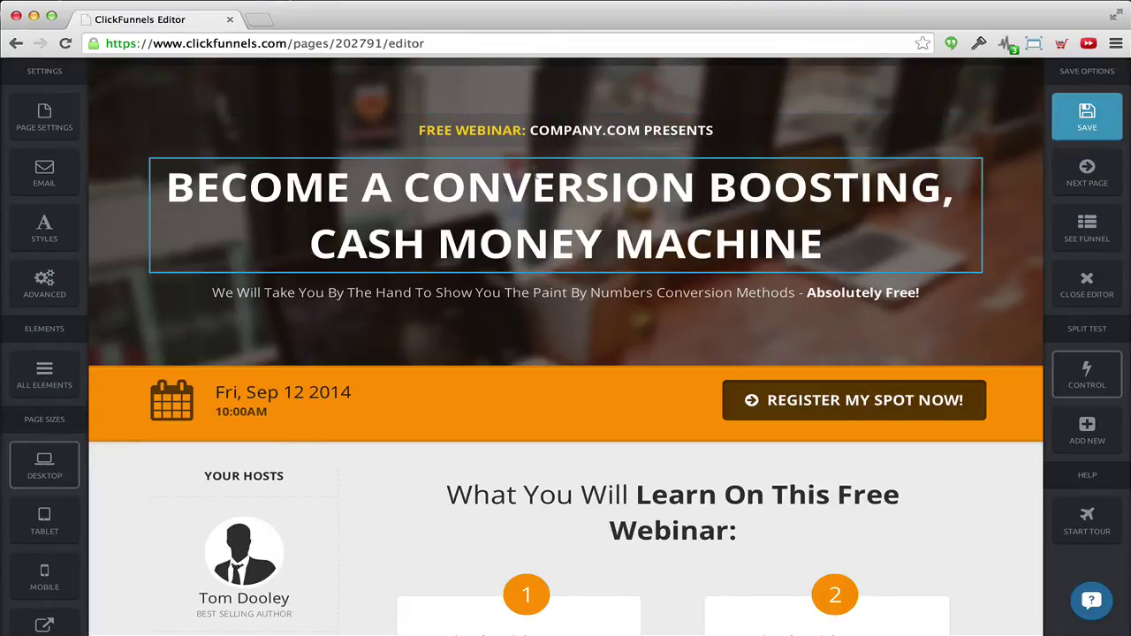
- Replace COMPANY.COM in the Free Webinar line above the headline with the presenter's full name
click(565, 130)
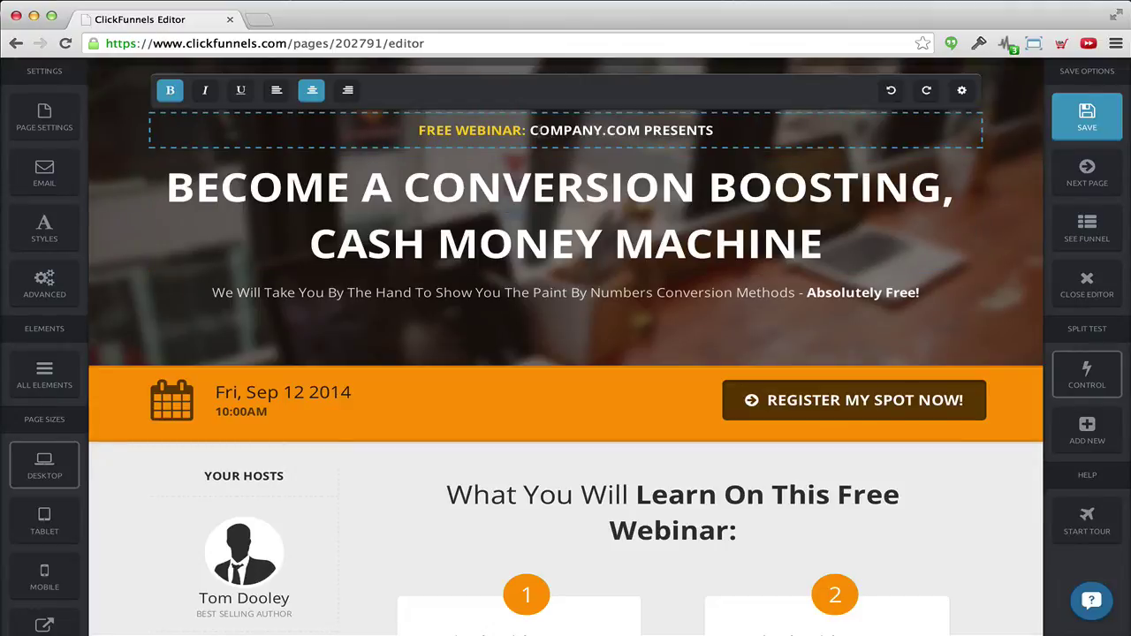
drag(530, 130, 640, 130)
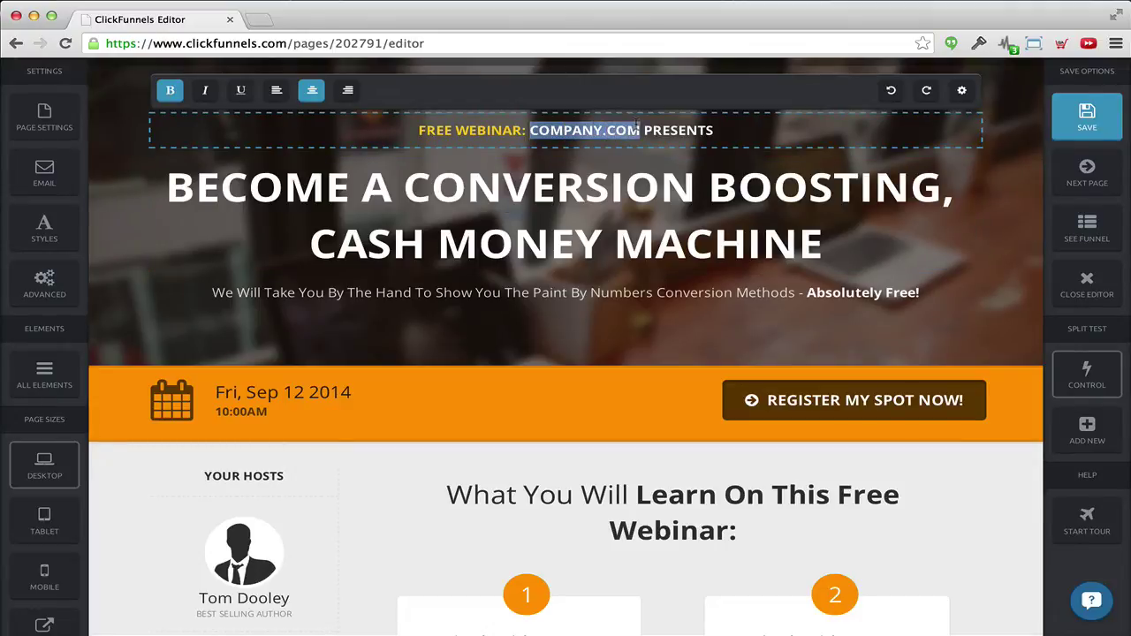
text(RASMUS LINDGREN)
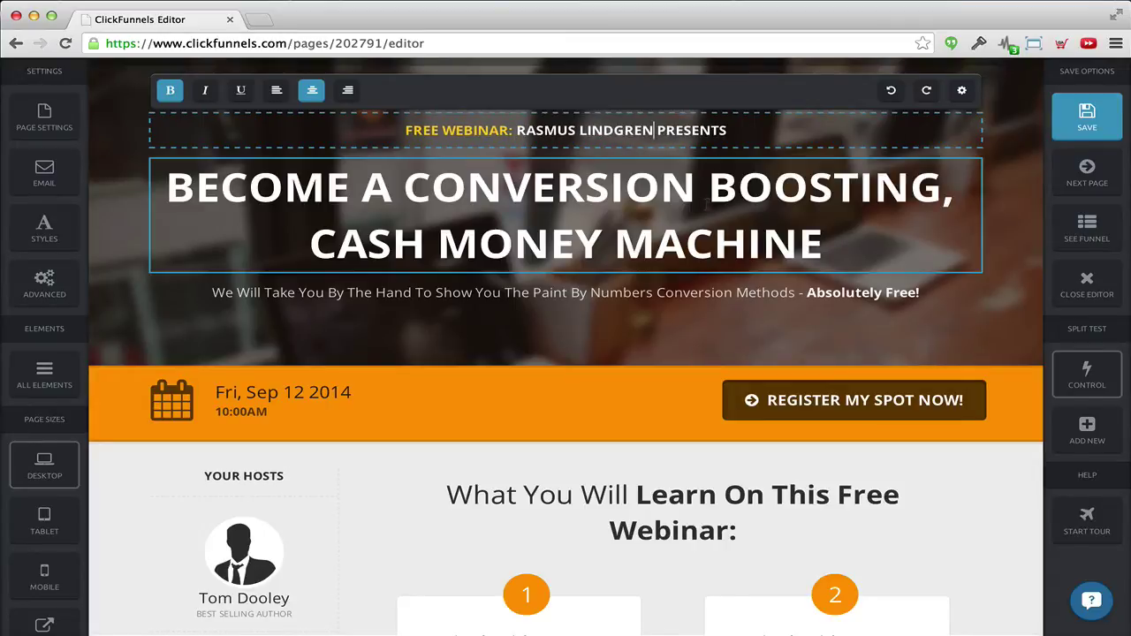
click(1008, 177)
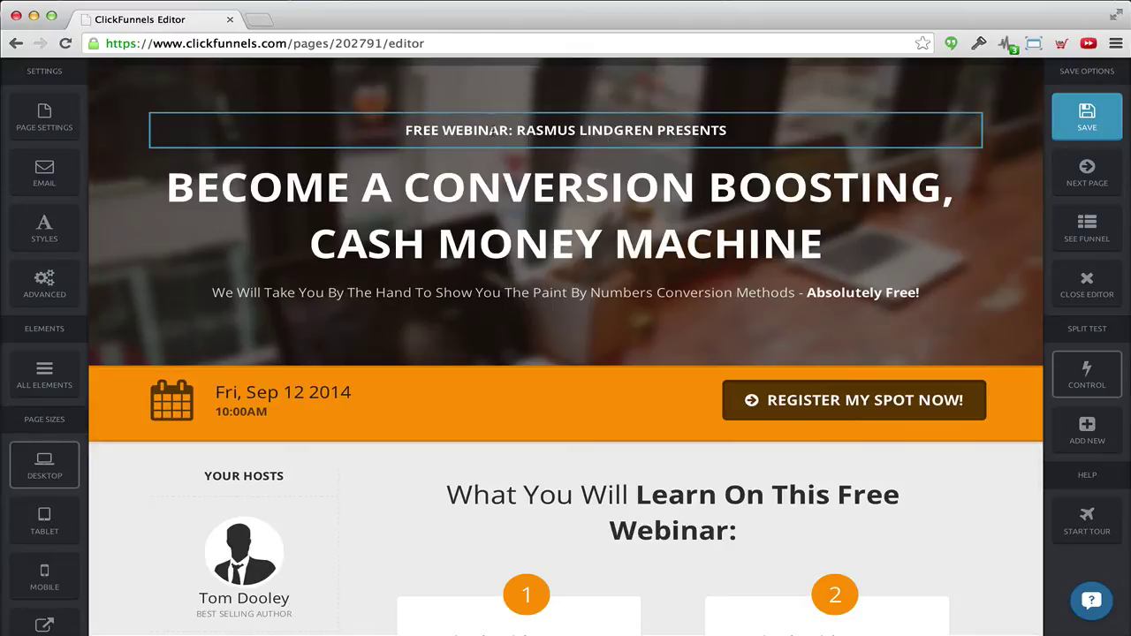
- Add "!!!" to the end of the main headline, after CASH MONEY MACHINE
scroll(546, 161, down, 1)
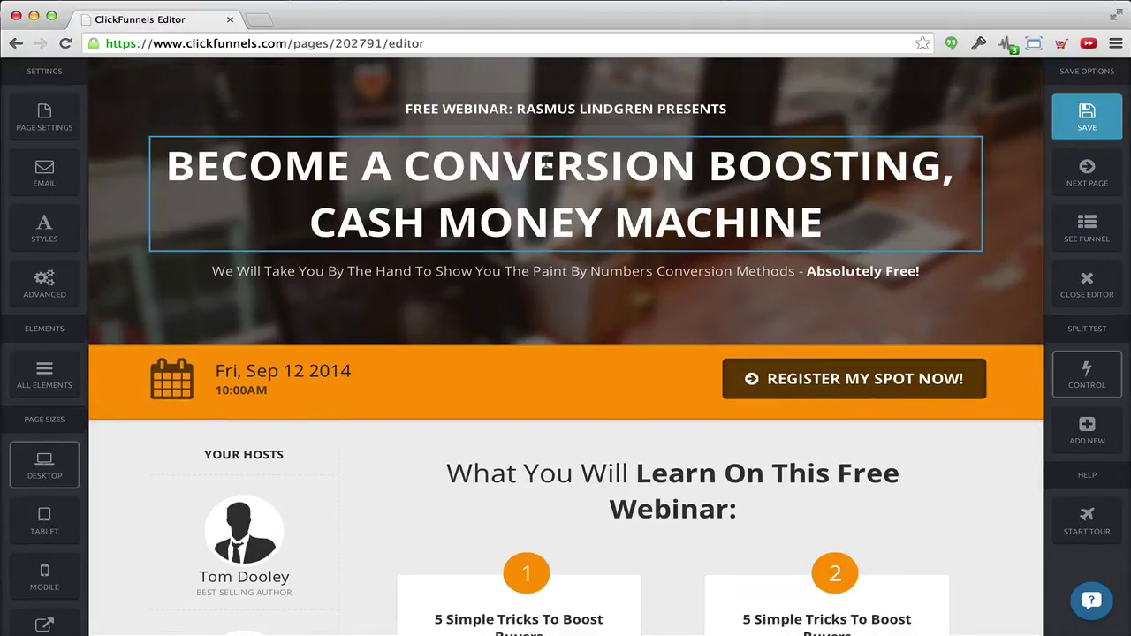
double_click(631, 168)
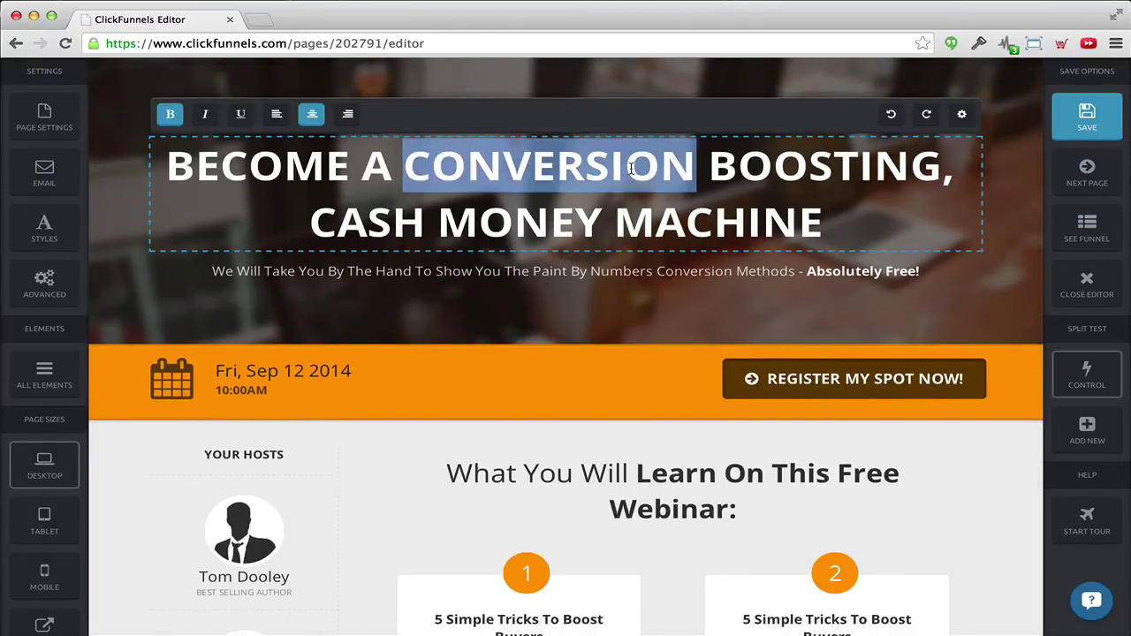
click(866, 202)
text(!!!)
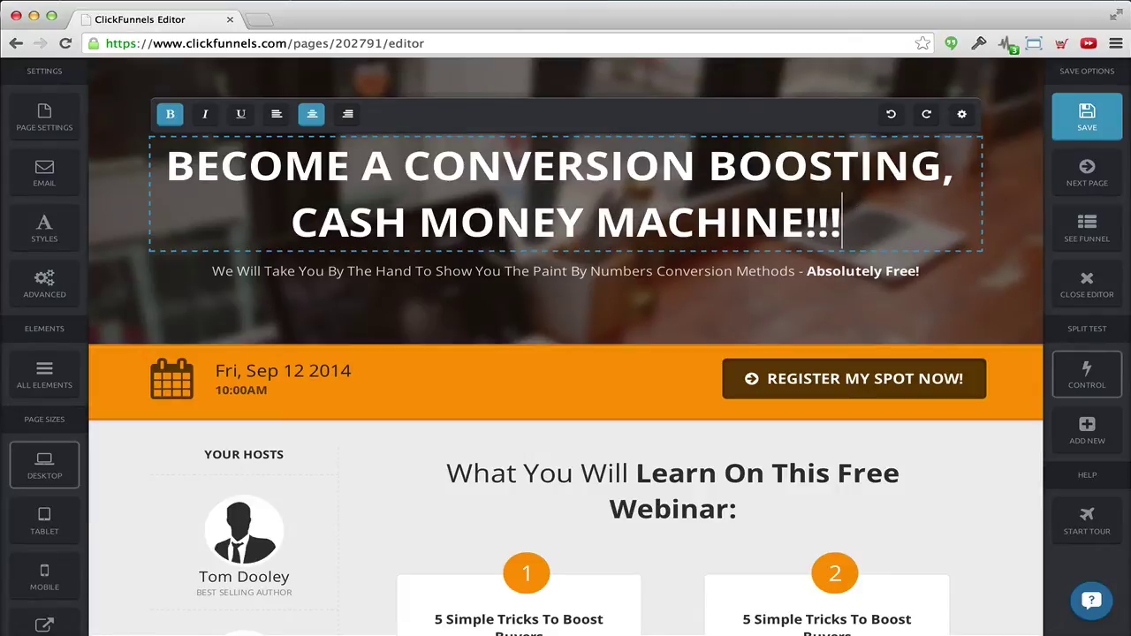
click(1002, 206)
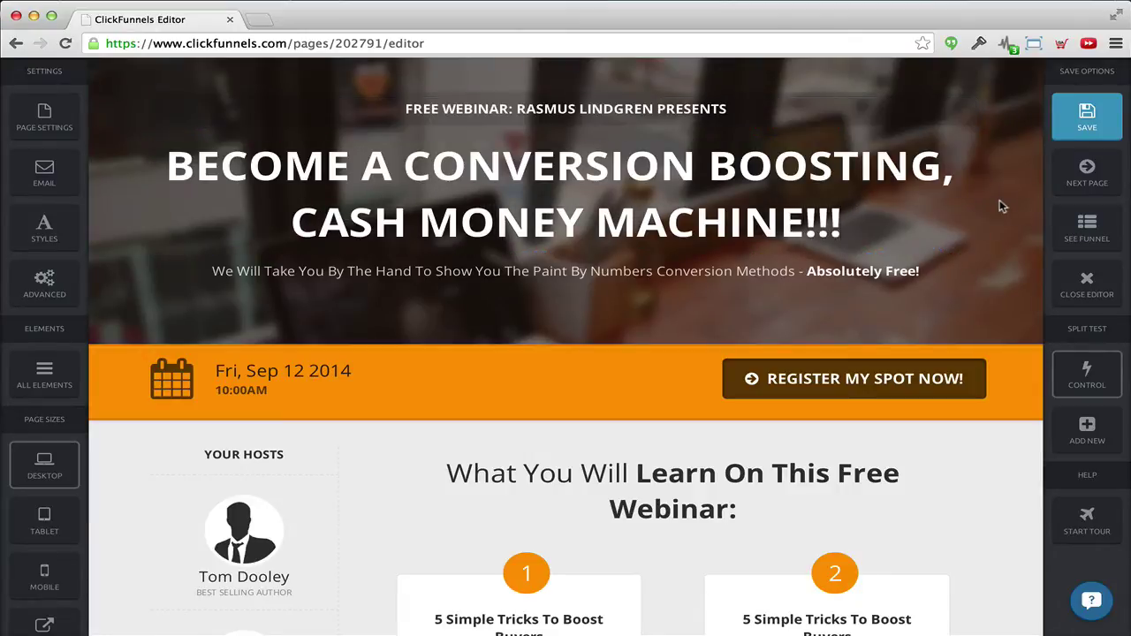
- Replace the first host's placeholder picture with the presenter's portrait from the existing images and update the element
scroll(813, 285, down, 5)
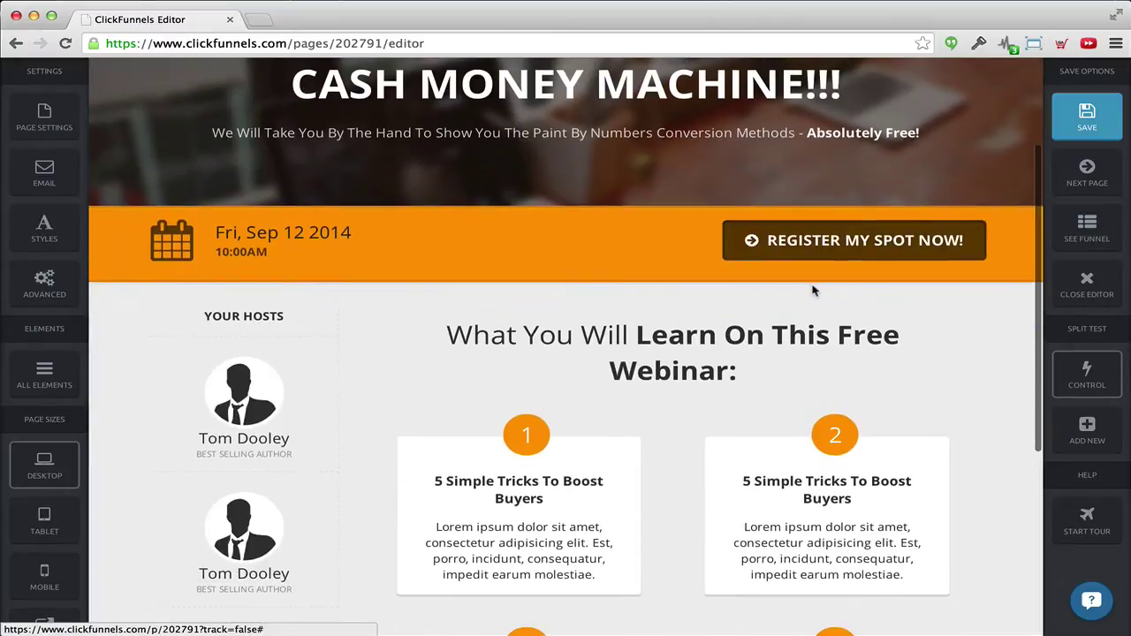
scroll(813, 290, down, 2)
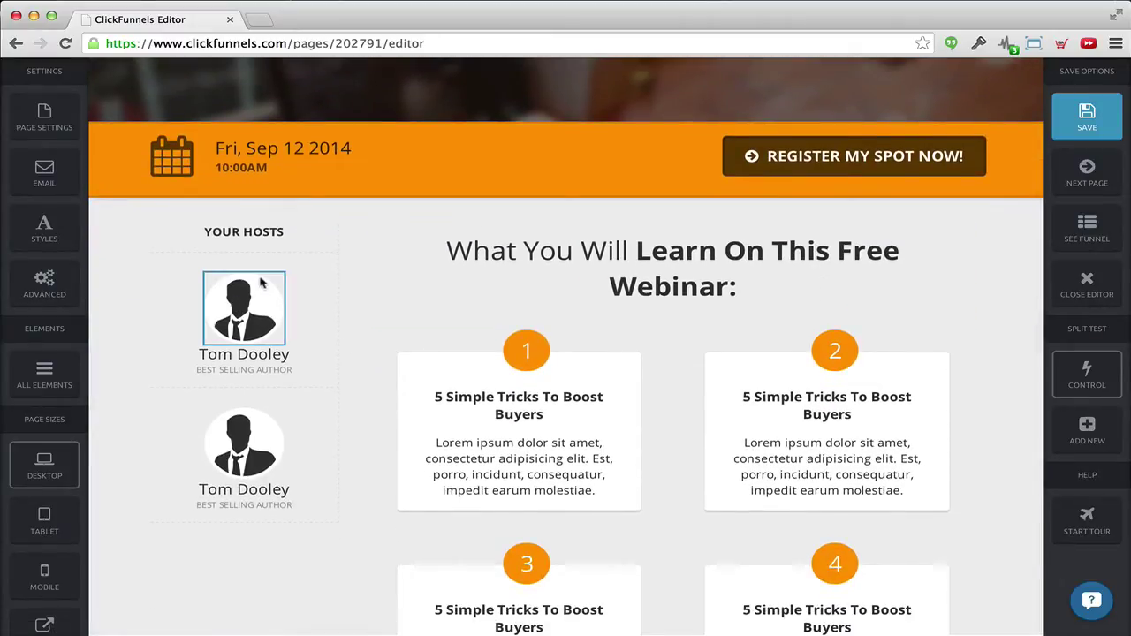
click(248, 304)
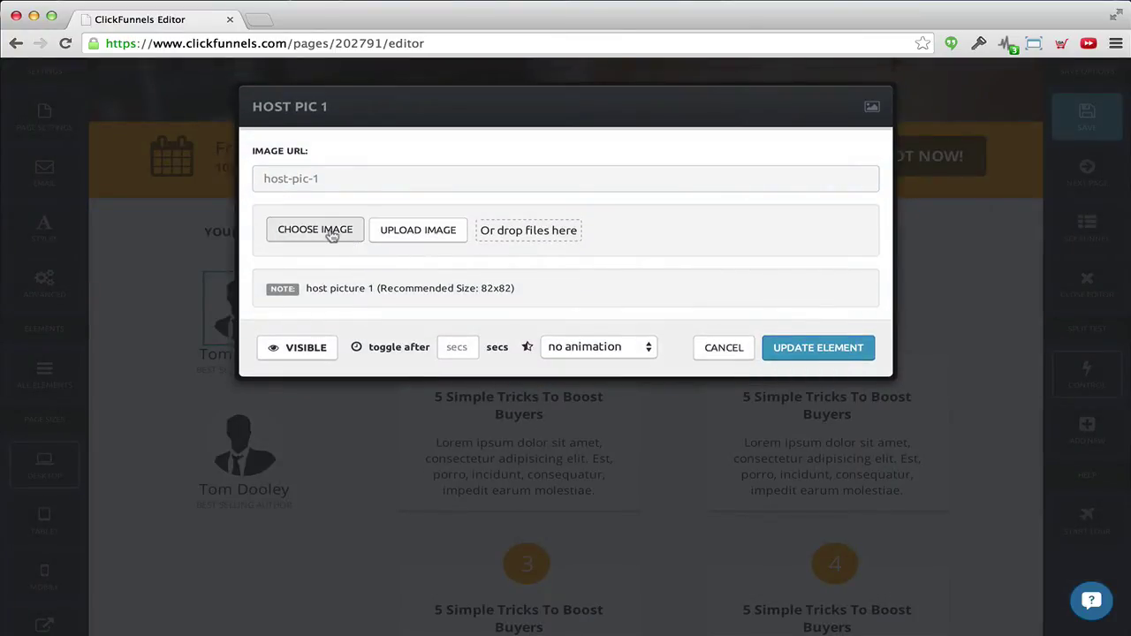
click(331, 232)
click(391, 340)
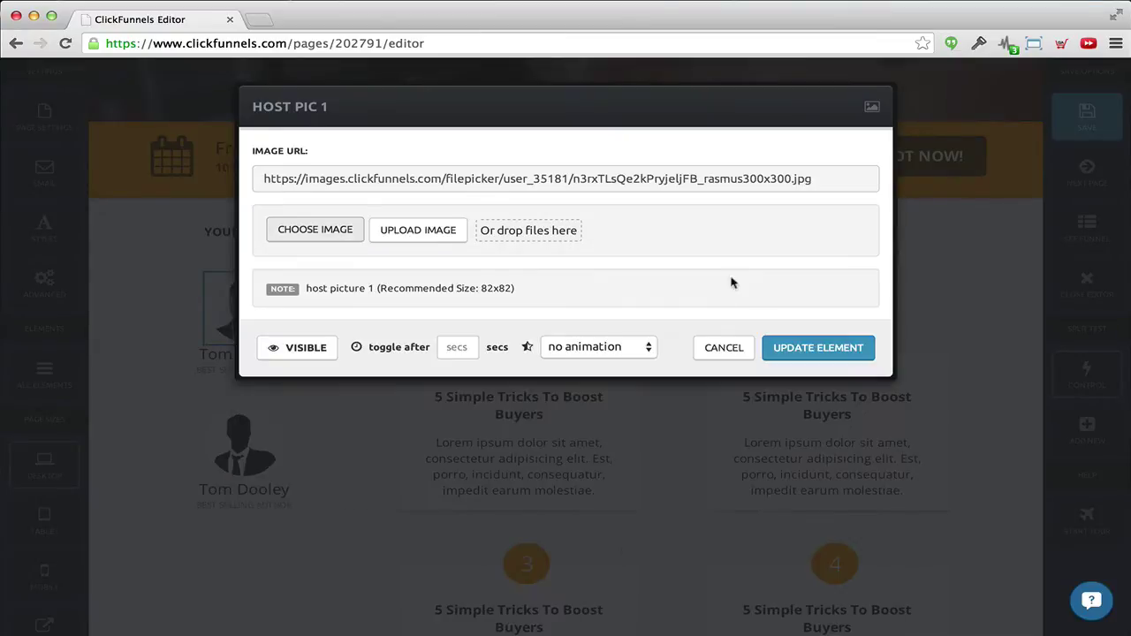
click(838, 349)
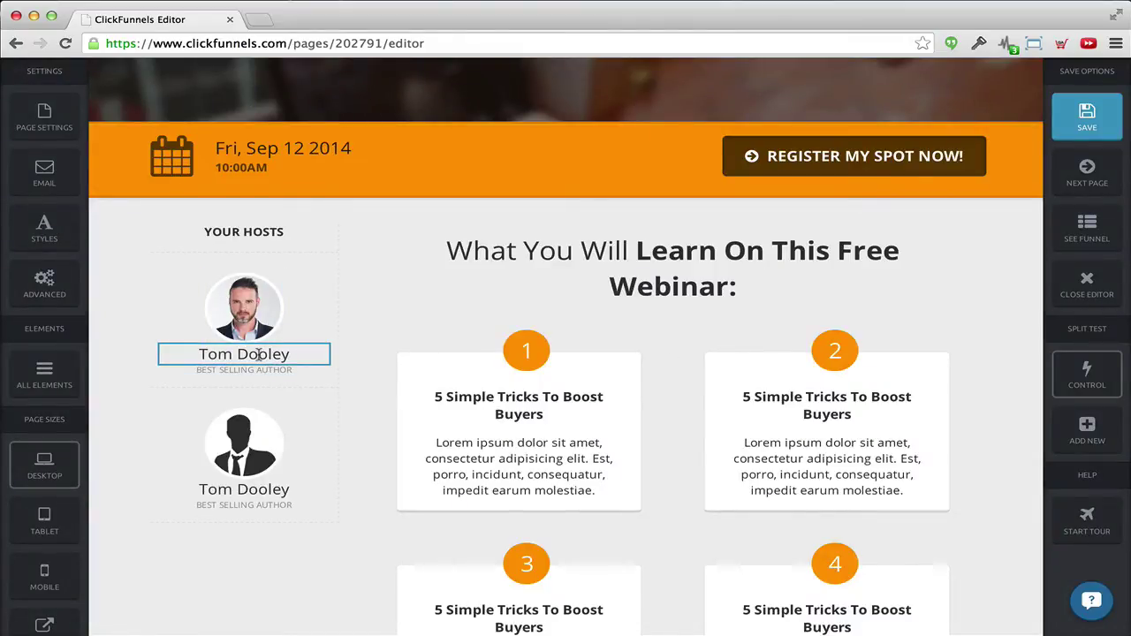
scroll(454, 354, down, 3)
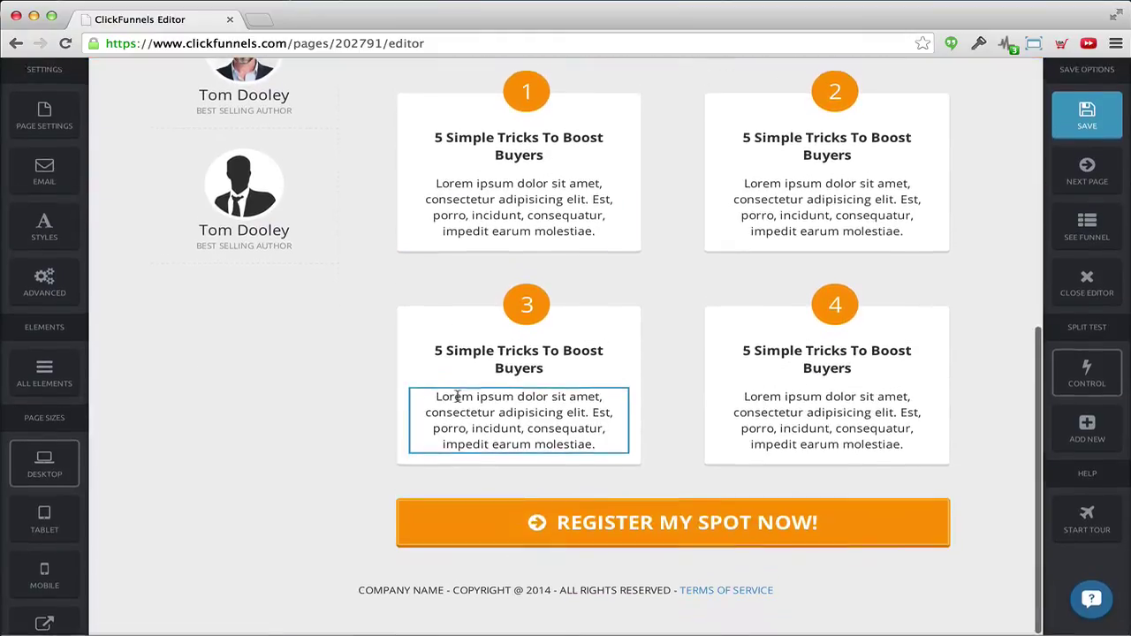
click(514, 415)
double_click(520, 415)
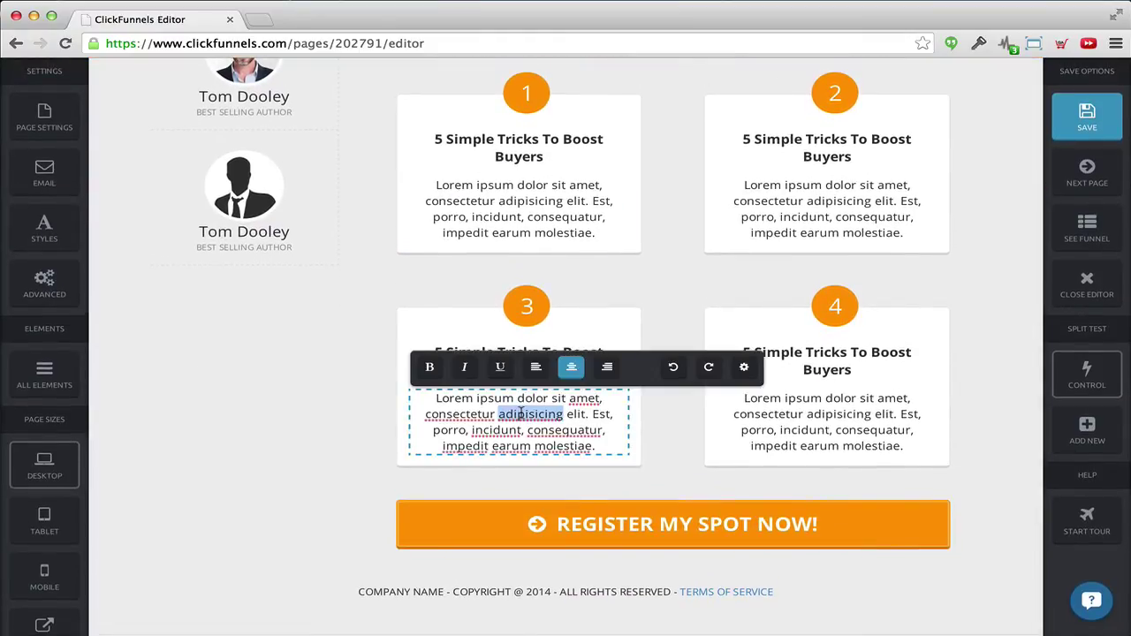
click(313, 368)
- Try out Mailchimp with the Add To List action in the email integration settings and close them without updating
scroll(315, 368, up, 5)
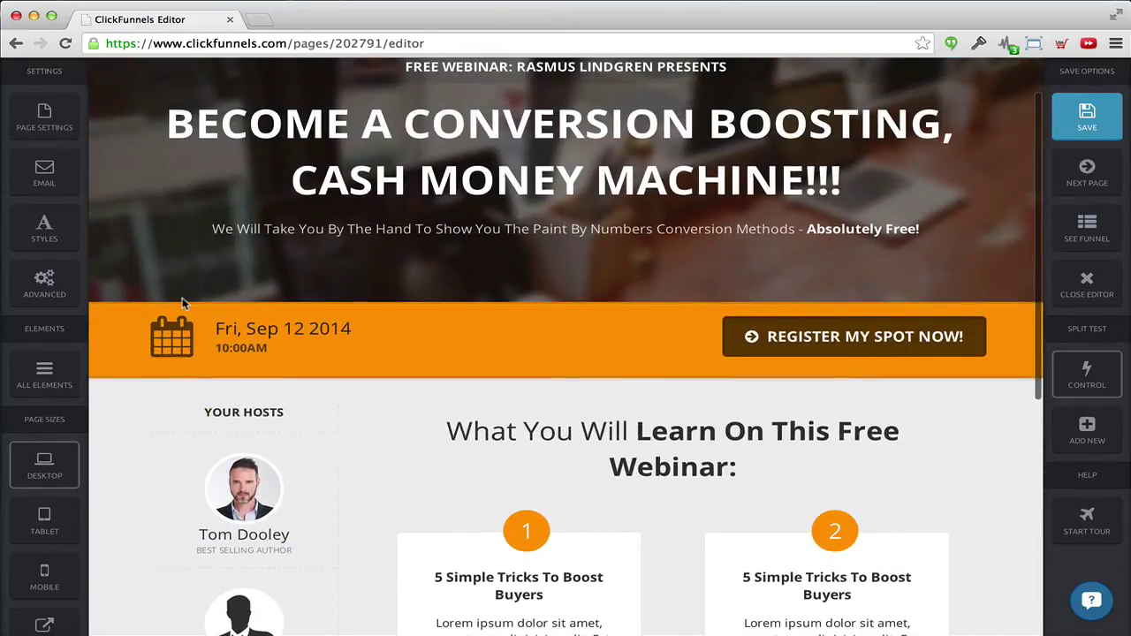
click(44, 181)
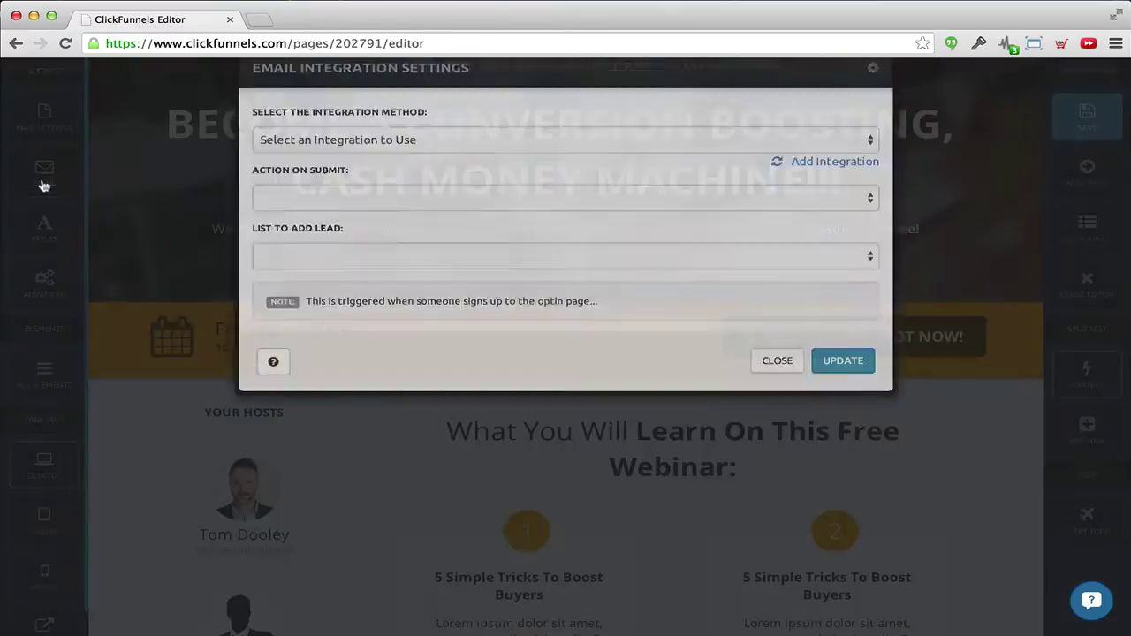
click(318, 178)
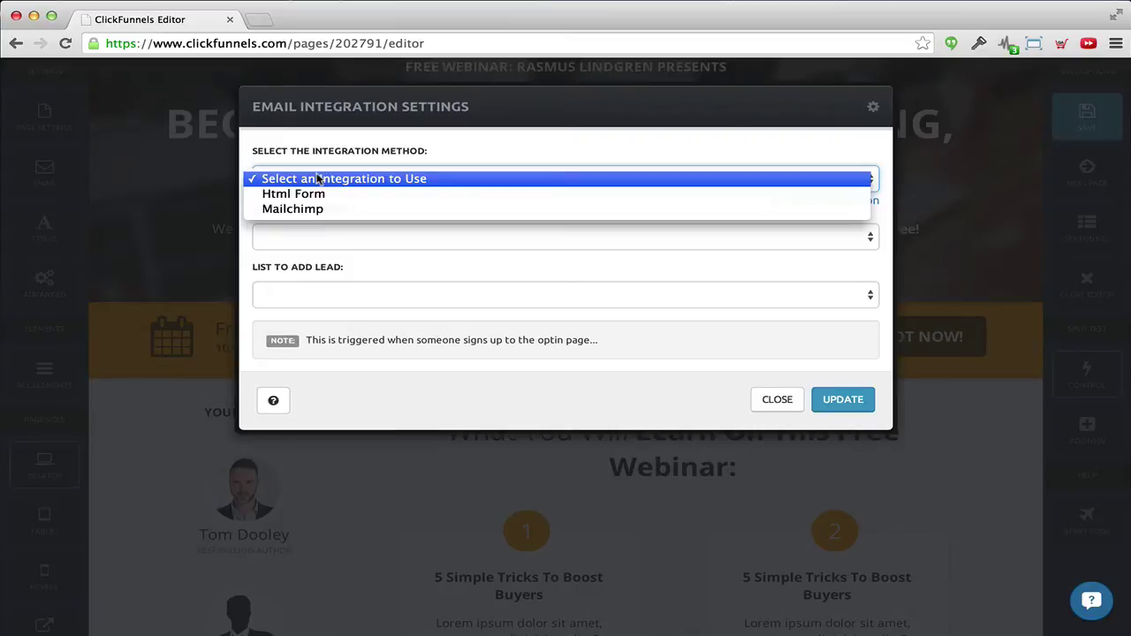
click(367, 211)
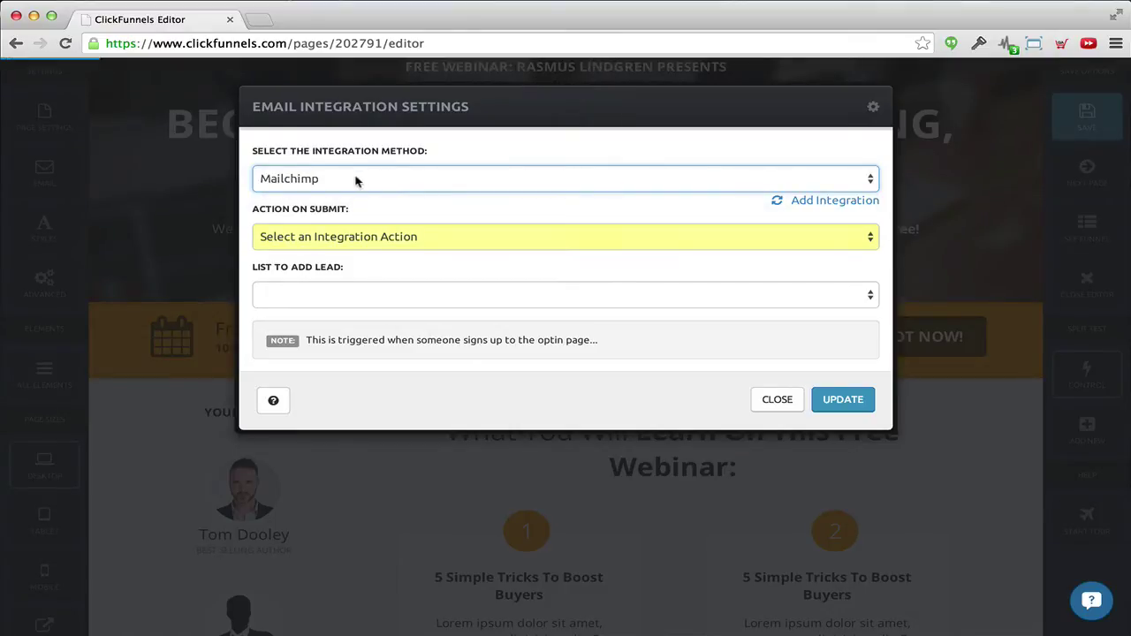
click(402, 238)
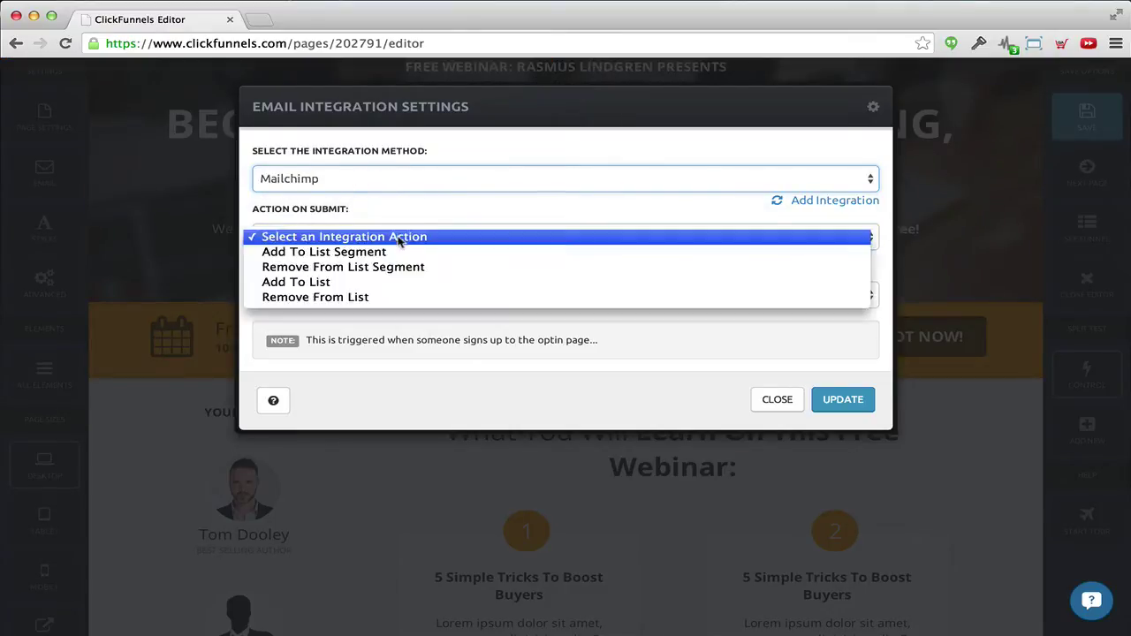
click(336, 281)
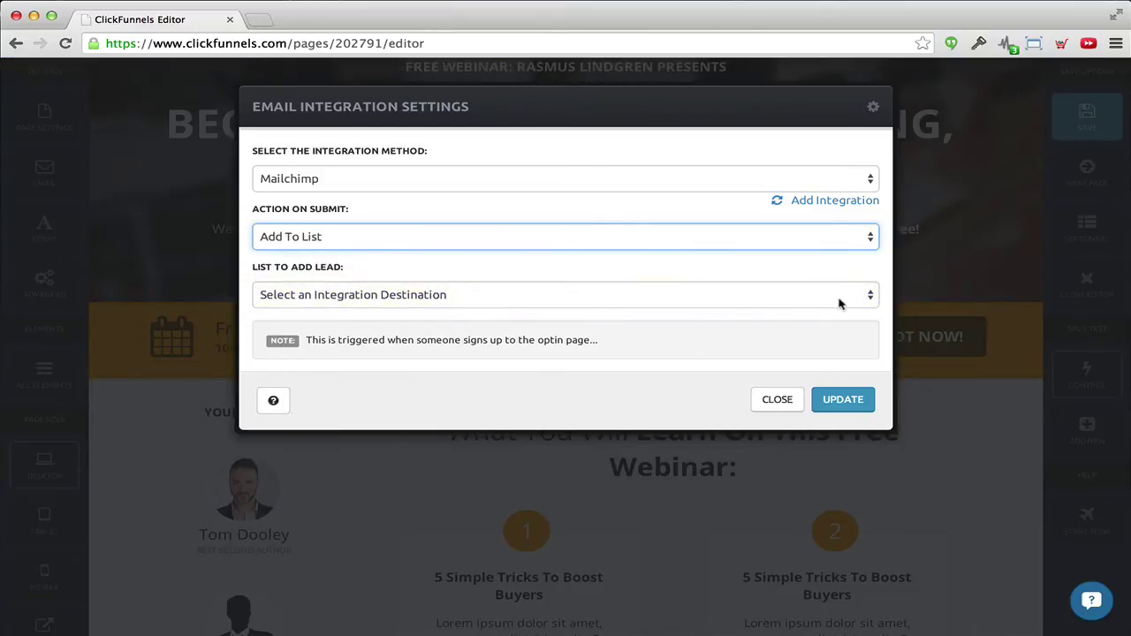
click(778, 400)
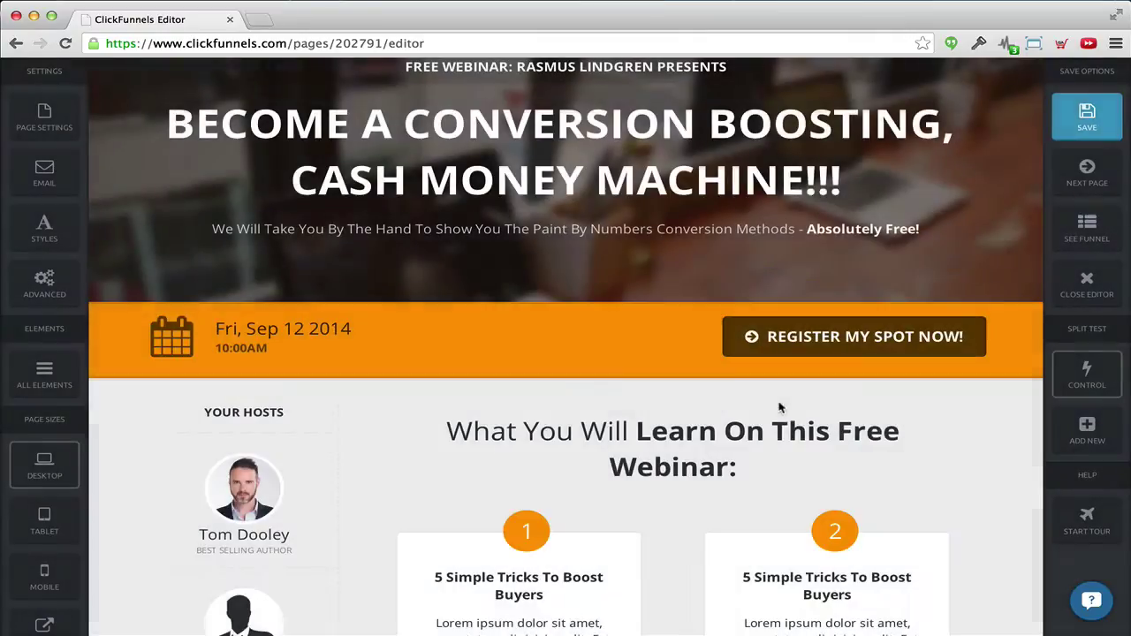
- Check the selectable auto webinar times in the advanced webinar settings and apply the settings
click(45, 284)
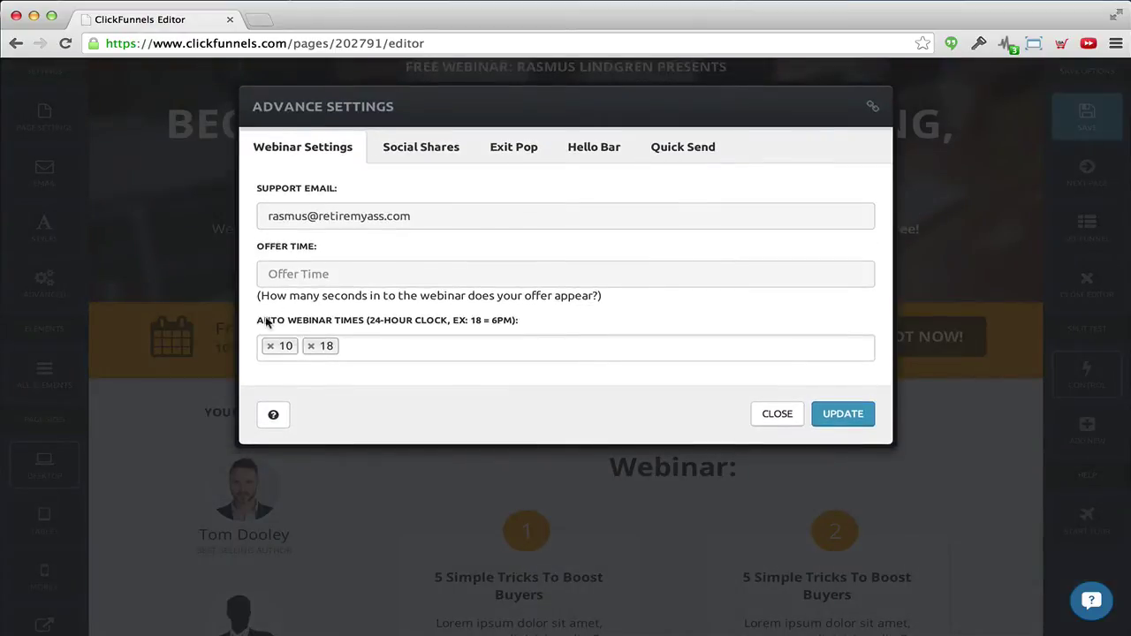
click(389, 346)
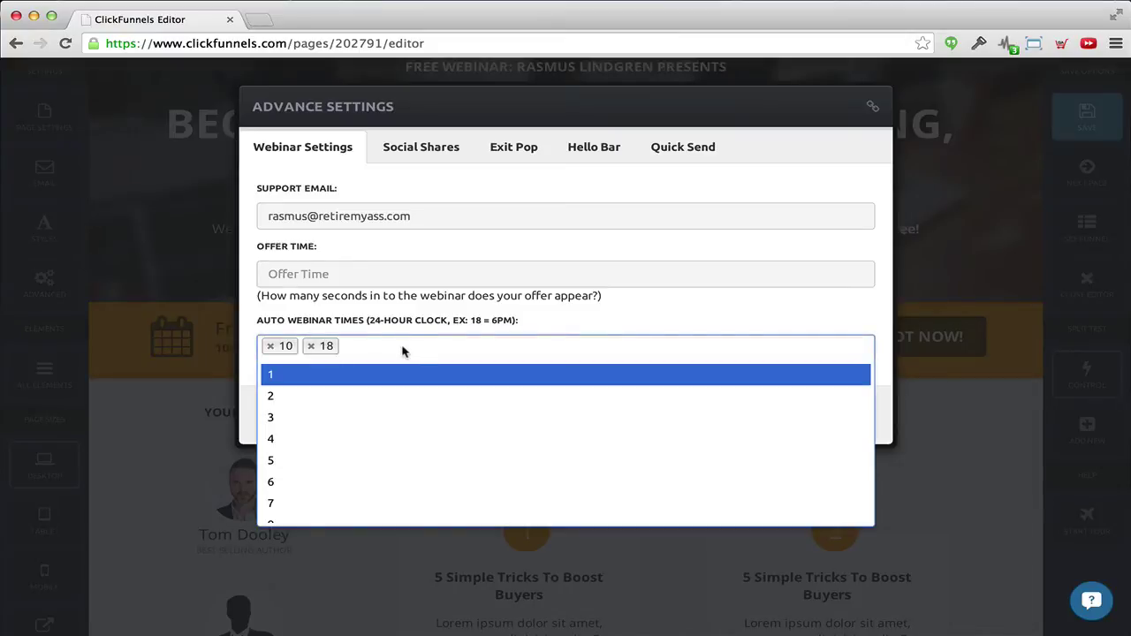
click(301, 323)
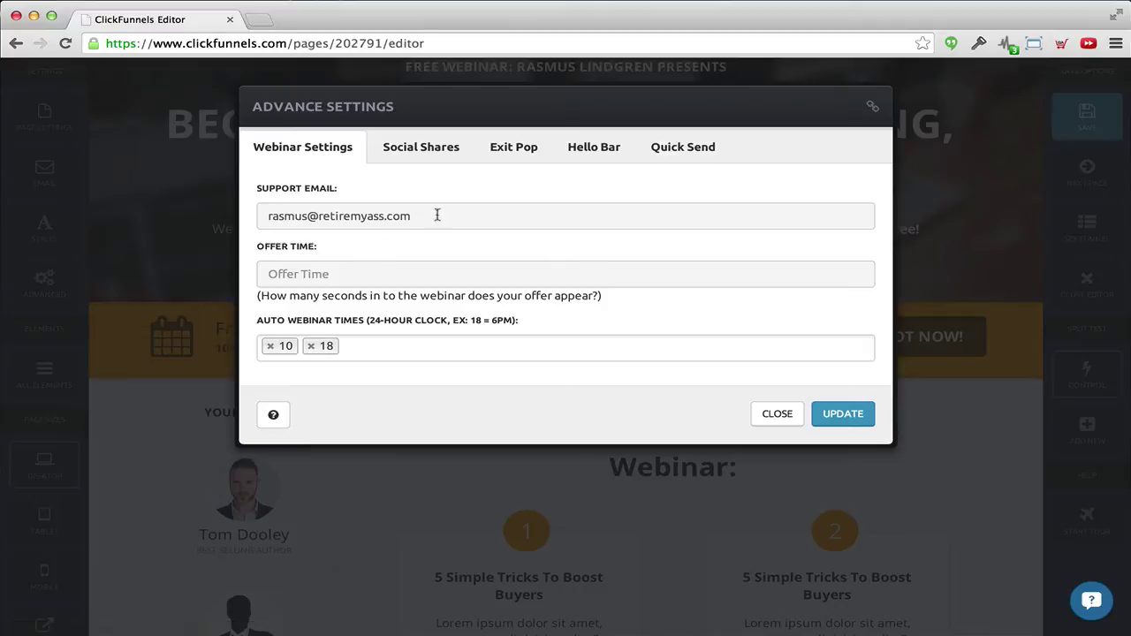
click(843, 416)
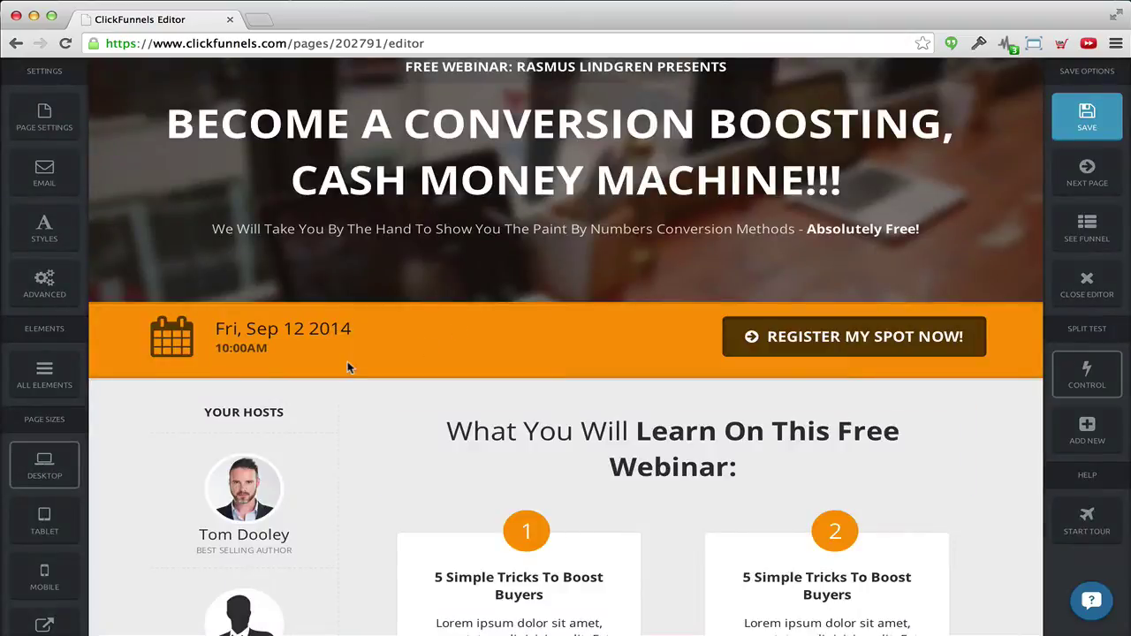
- Look through the registration page's list of editable elements, including the Popup Title Text settings, and close the list
scroll(349, 367, down, 2)
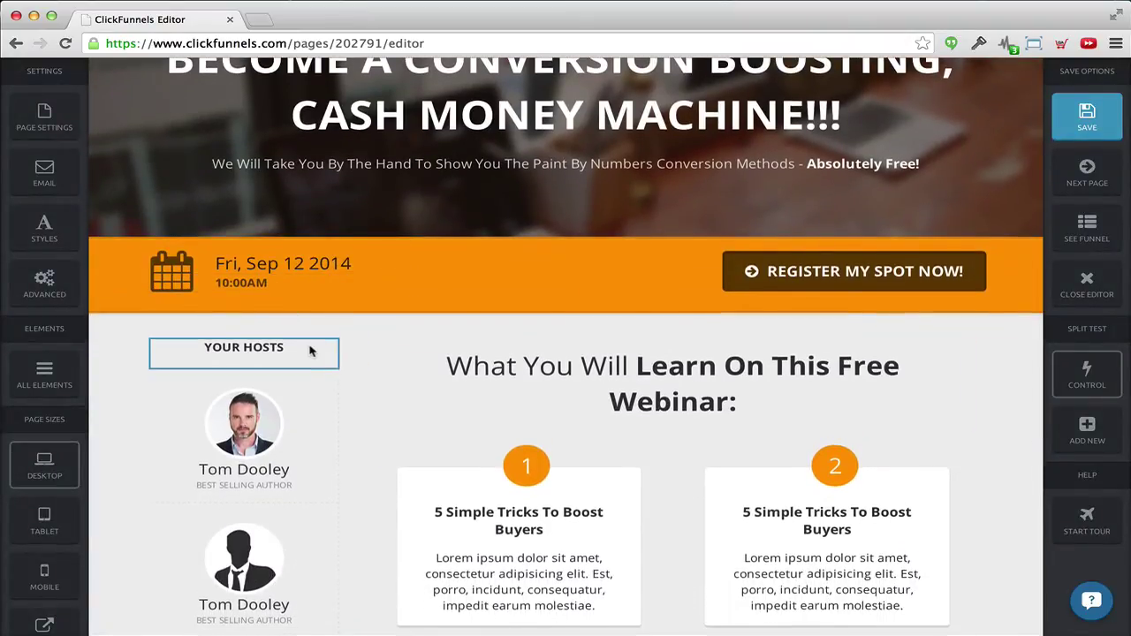
scroll(339, 186, up, 4)
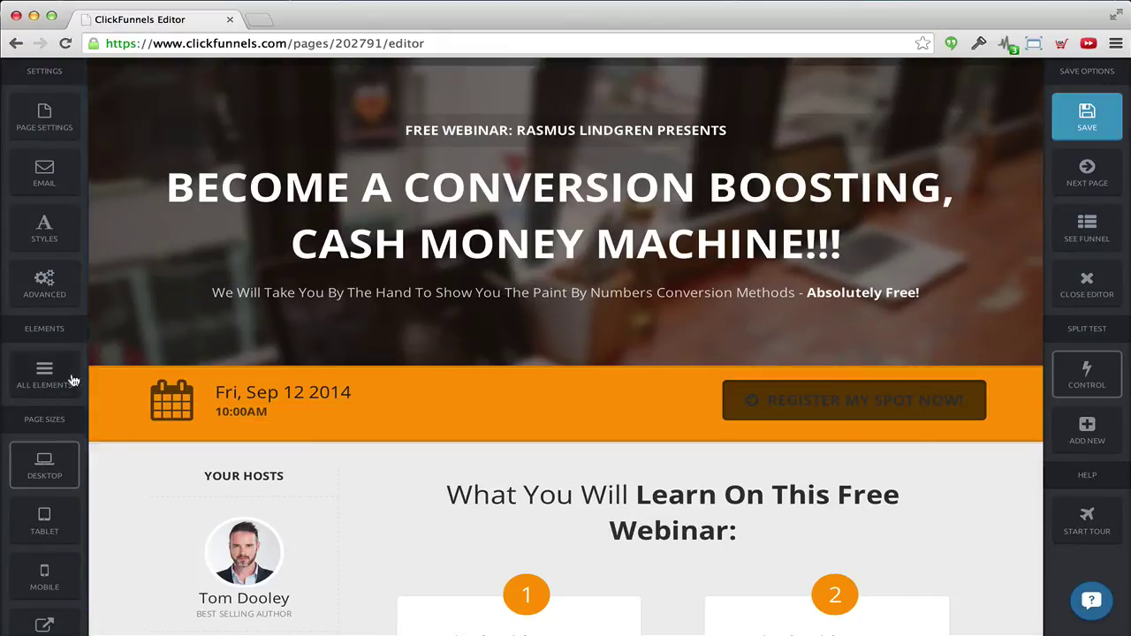
scroll(260, 425, down, 10)
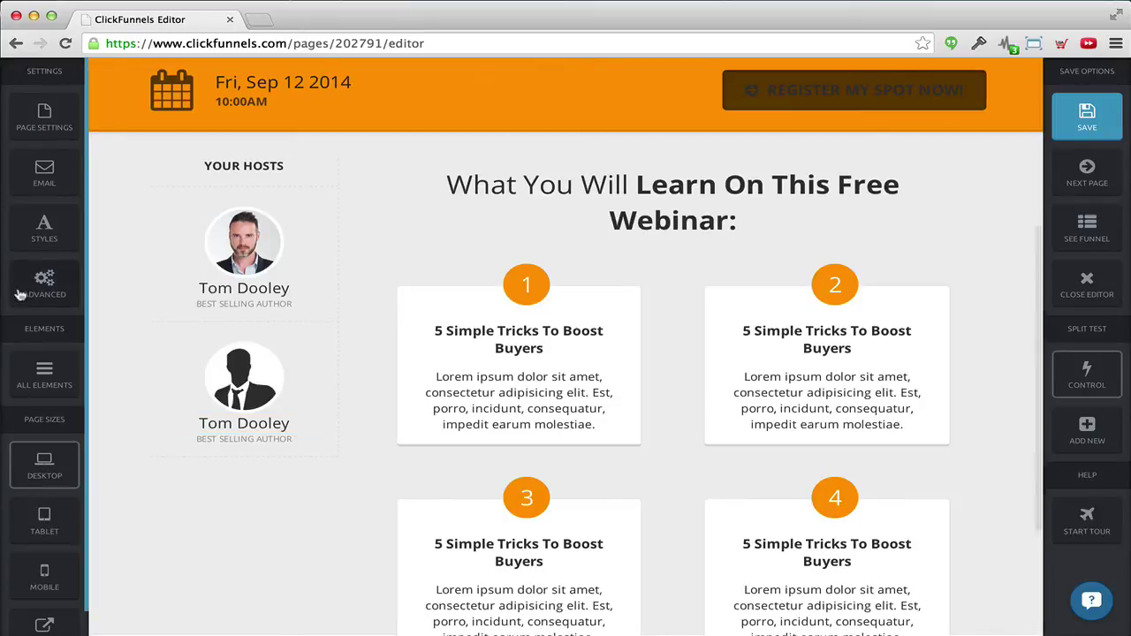
click(44, 371)
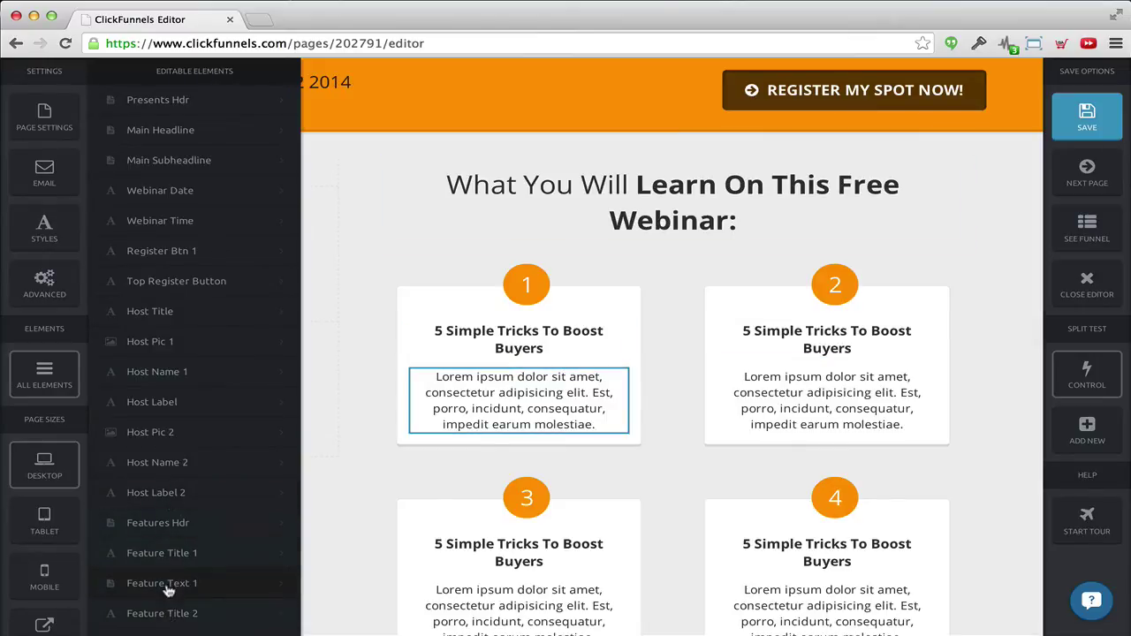
scroll(171, 599, down, 4)
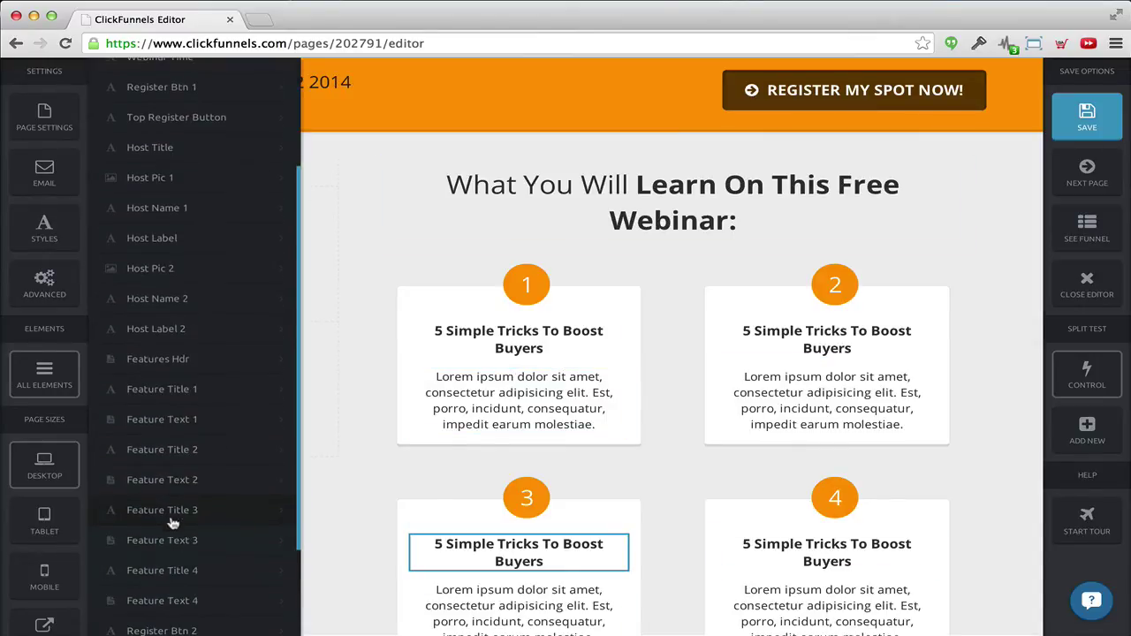
scroll(182, 444, up, 4)
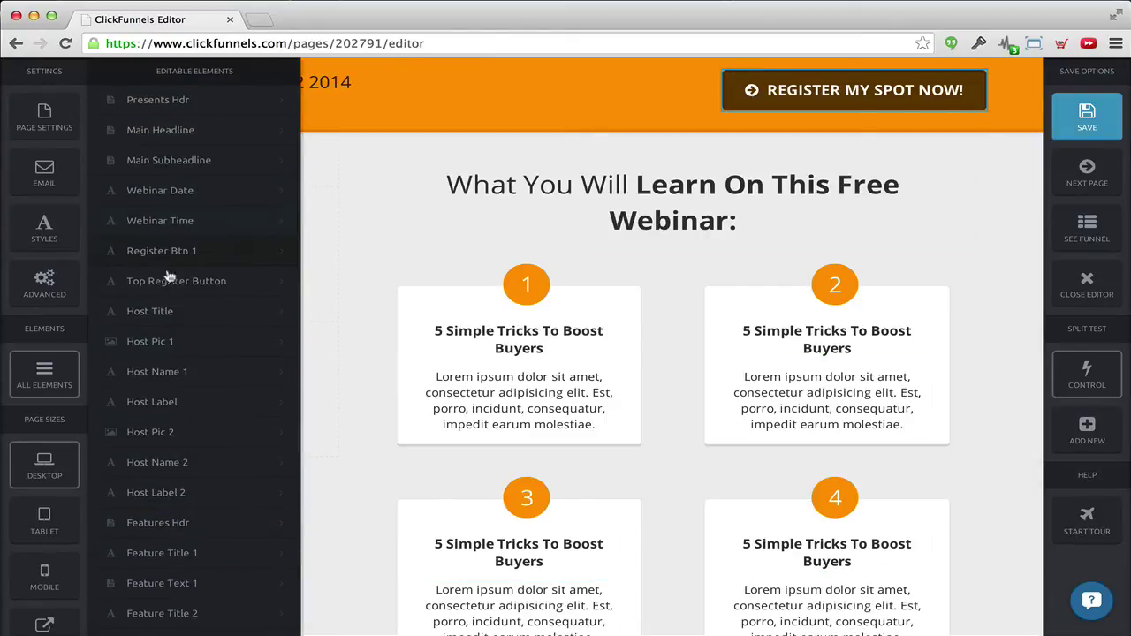
scroll(171, 302, down, 2)
scroll(170, 303, down, 7)
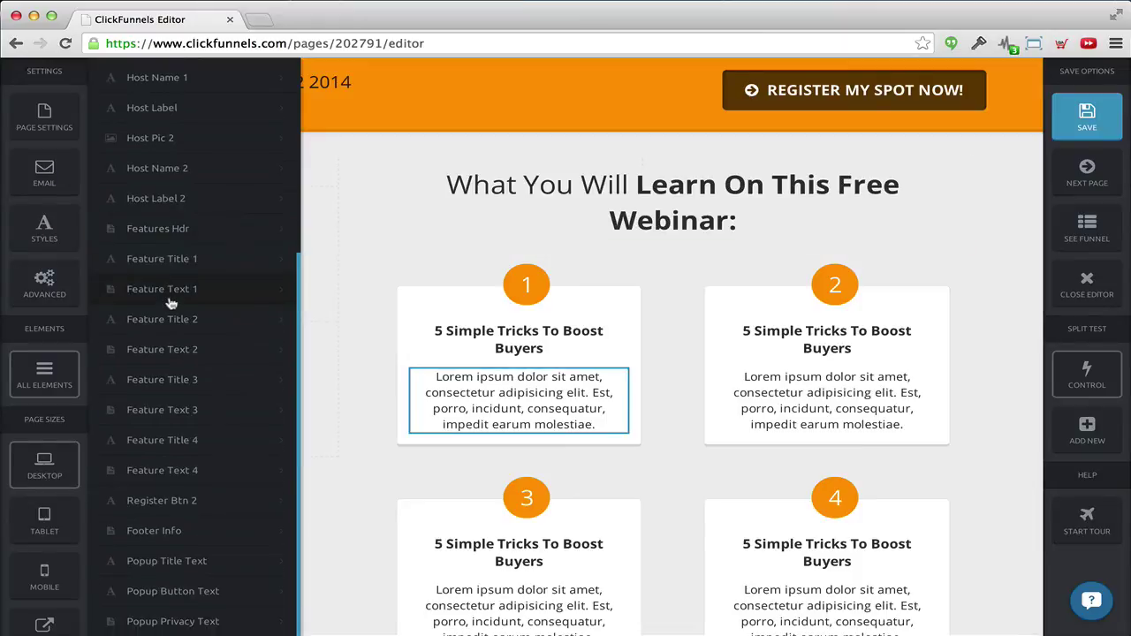
click(164, 563)
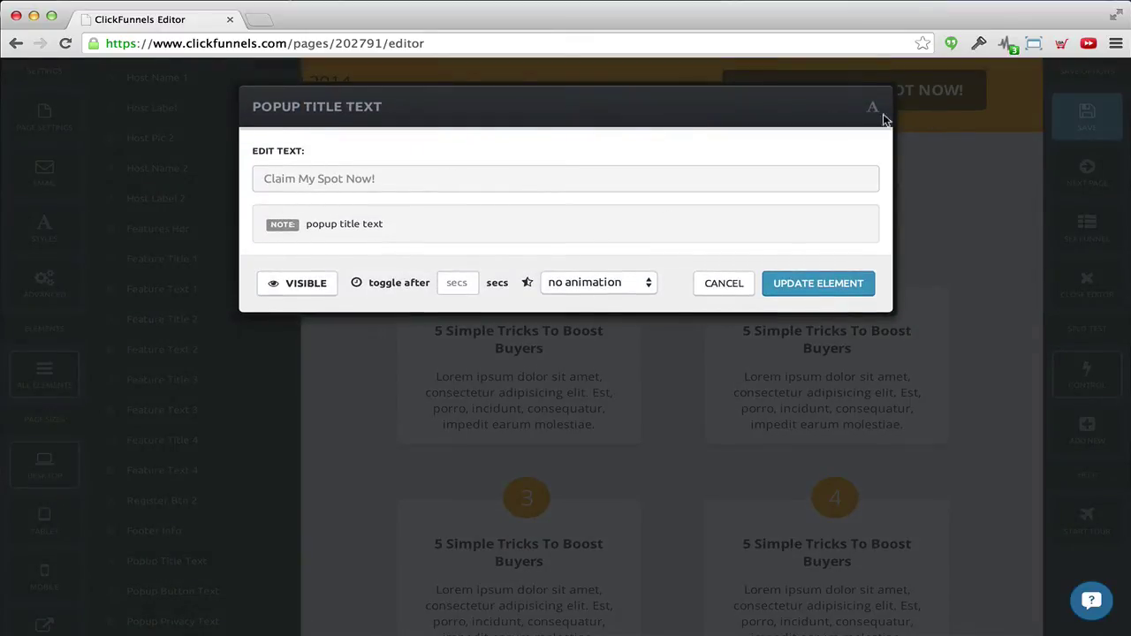
click(741, 287)
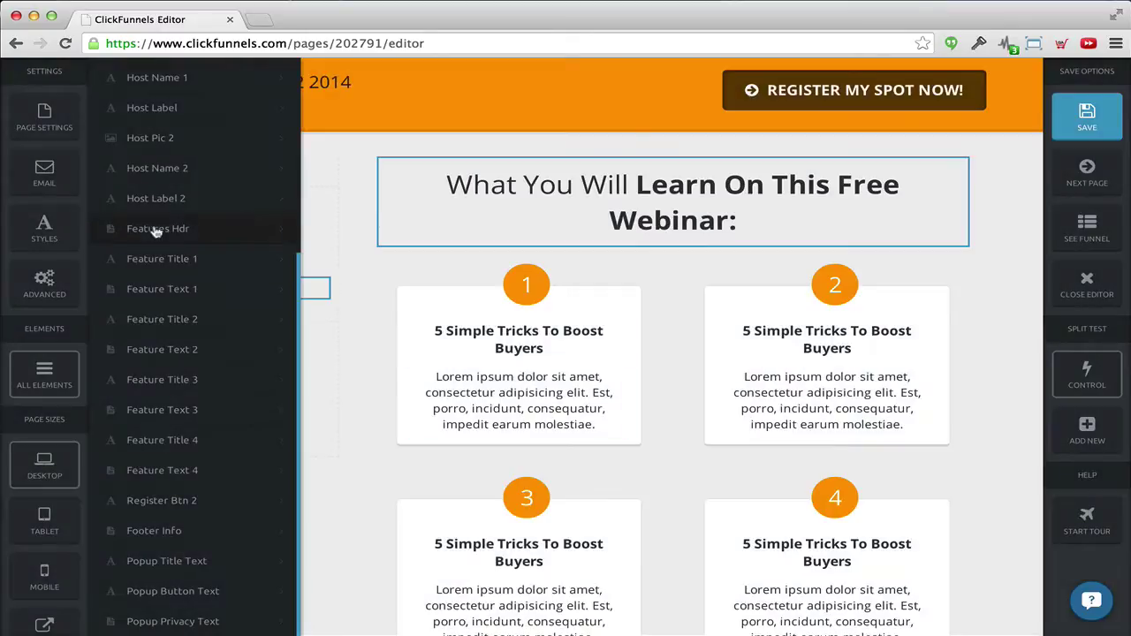
scroll(144, 137, up, 1)
scroll(145, 139, up, 5)
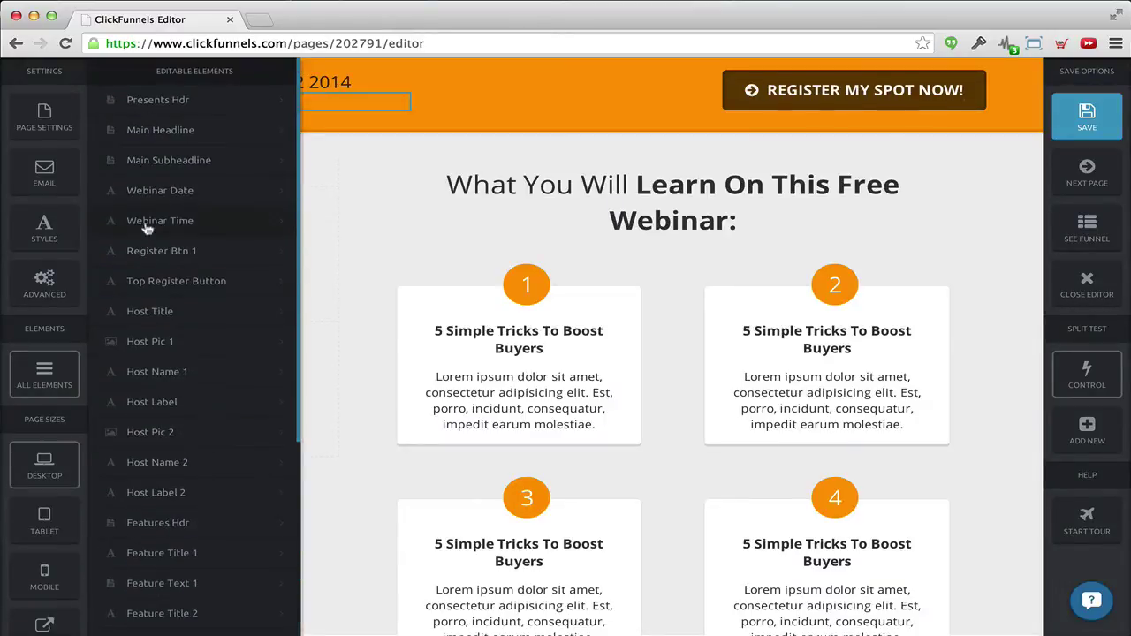
click(42, 372)
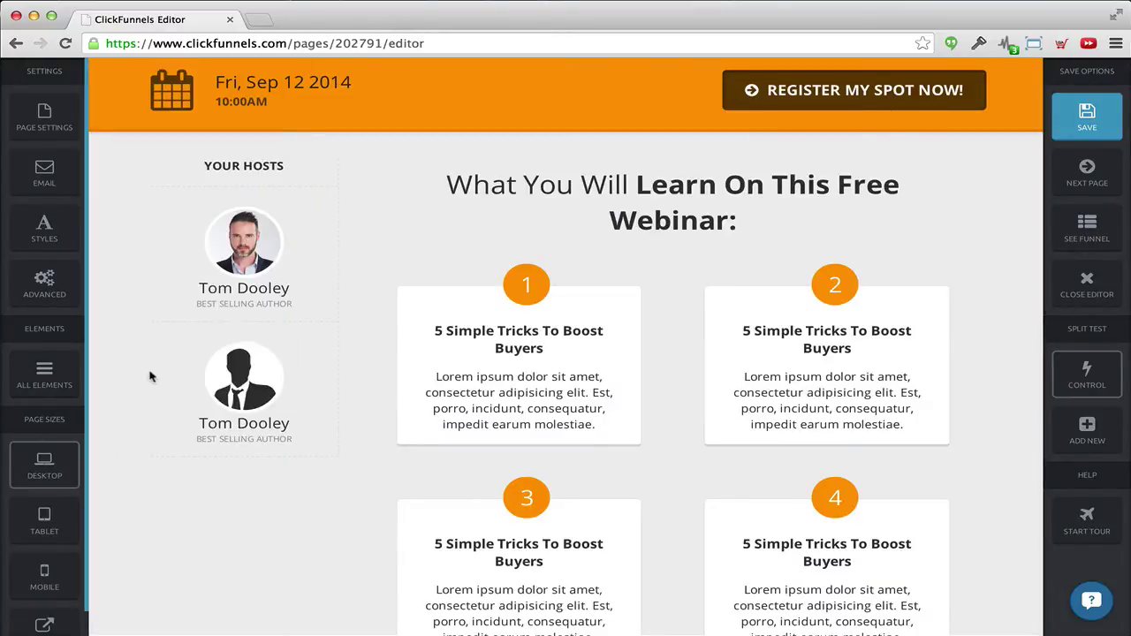
- Preview the whole registration page at tablet and mobile sizes and return to the desktop size
click(45, 523)
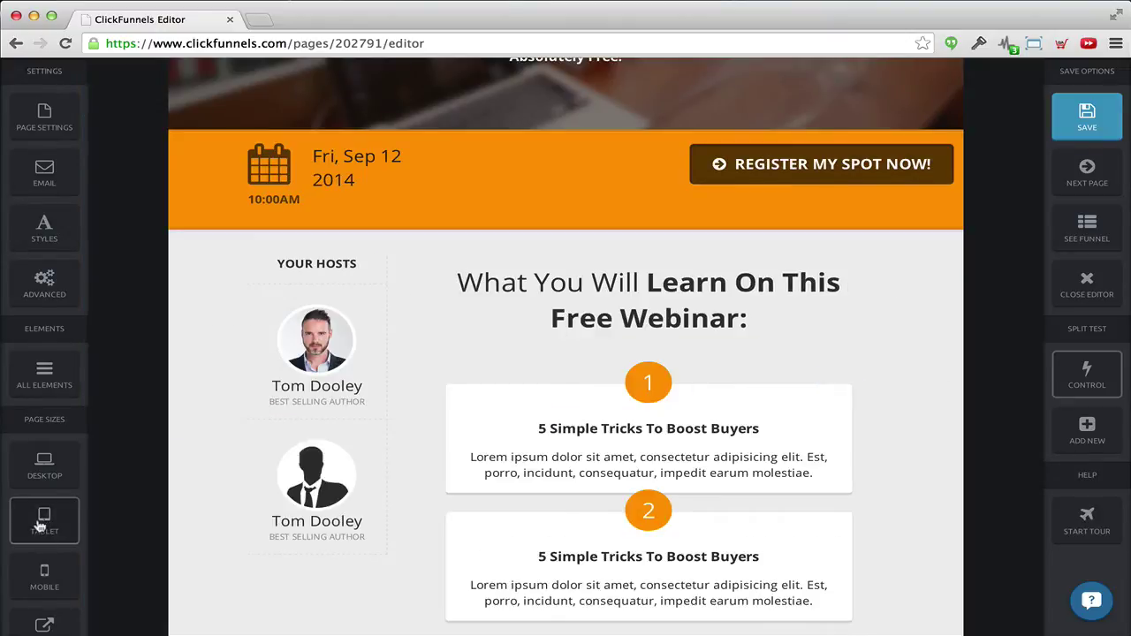
scroll(503, 349, up, 5)
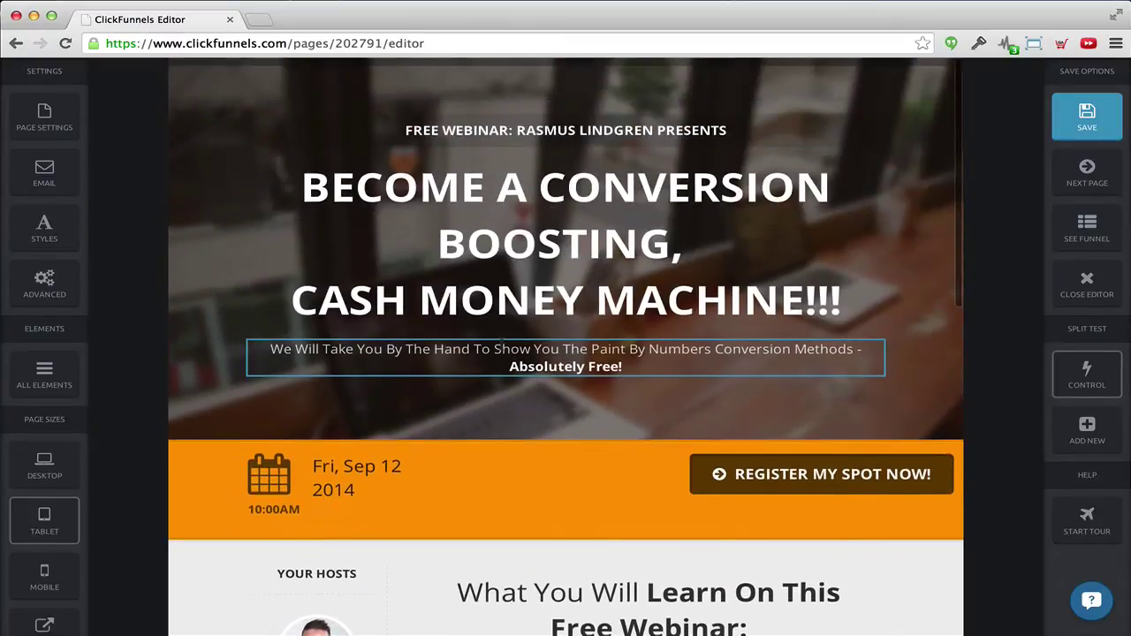
scroll(501, 349, down, 10)
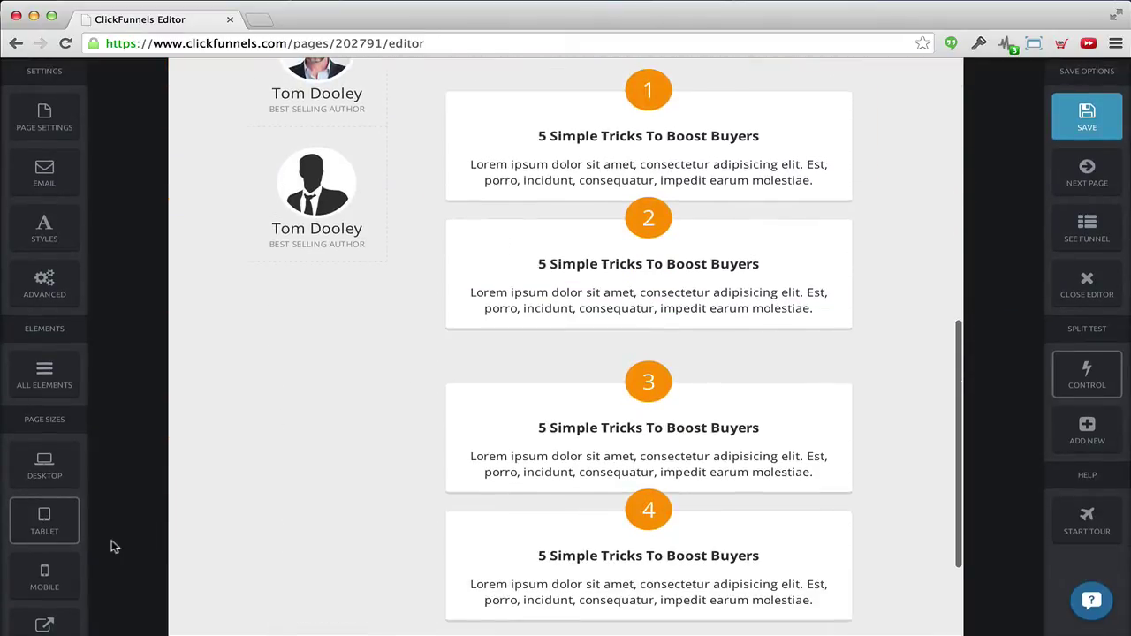
click(41, 579)
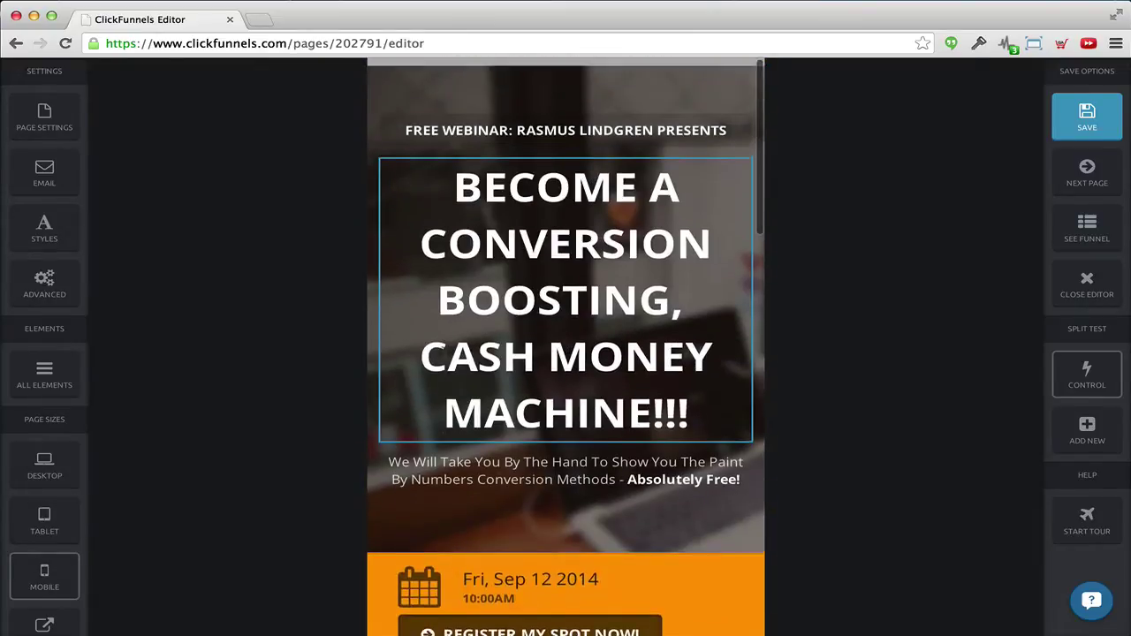
scroll(445, 357, down, 10)
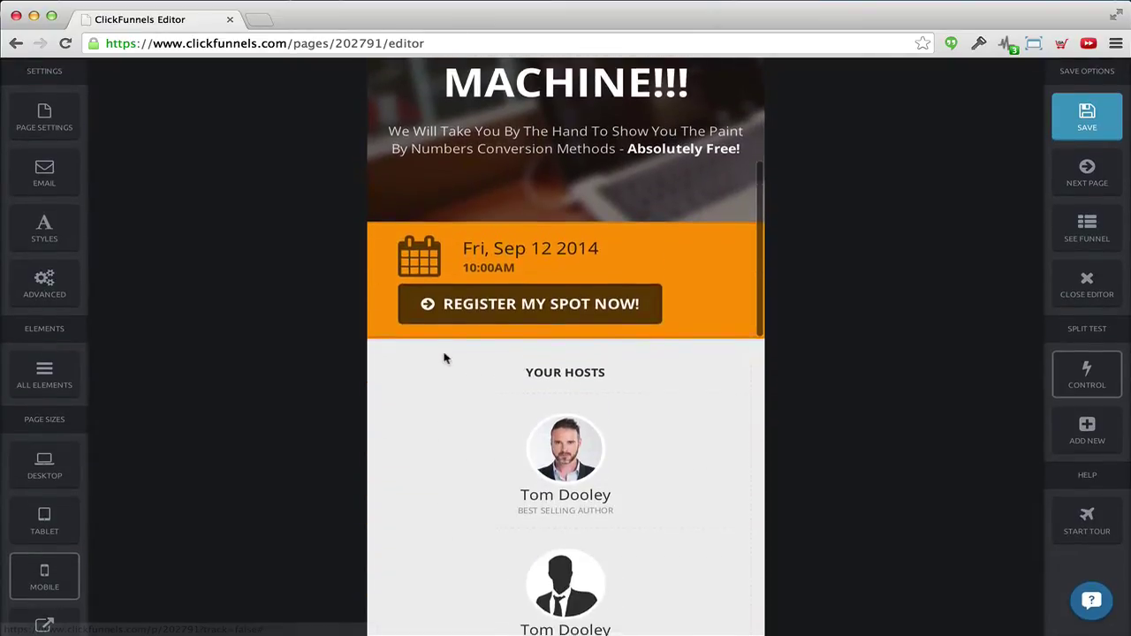
scroll(444, 357, down, 6)
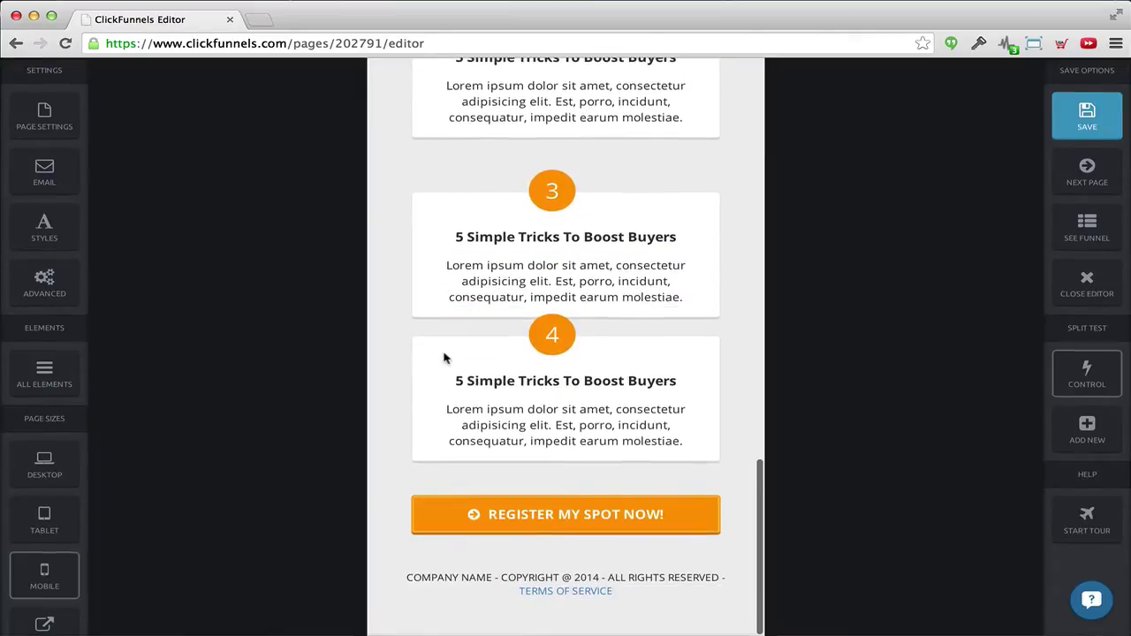
scroll(493, 281, up, 15)
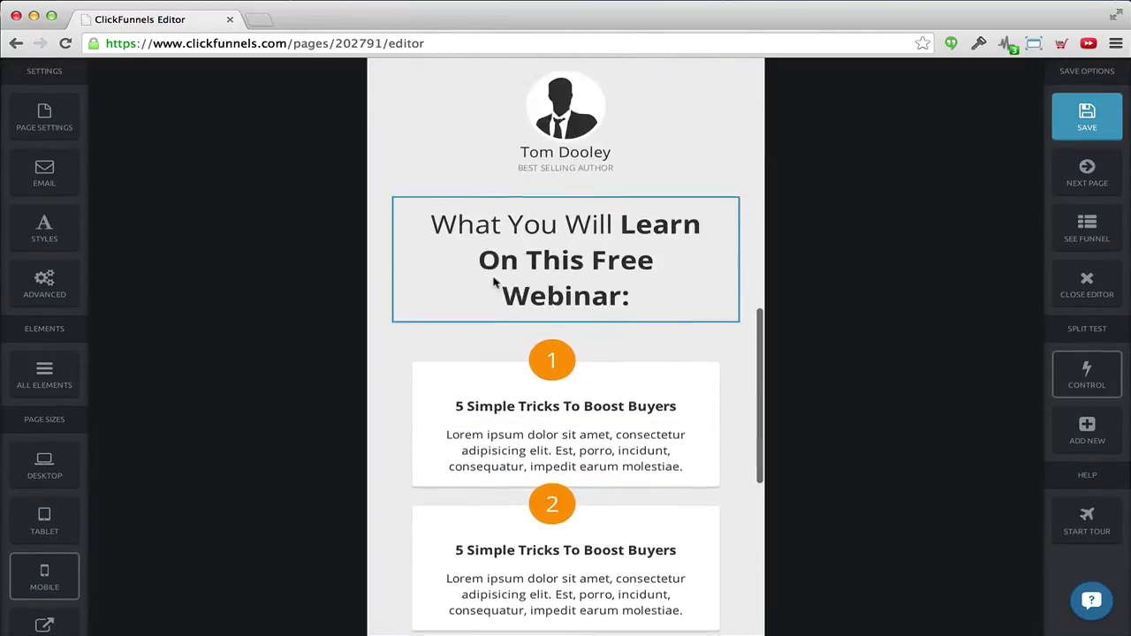
click(65, 458)
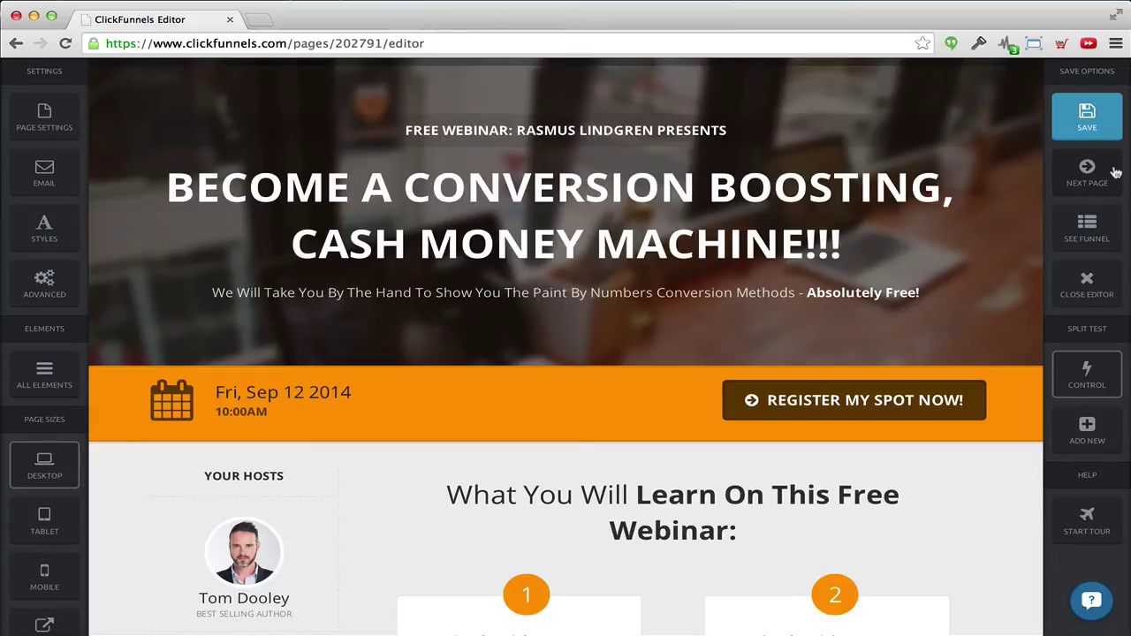
- Switch to the funnel's Webinar Confirmation page, saving the registration page's changes, and look over its layout
click(1087, 226)
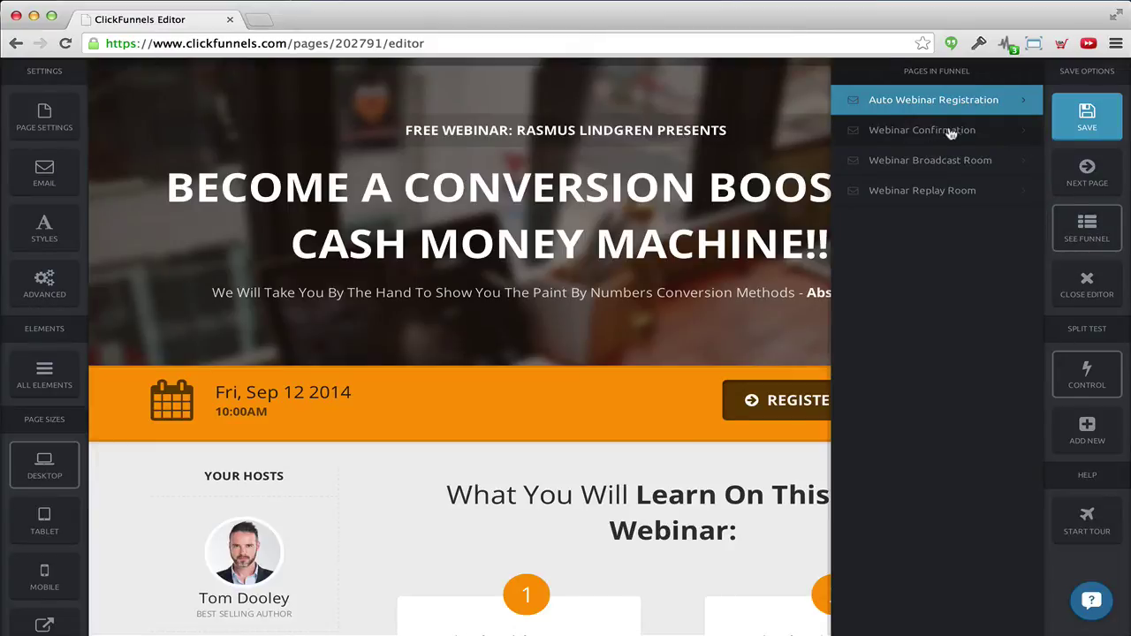
click(977, 131)
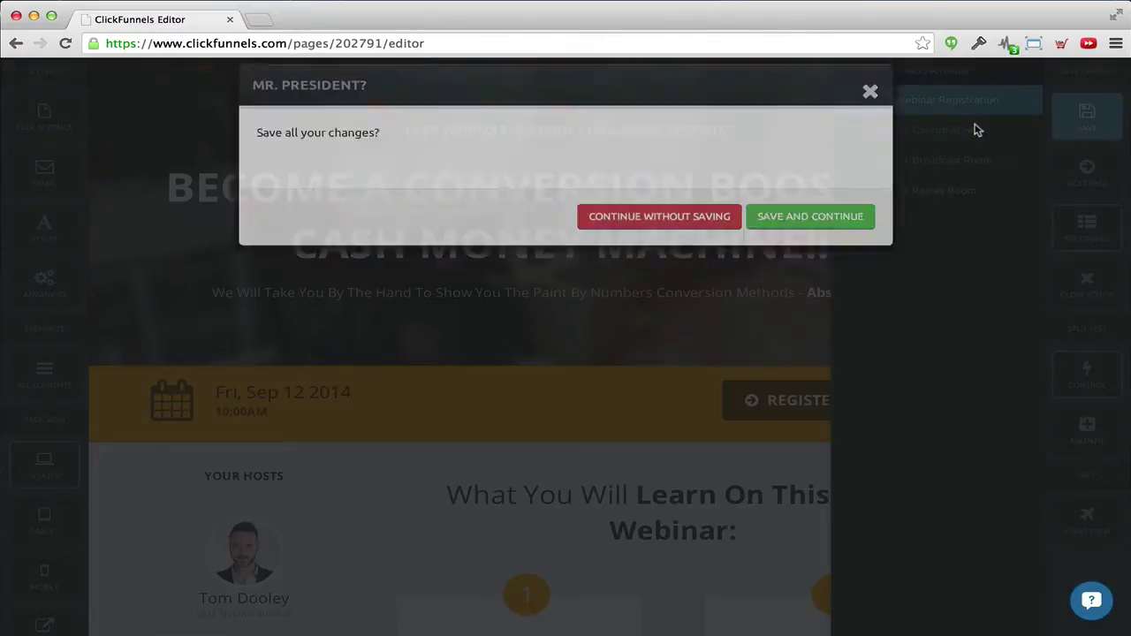
click(827, 248)
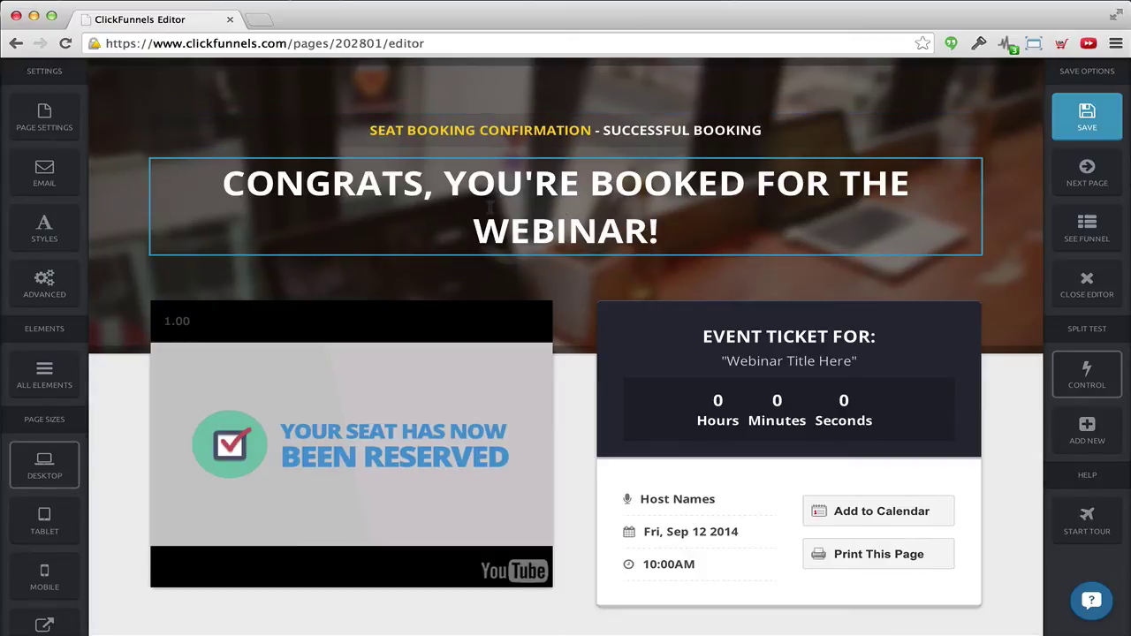
scroll(492, 212, down, 5)
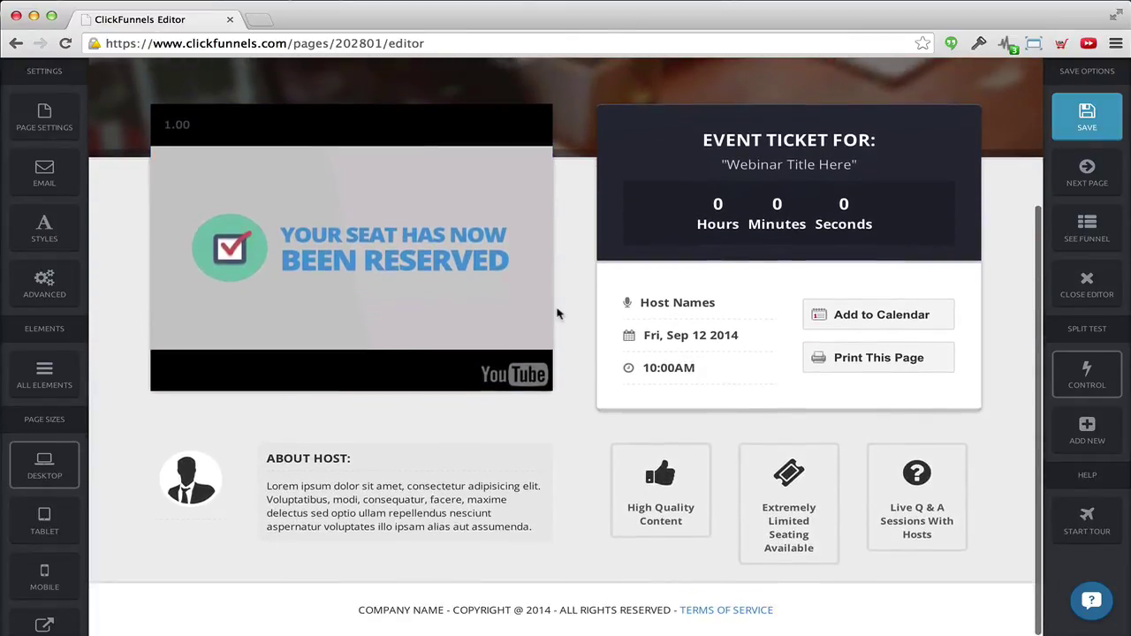
scroll(557, 314, up, 3)
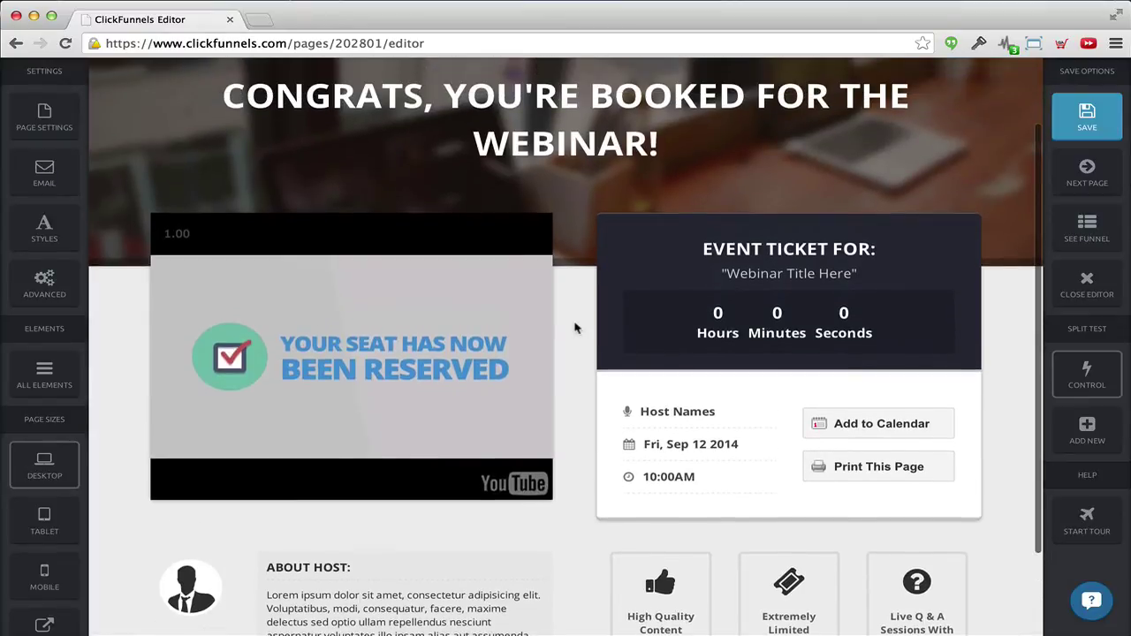
- Examine the Webinar Confirmation page's video, event ticket with countdown, host section and footer
scroll(575, 327, down, 2)
scroll(598, 292, up, 1)
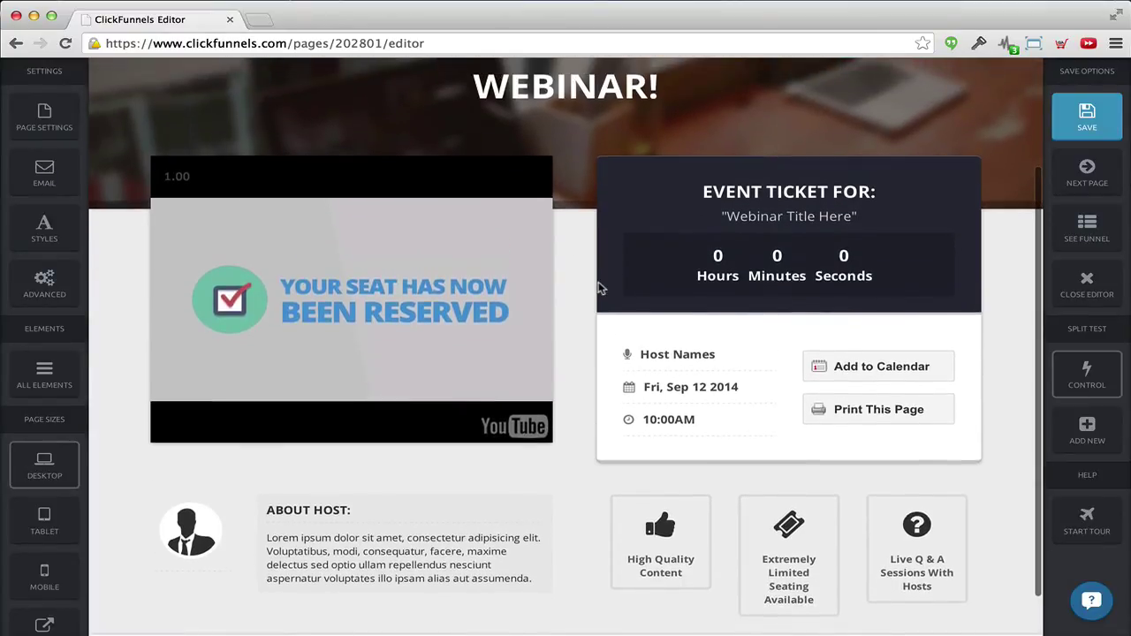
scroll(598, 288, up, 1)
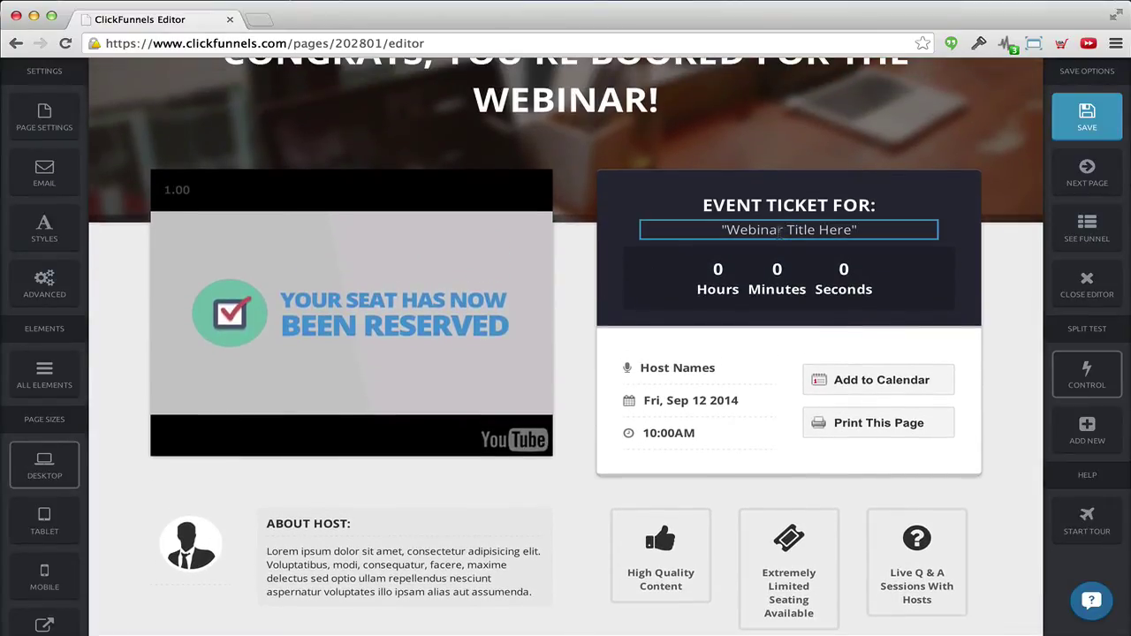
scroll(583, 530, down, 1)
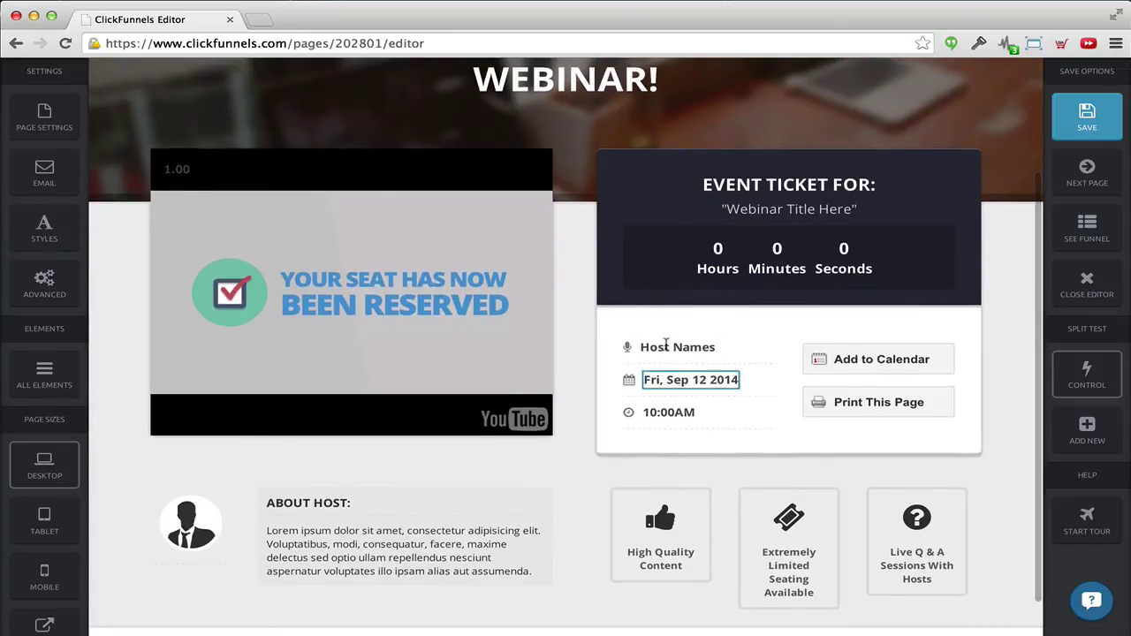
scroll(449, 552, up, 5)
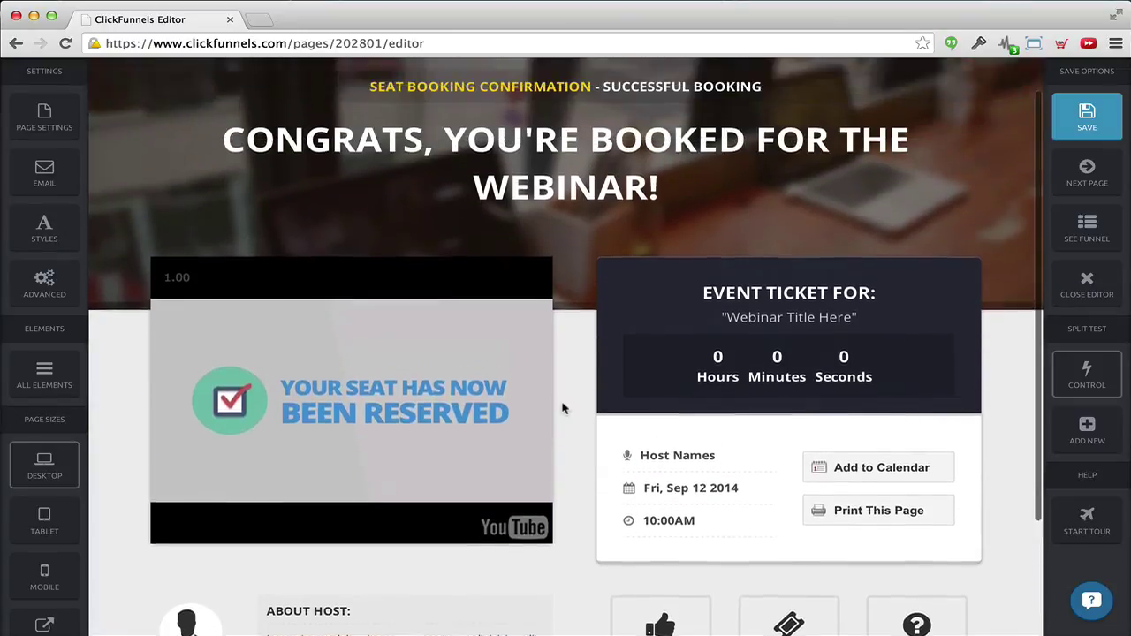
scroll(562, 407, down, 6)
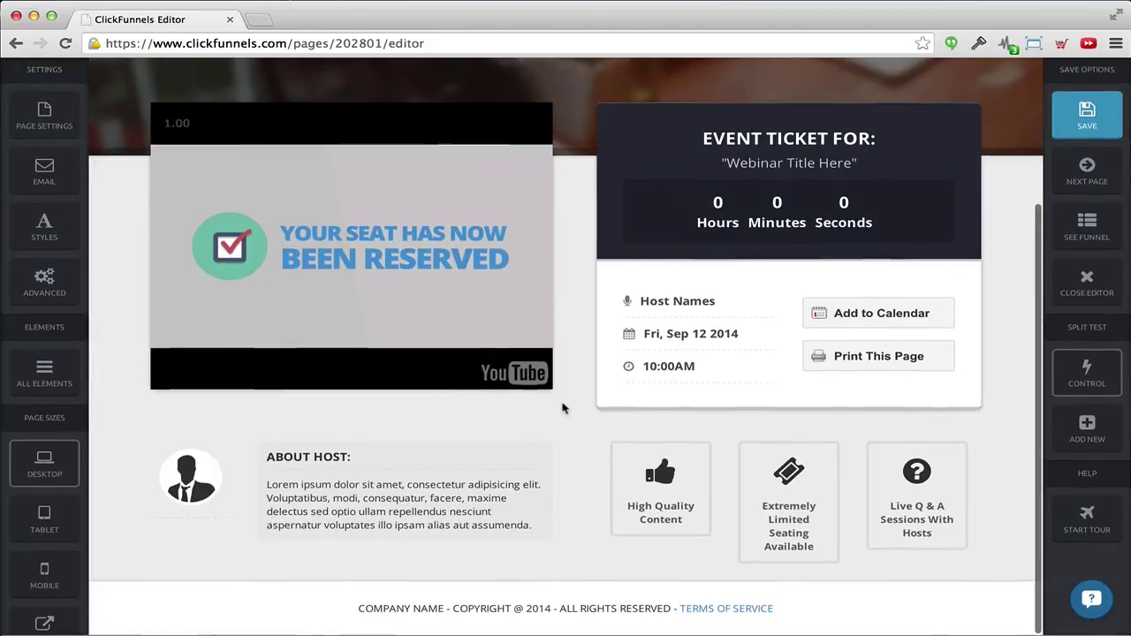
scroll(552, 384, up, 5)
scroll(548, 369, up, 2)
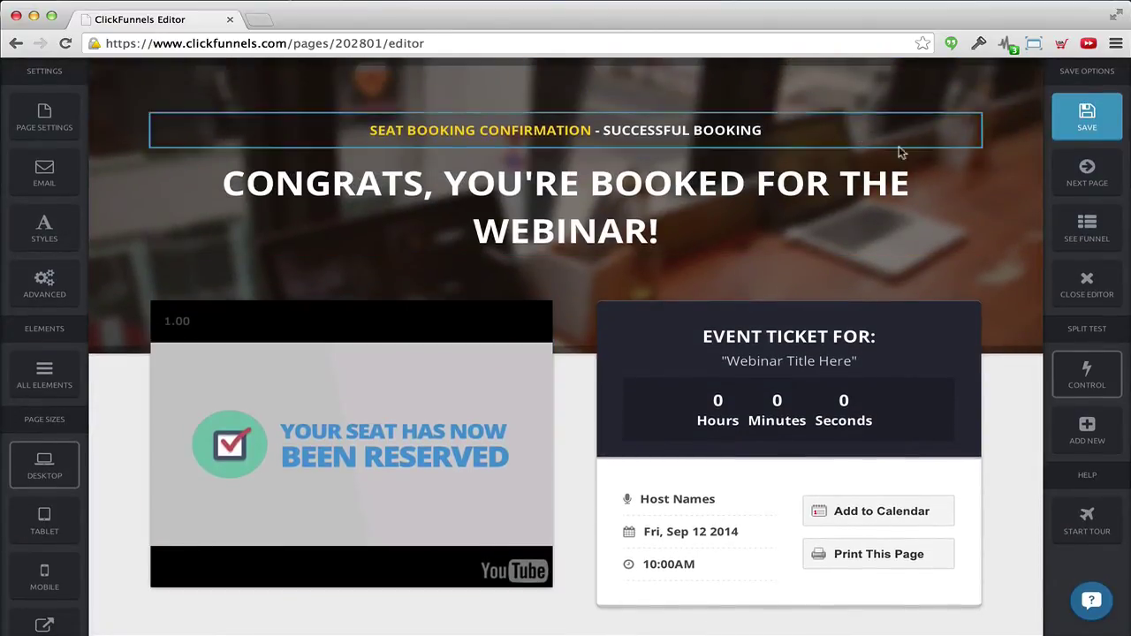
- Close the page editor, return to the Webinar test funnel overview and look over its list of pages
click(1088, 293)
click(811, 238)
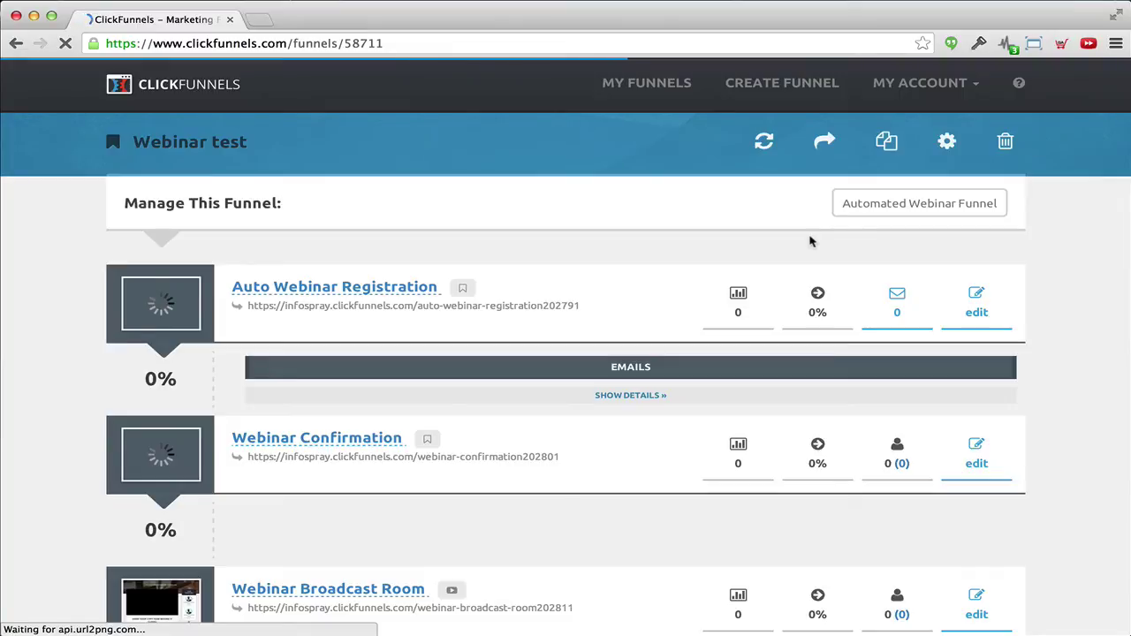
scroll(593, 371, down, 5)
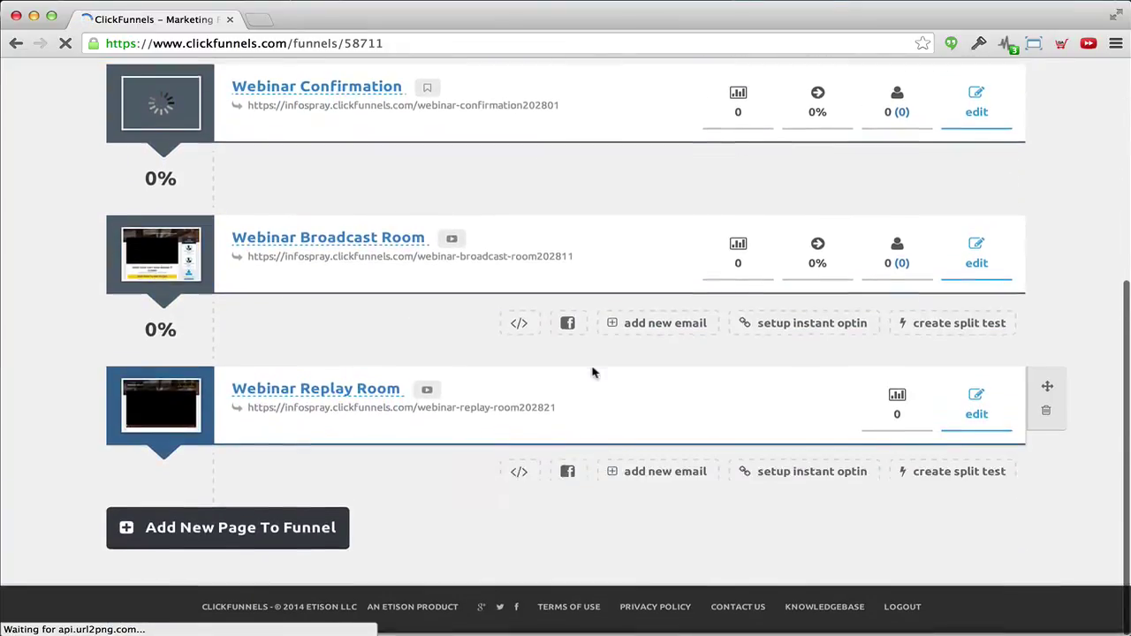
scroll(593, 372, up, 5)
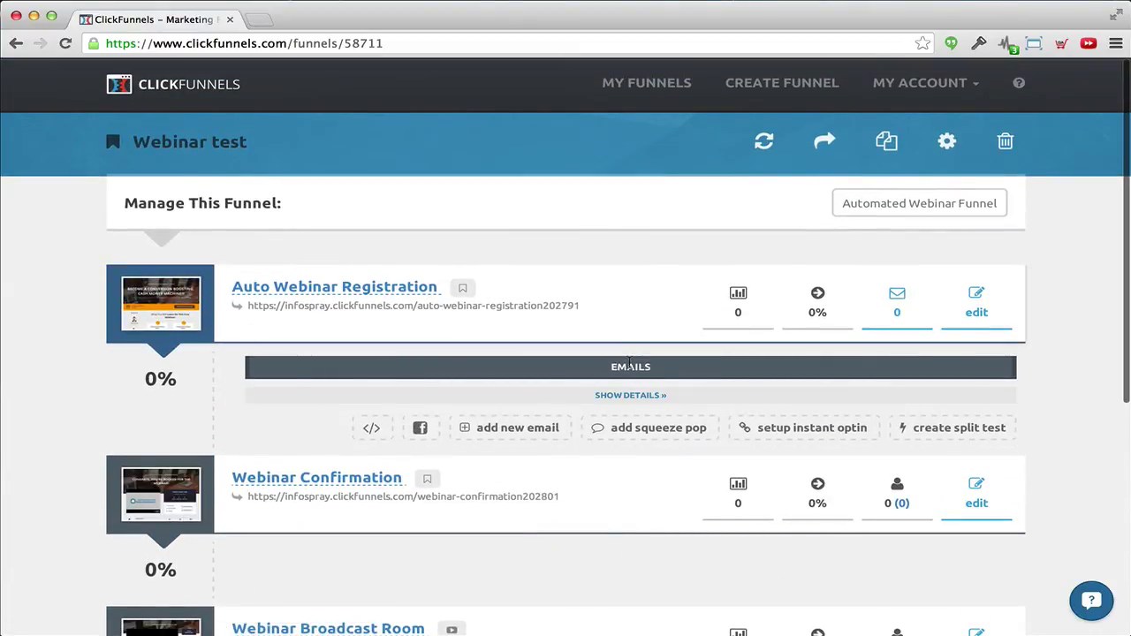
scroll(632, 364, down, 5)
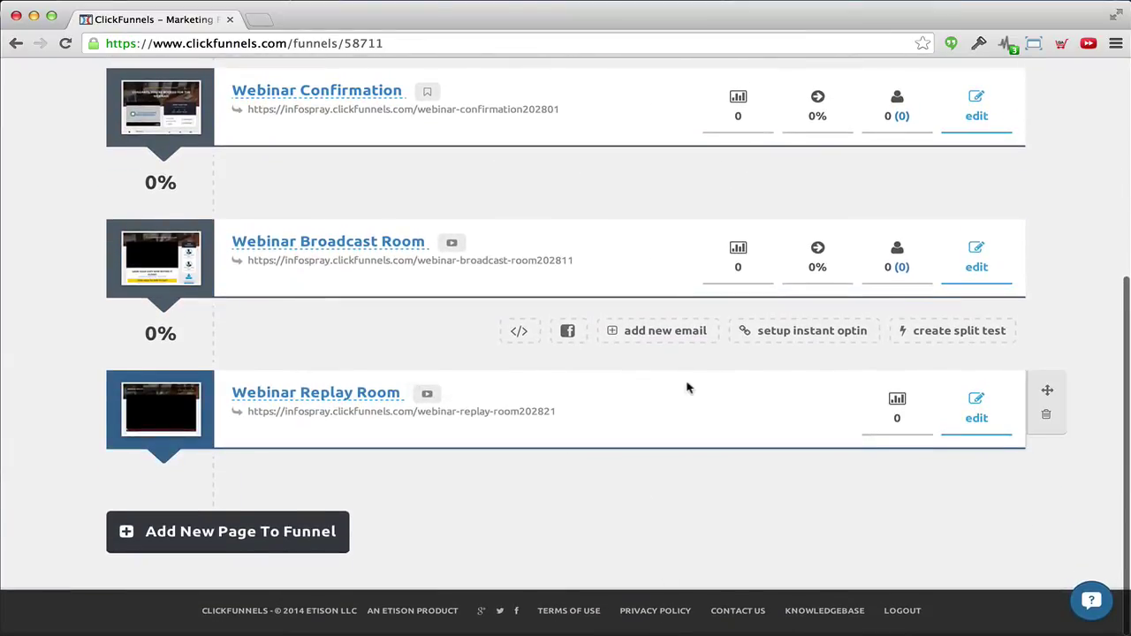
- Expand the Auto Webinar Registration page's email details and examine the follow-up emails grouped by attendee condition
scroll(687, 386, up, 3)
mouse_move(628, 282)
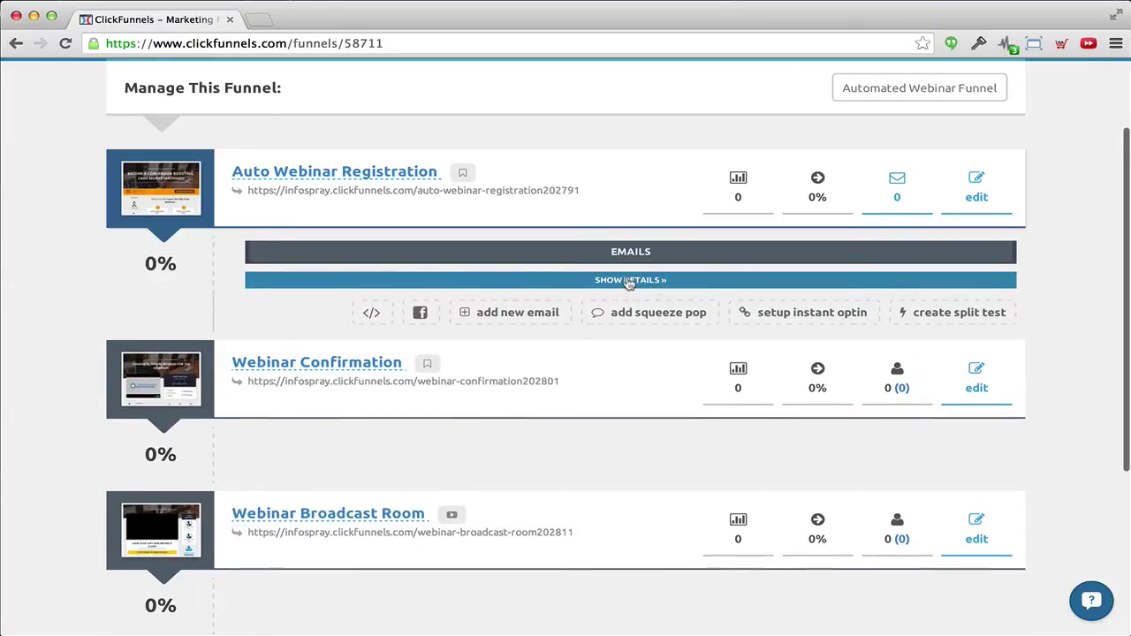
click(628, 281)
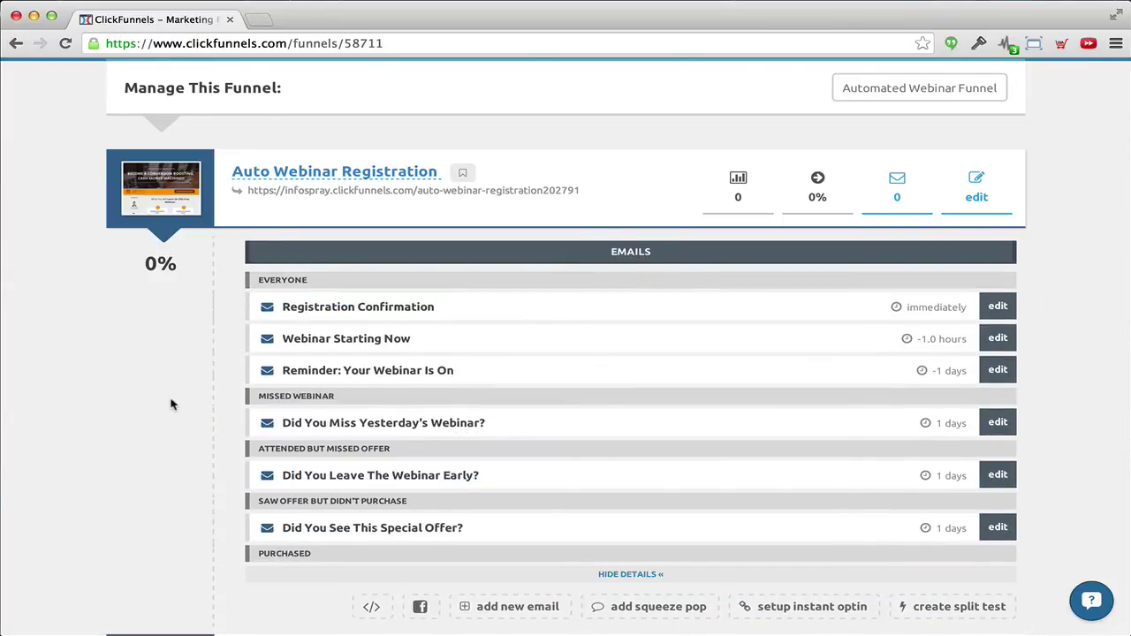
scroll(172, 405, down, 3)
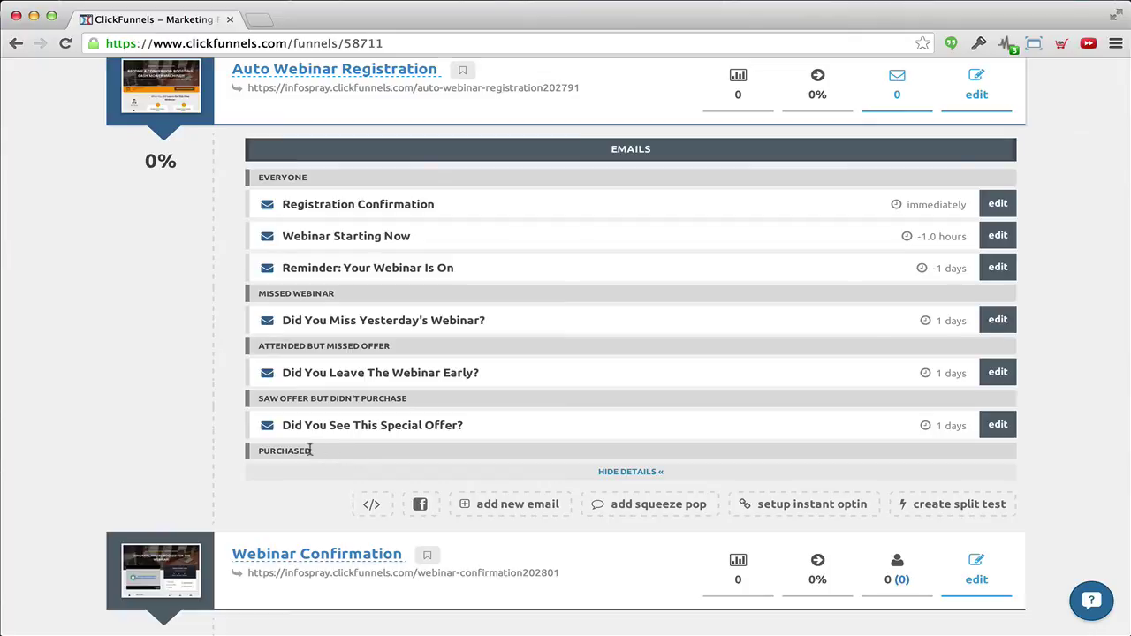
scroll(256, 380, up, 2)
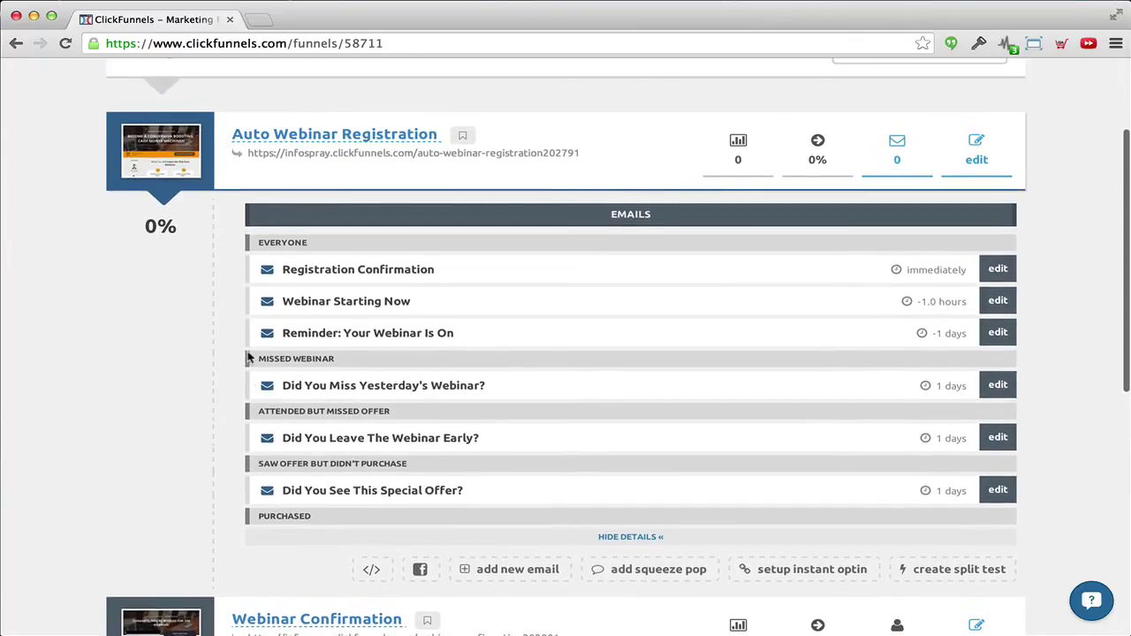
scroll(230, 327, up, 1)
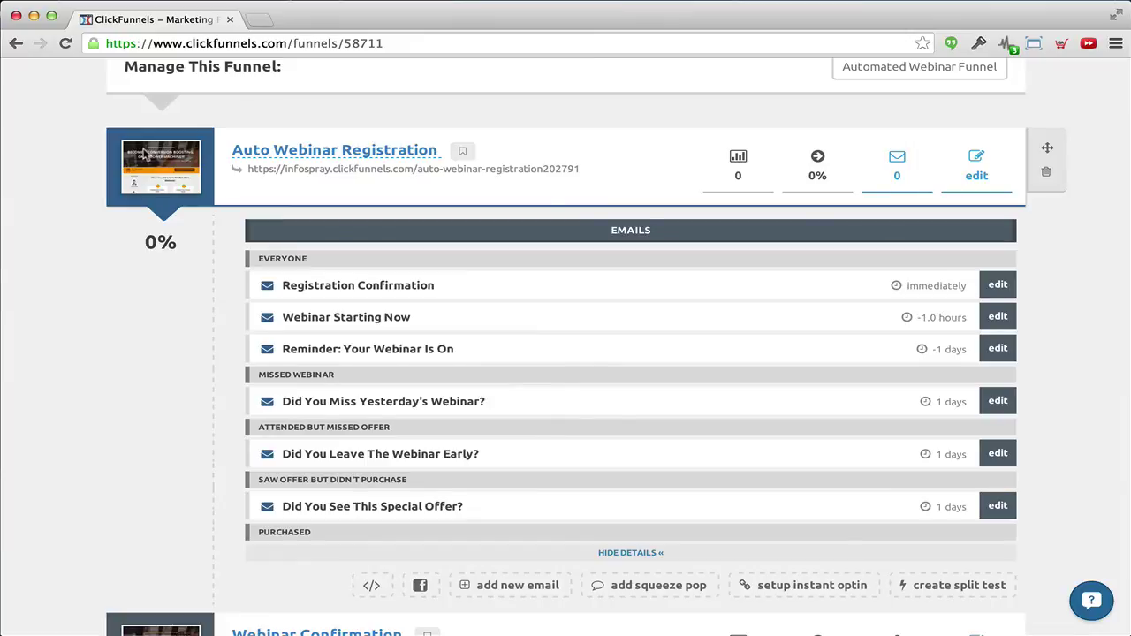
scroll(146, 155, down, 5)
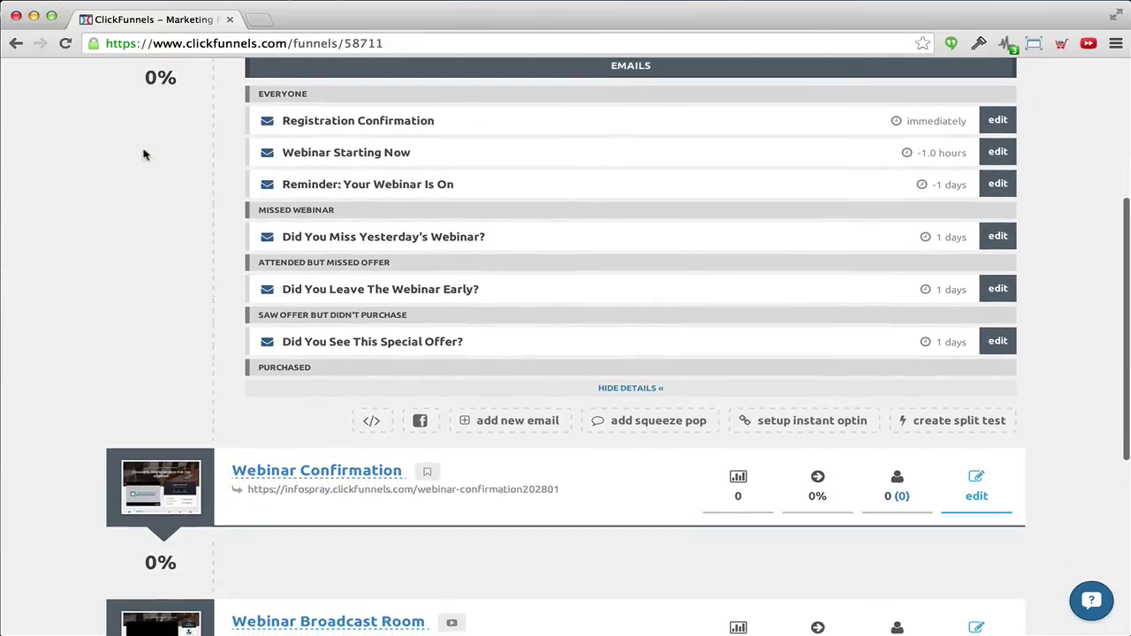
scroll(146, 155, up, 2)
scroll(146, 155, up, 1)
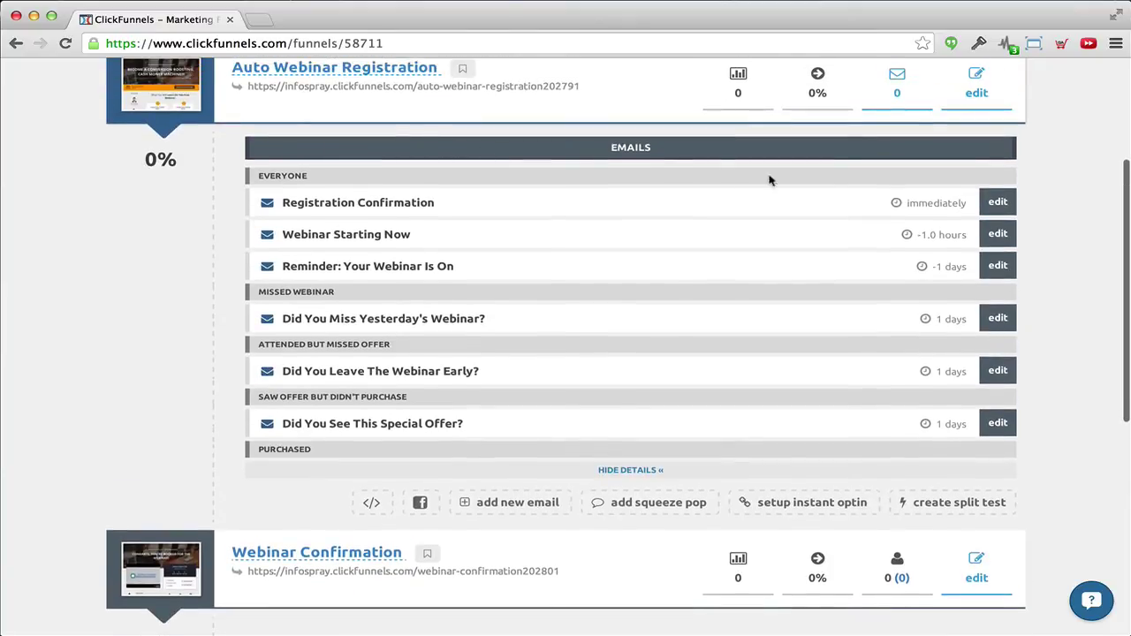
- Open the Registration Confirmation email for editing and read through its HTML body, including the webinar placeholders and footer
click(997, 205)
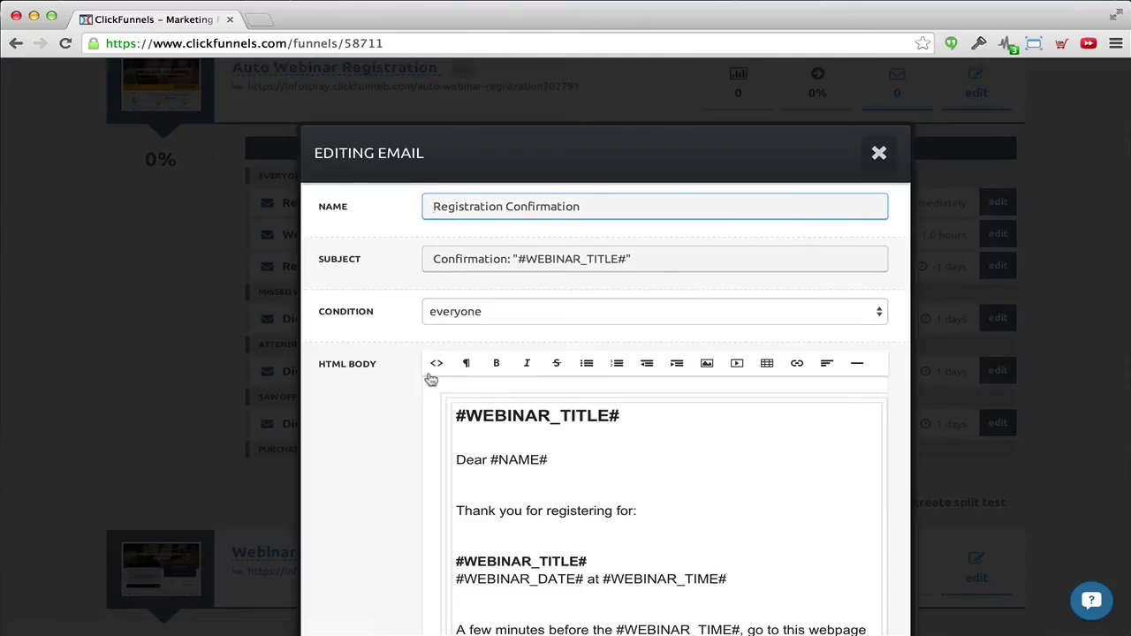
scroll(359, 430, down, 3)
click(558, 371)
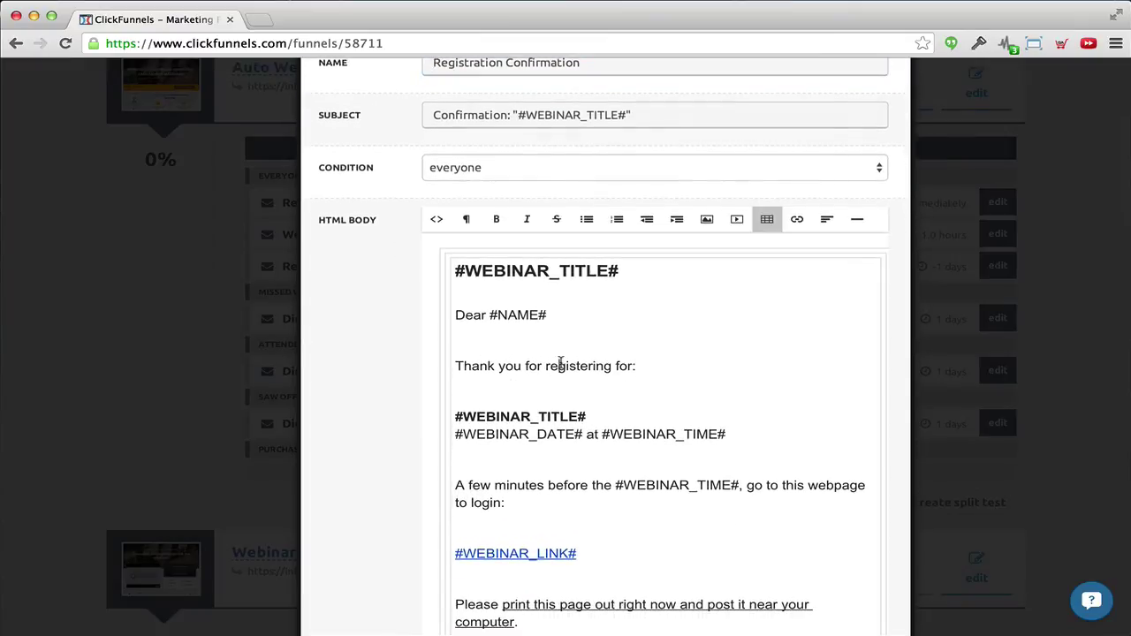
scroll(560, 366, down, 3)
scroll(560, 363, down, 9)
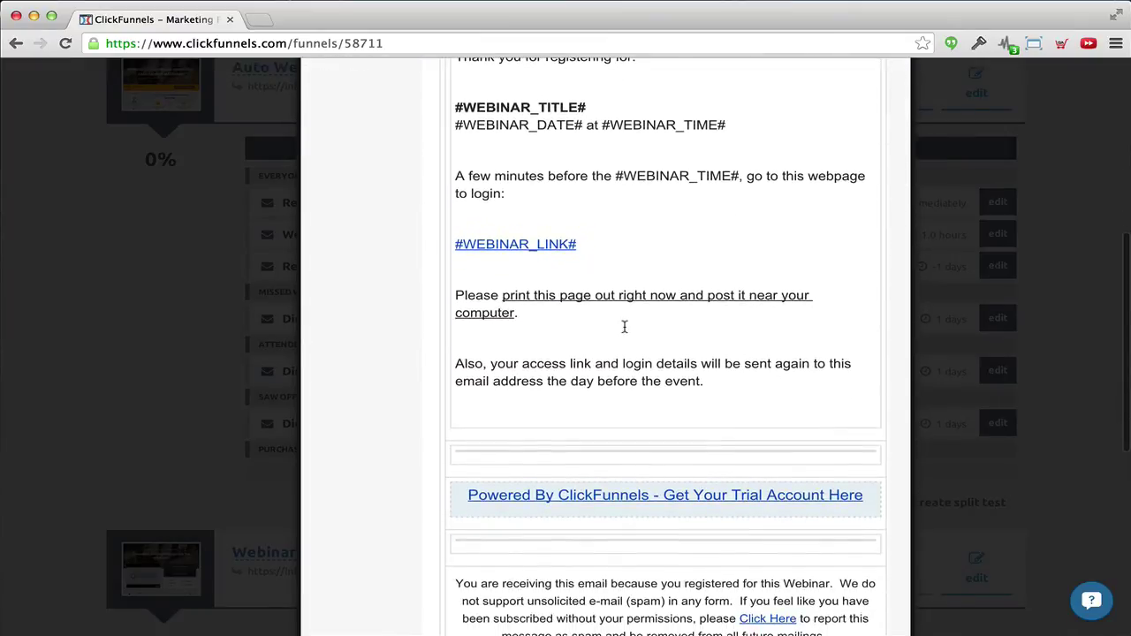
scroll(624, 327, up, 6)
scroll(623, 327, down, 3)
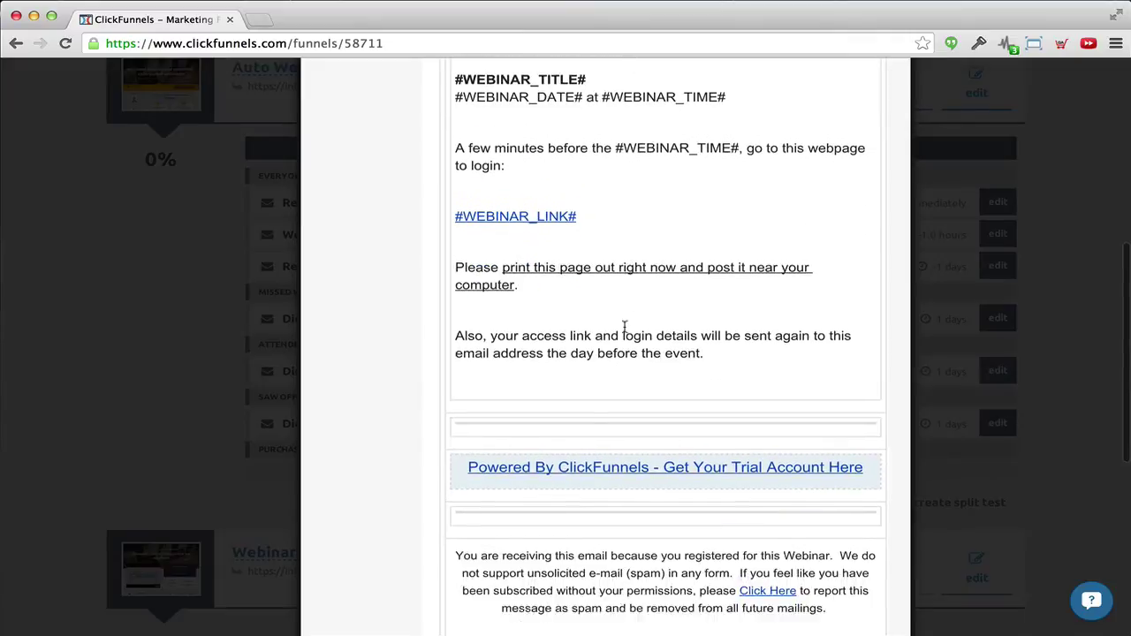
scroll(624, 327, up, 3)
scroll(583, 283, up, 2)
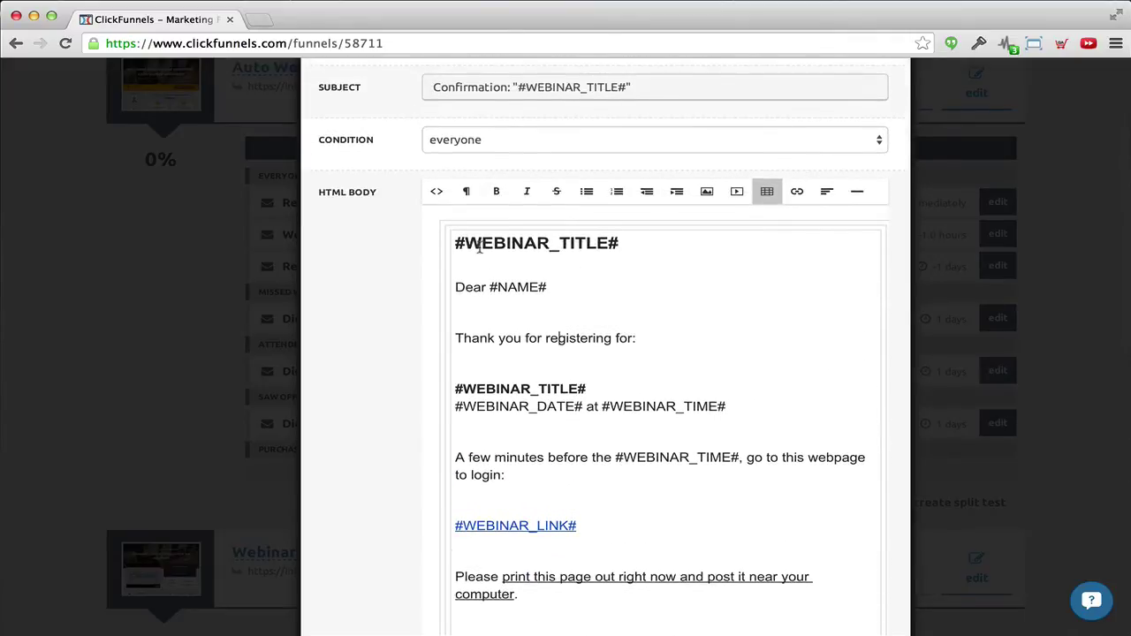
scroll(570, 301, down, 2)
scroll(563, 327, down, 8)
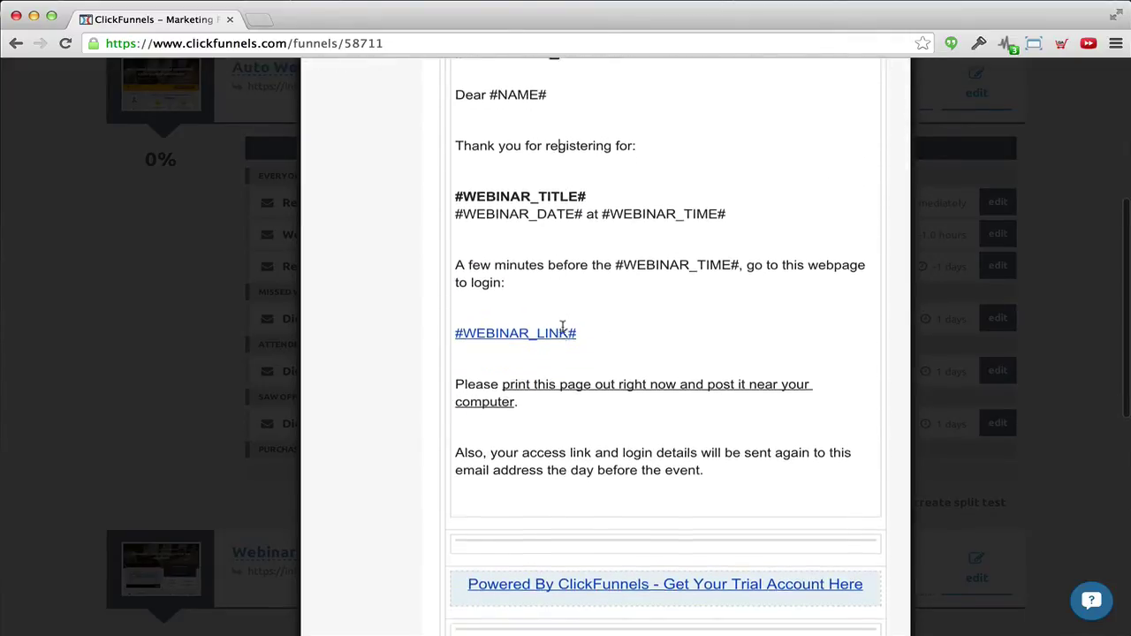
scroll(643, 502, down, 3)
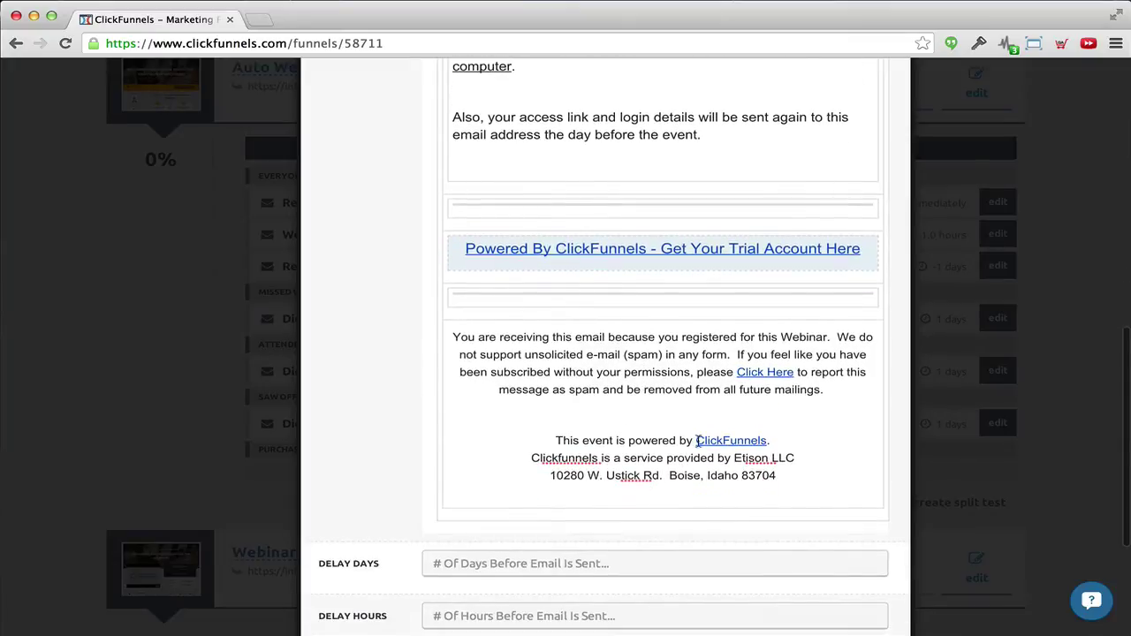
scroll(803, 465, down, 1)
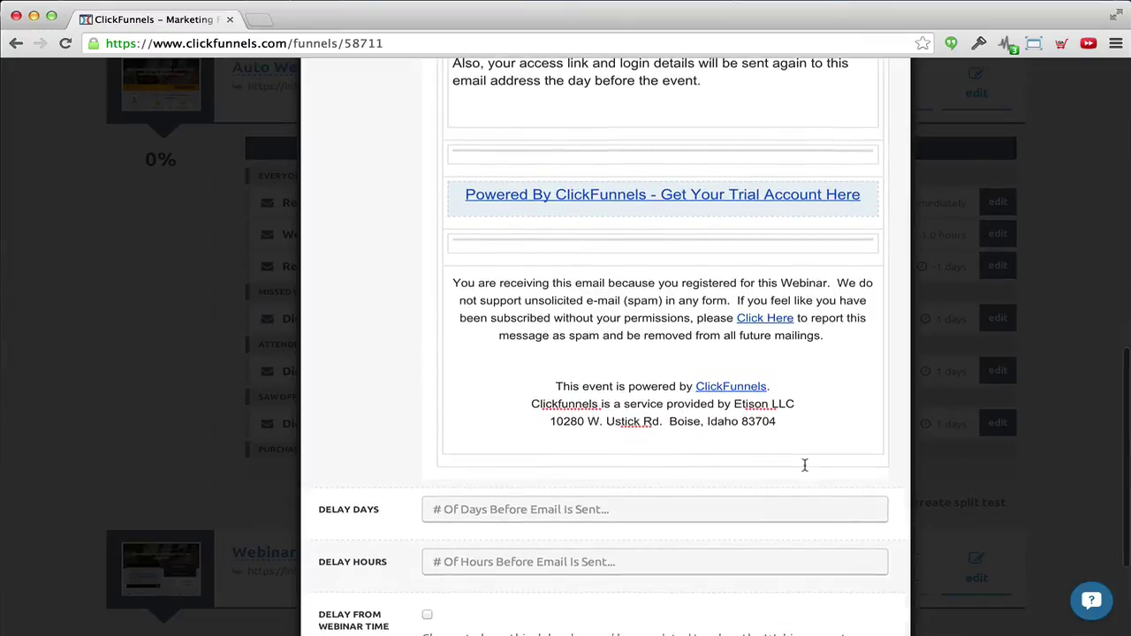
scroll(803, 464, up, 12)
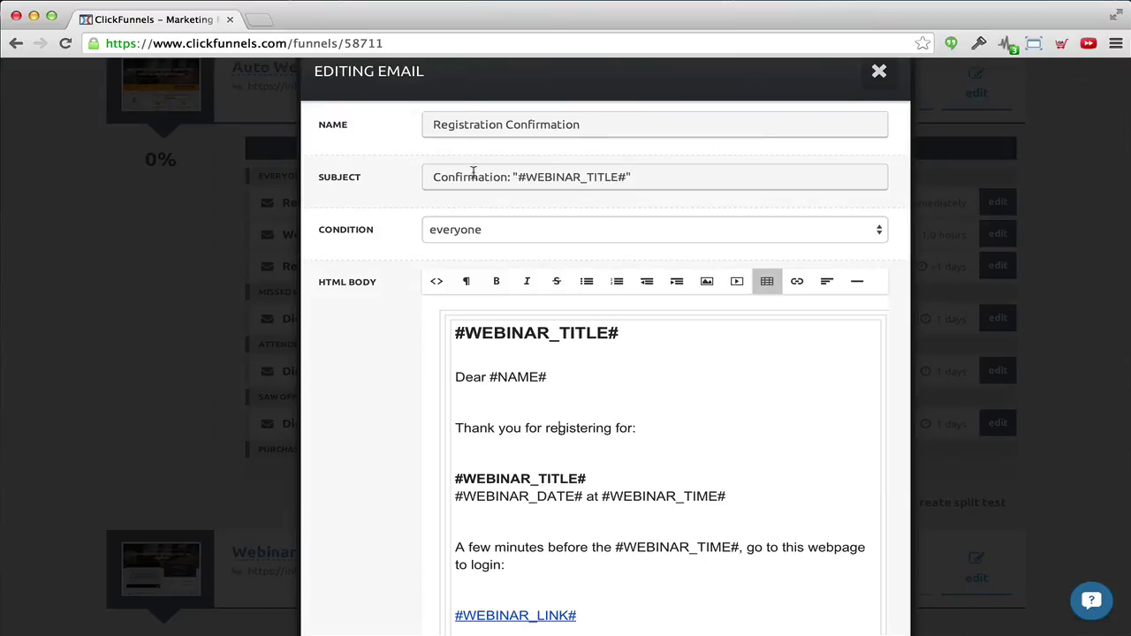
- Check the Registration Confirmation email's subject, condition choices and delay settings, and close the email without updating it
click(502, 177)
click(507, 230)
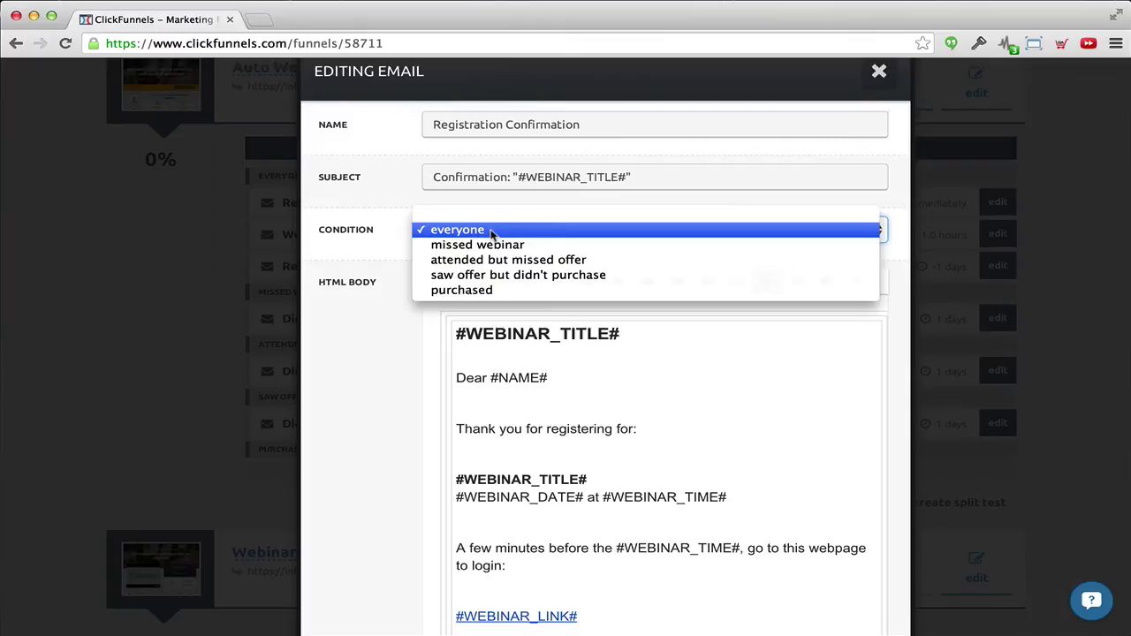
click(371, 231)
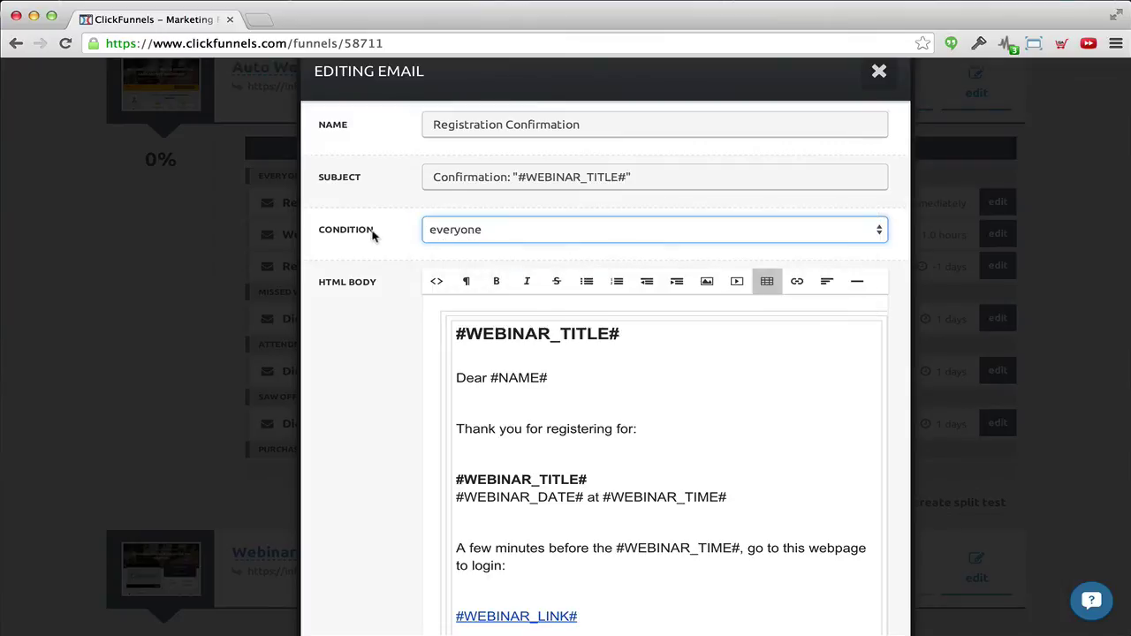
scroll(372, 234, down, 6)
scroll(372, 235, down, 5)
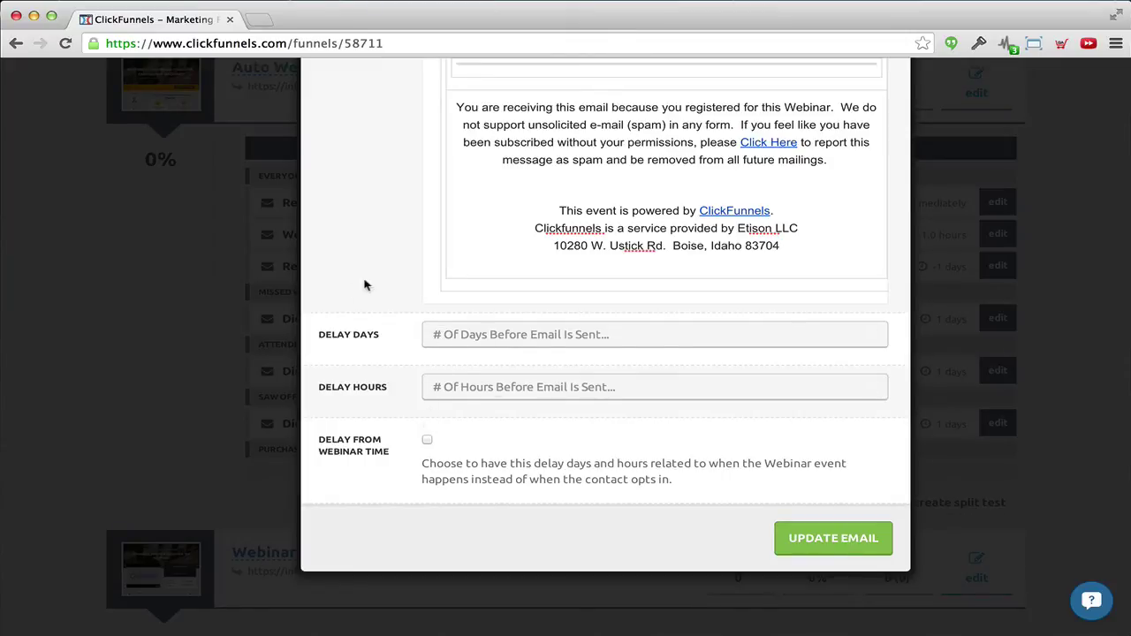
scroll(365, 284, up, 10)
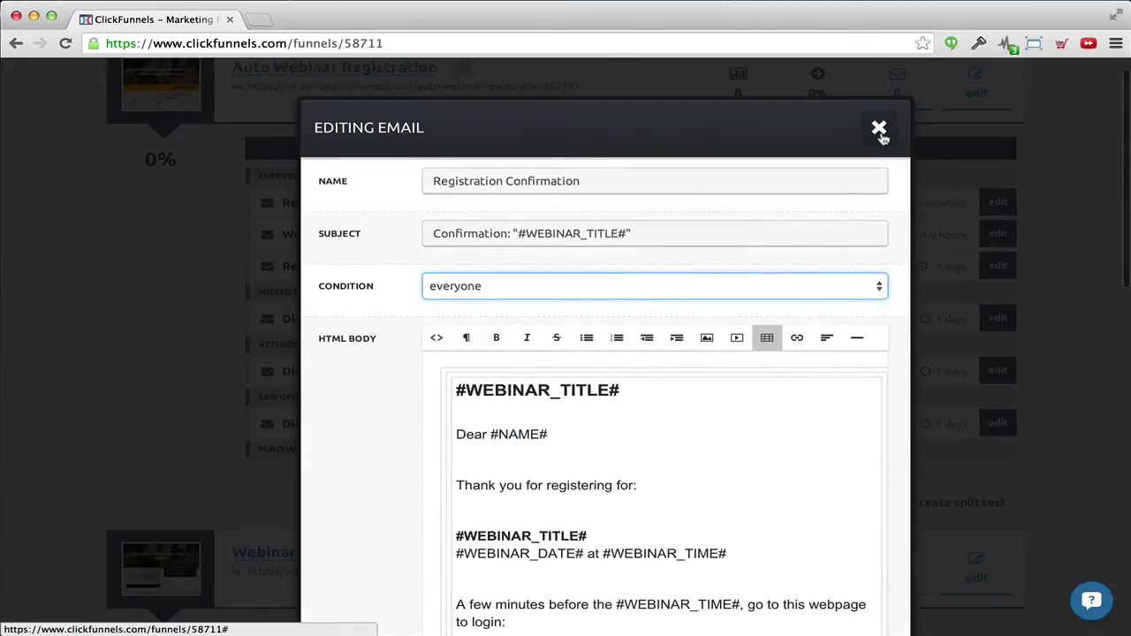
click(879, 129)
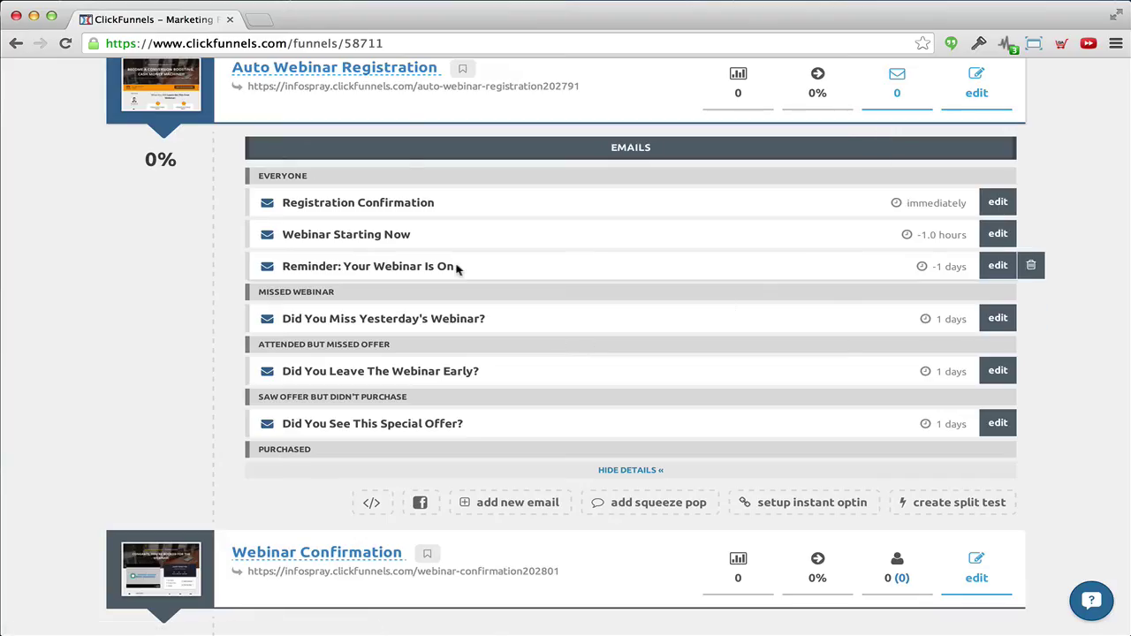
- Collapse the Auto Webinar Registration page's email details and look over the funnel's page sequence
scroll(125, 261, up, 3)
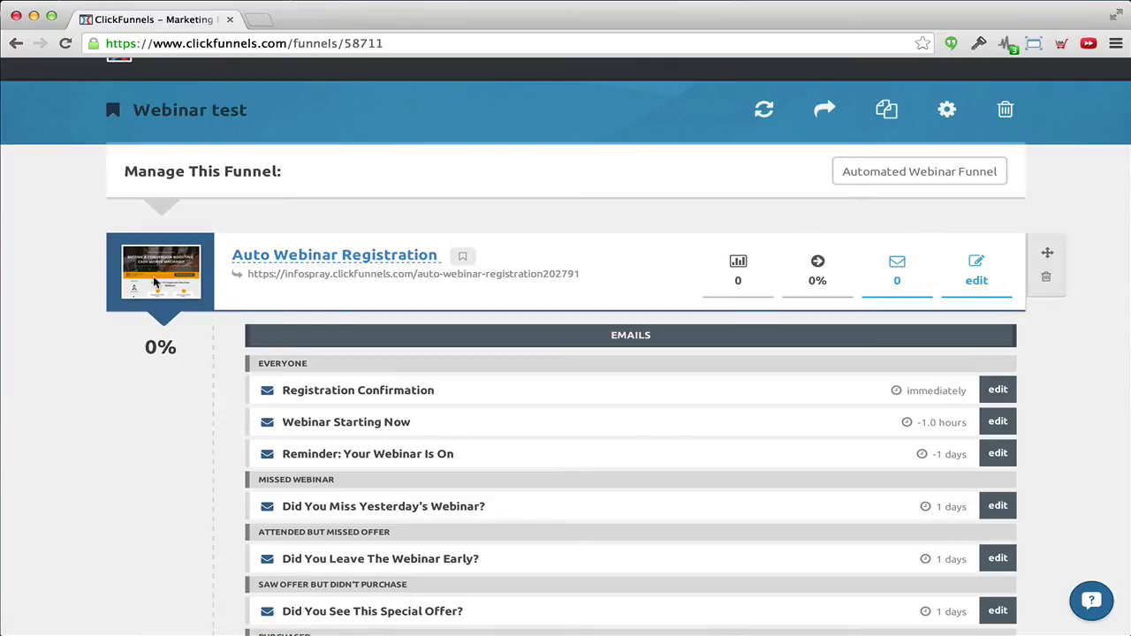
scroll(310, 354, down, 1)
click(538, 328)
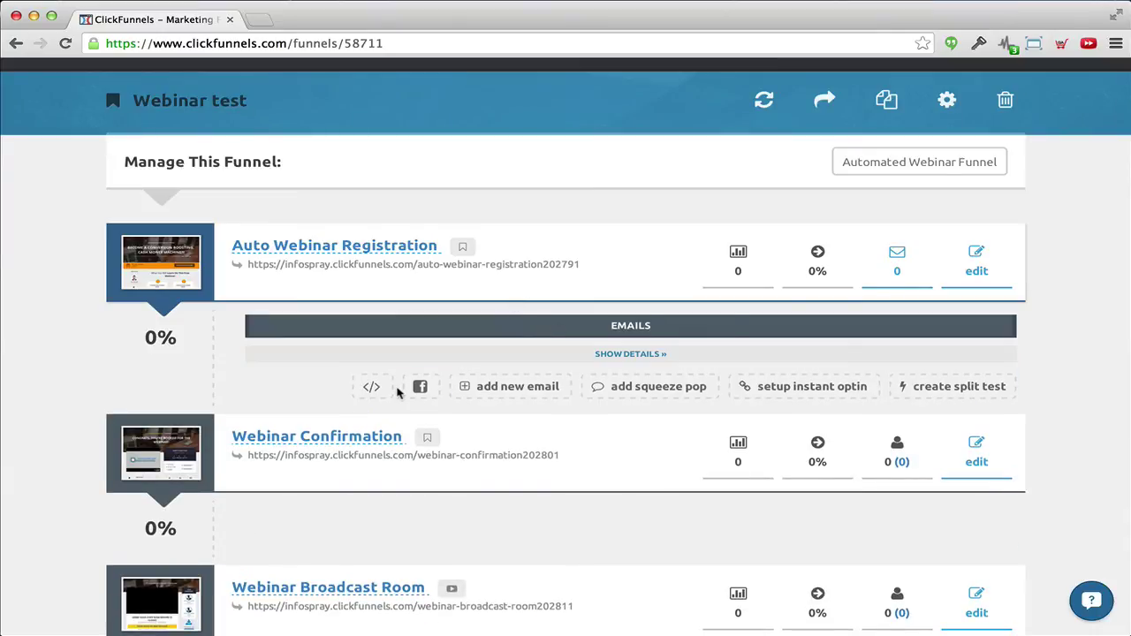
scroll(291, 411, down, 3)
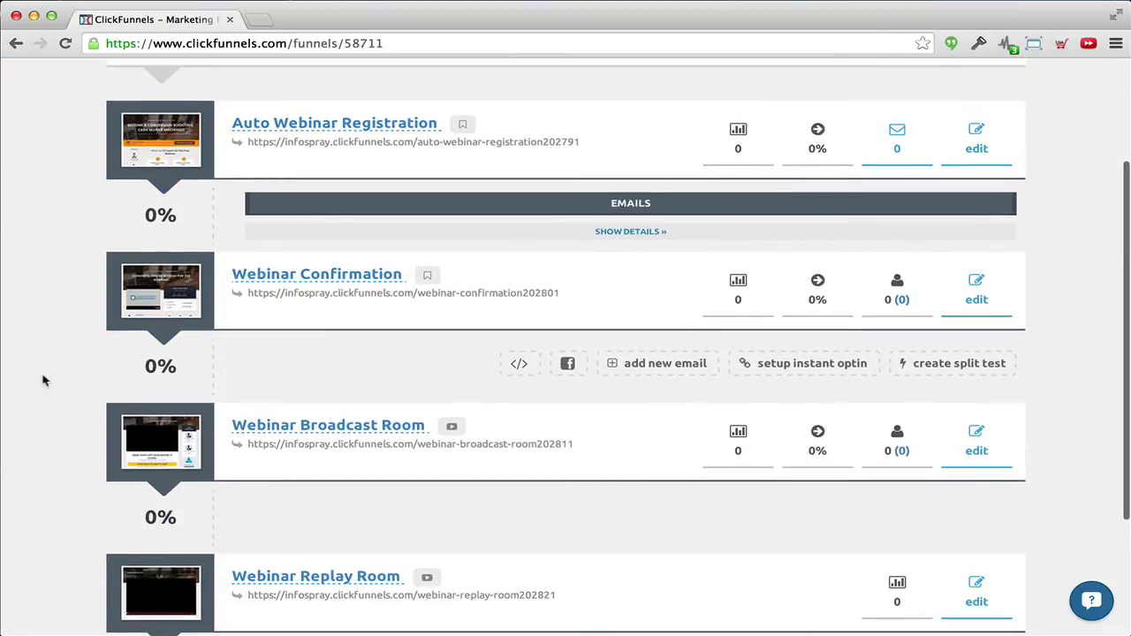
scroll(42, 380, up, 2)
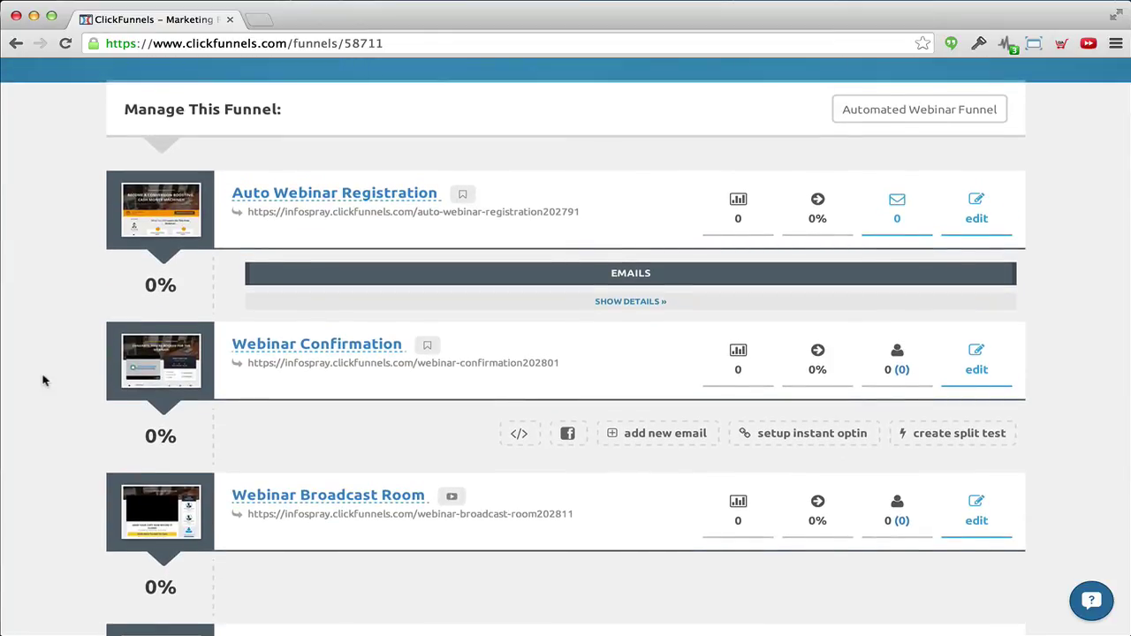
- Look over the funnel's pages and highlight the Auto Webinar Registration page's link
scroll(42, 380, down, 5)
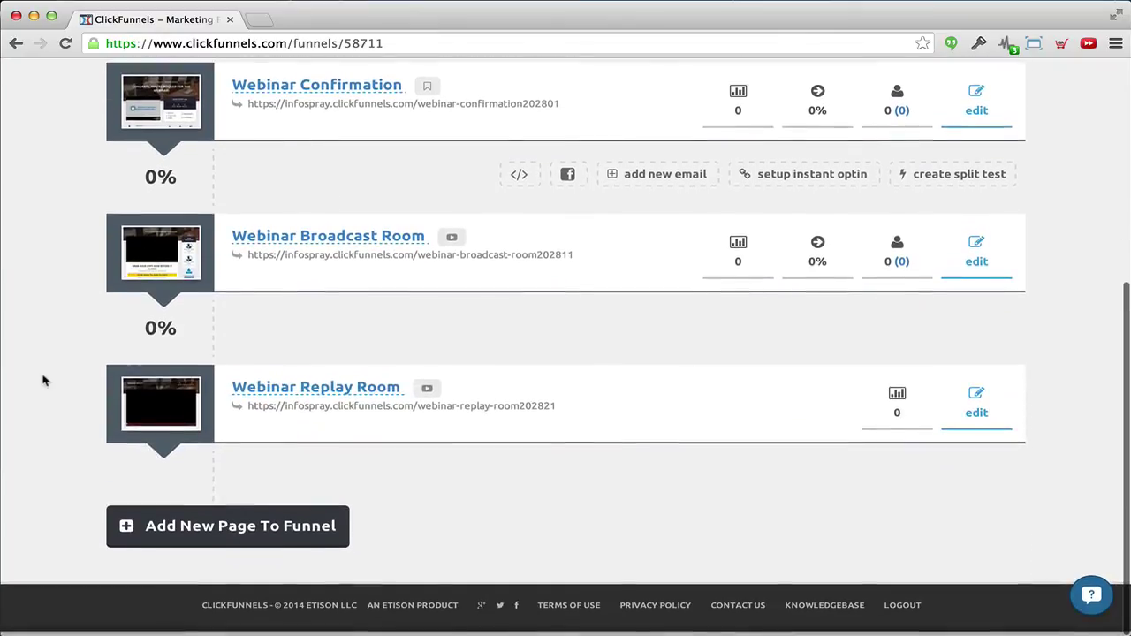
scroll(43, 380, up, 6)
scroll(43, 380, up, 1)
scroll(42, 380, down, 2)
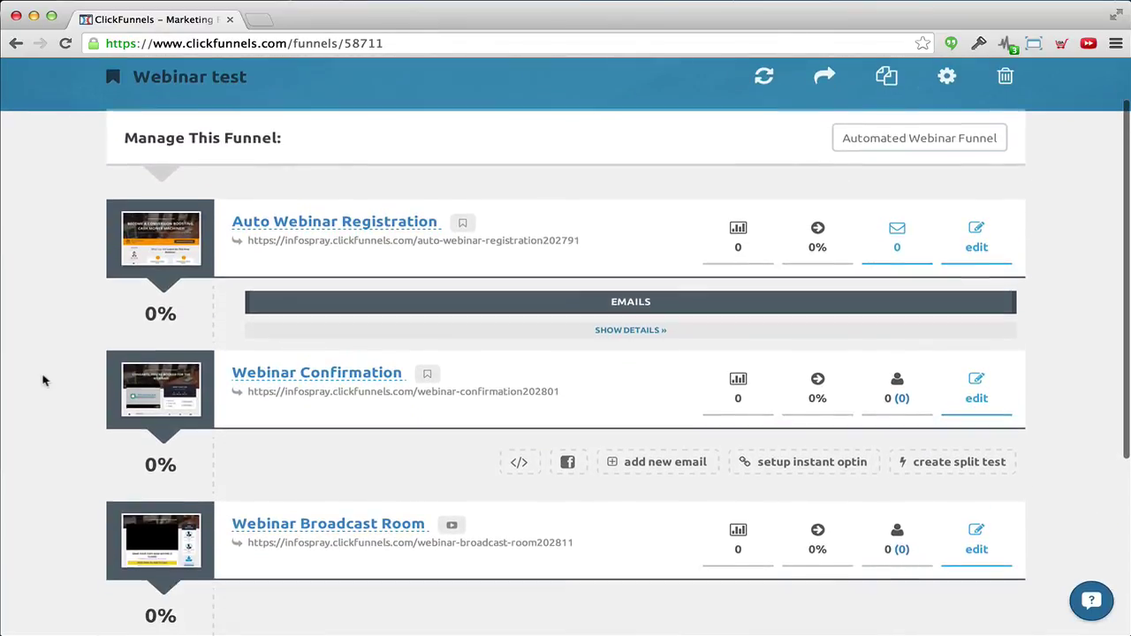
mouse_move(161, 262)
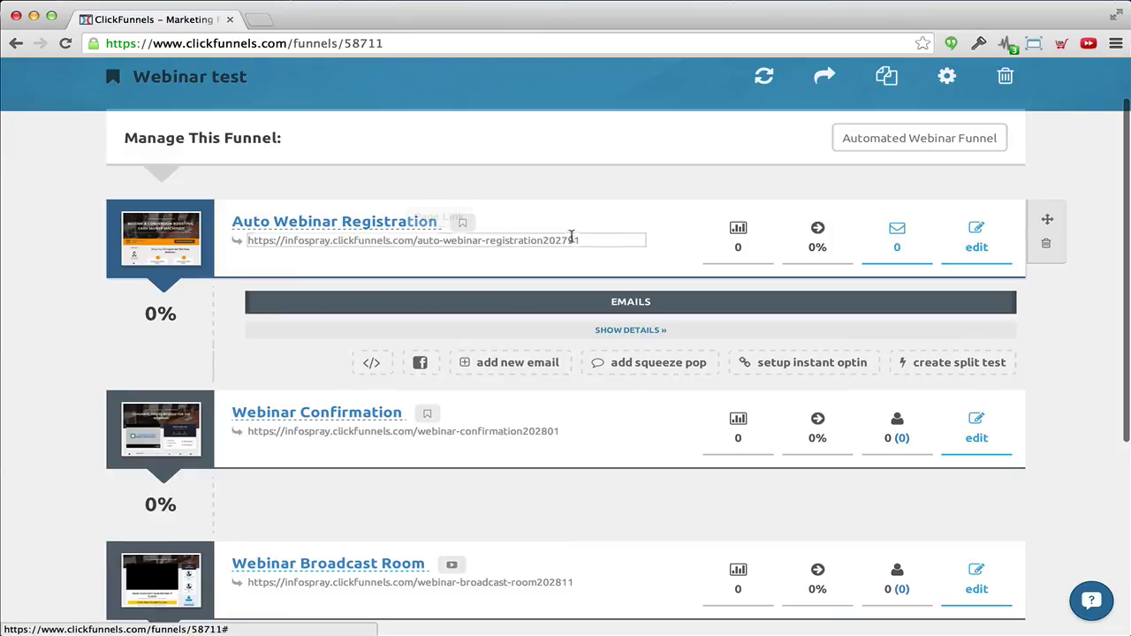
drag(594, 241, 247, 241)
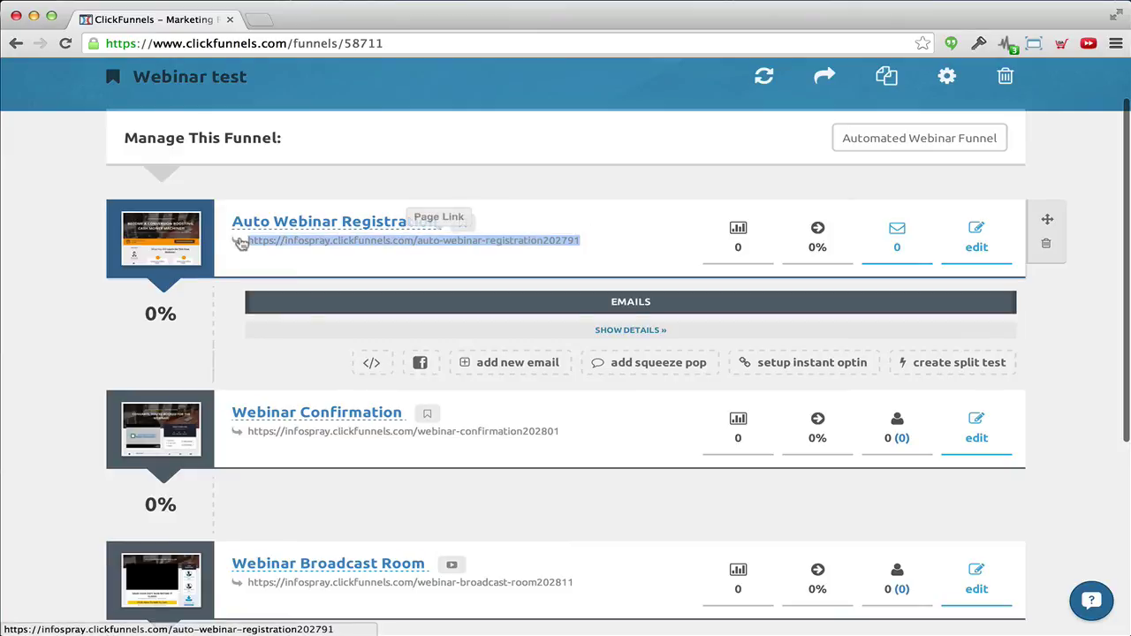
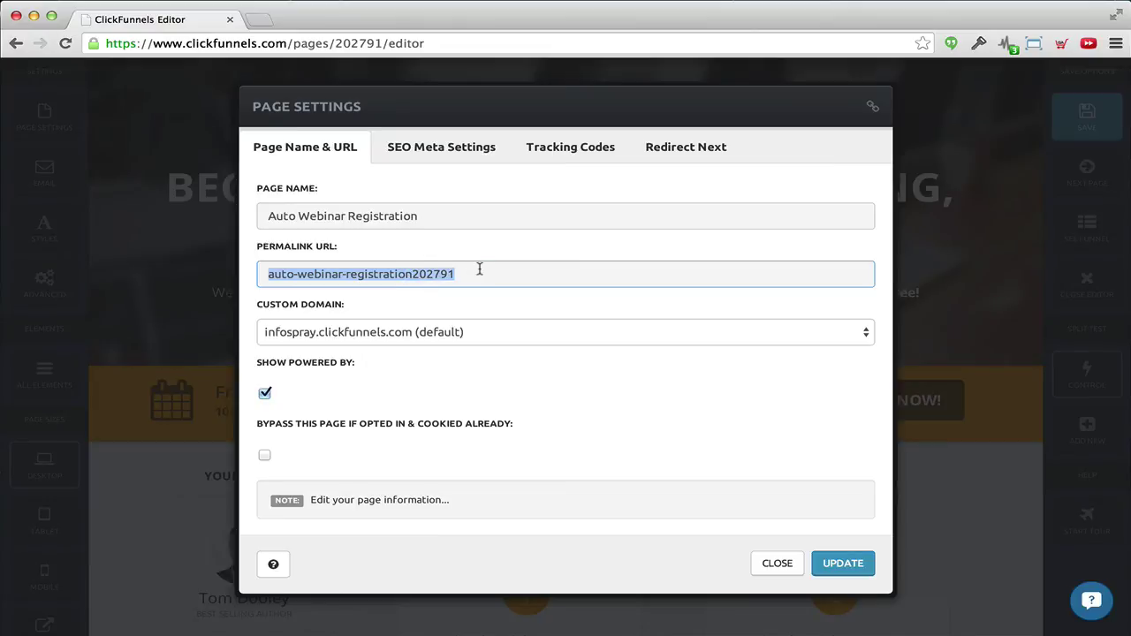
- Set the Auto Webinar Registration page's permalink to registration and its custom domain to the webinar subdomain
text(registration)
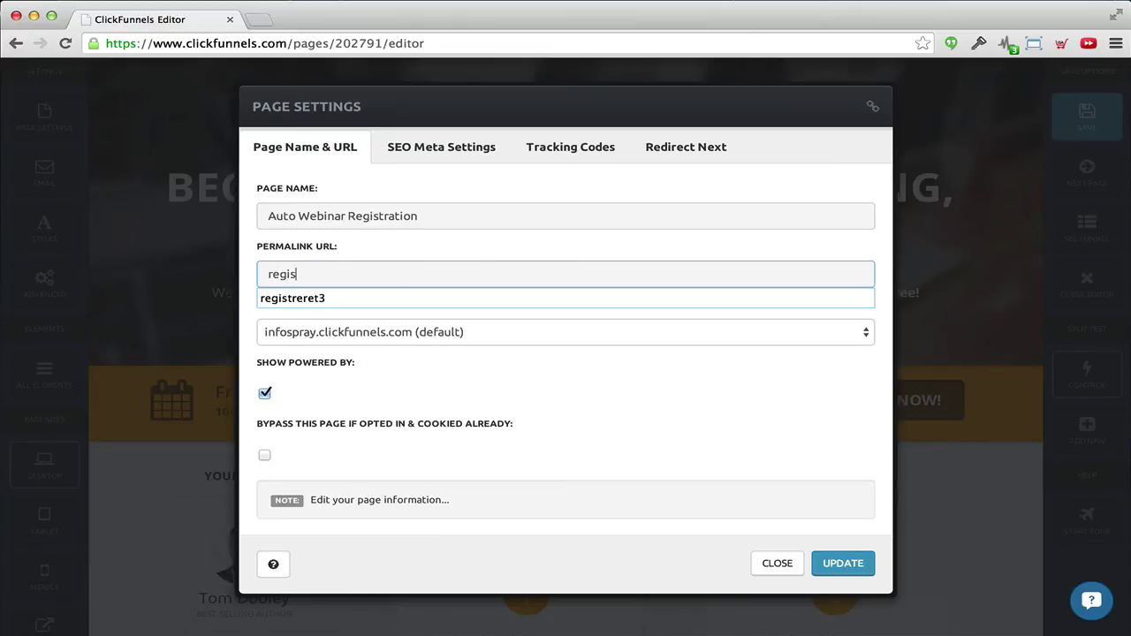
click(480, 336)
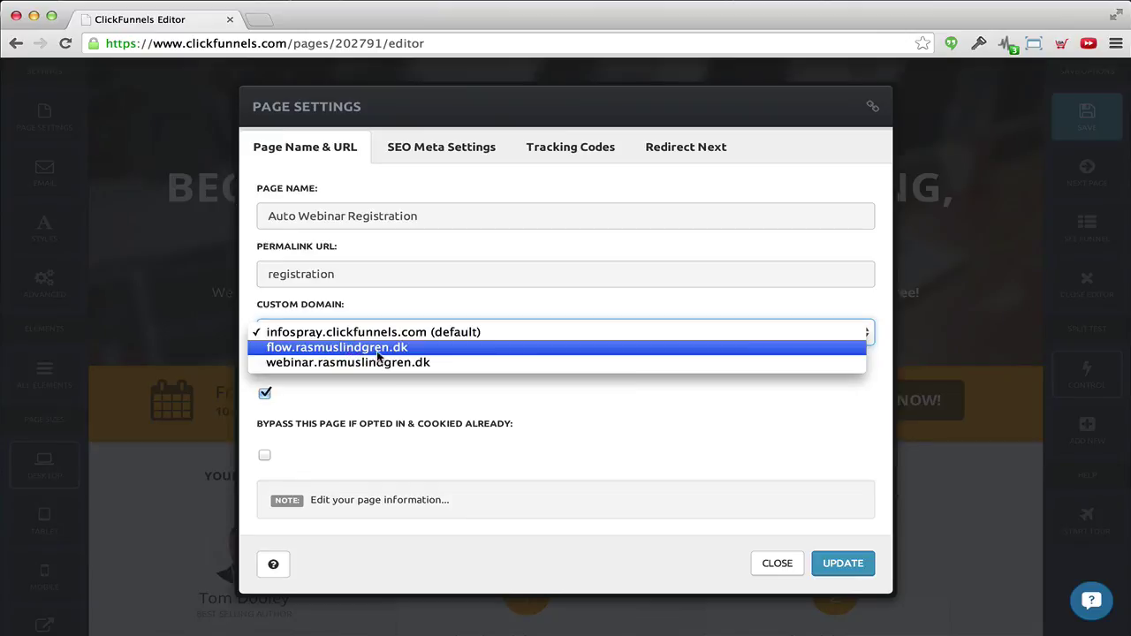
click(402, 363)
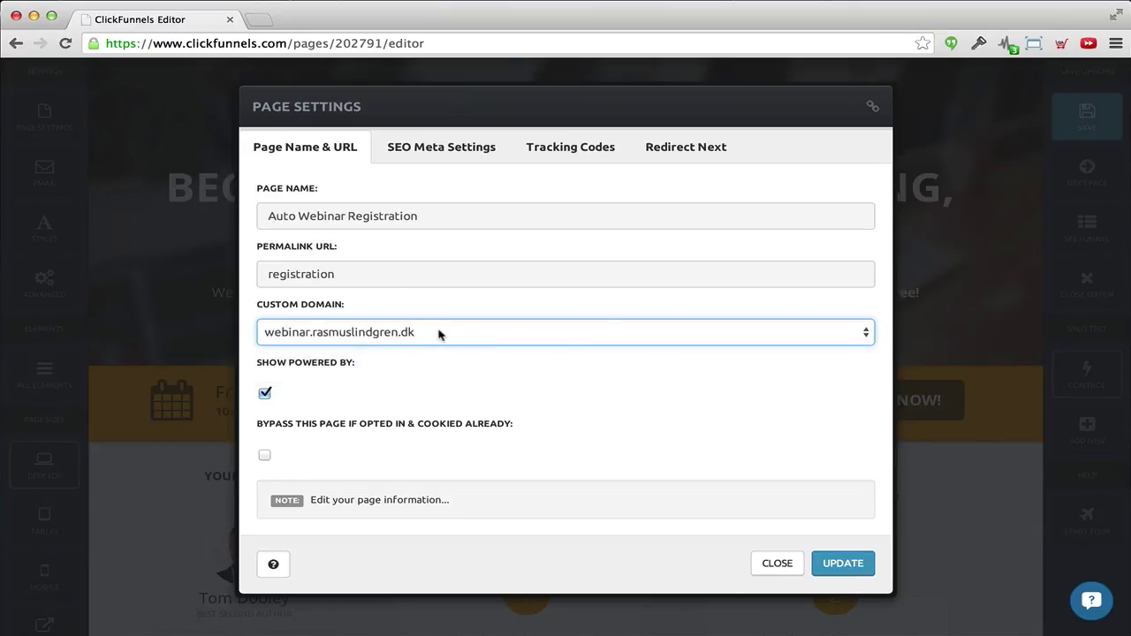
- Review the custom domains available for the registration page, keeping the webinar subdomain selected
click(434, 333)
click(535, 258)
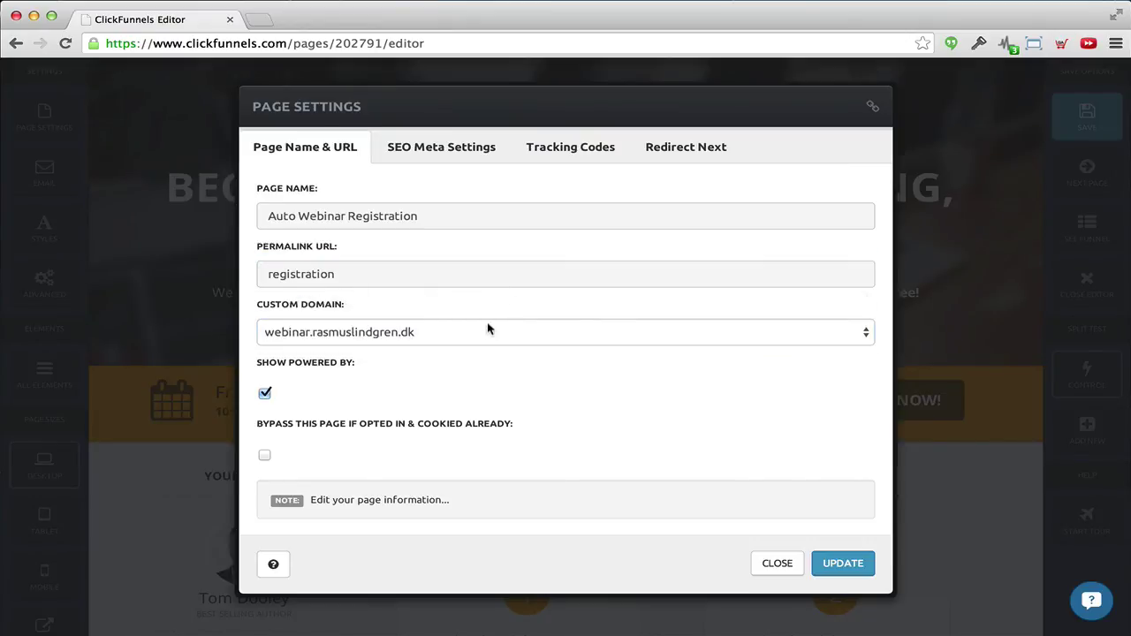
click(463, 334)
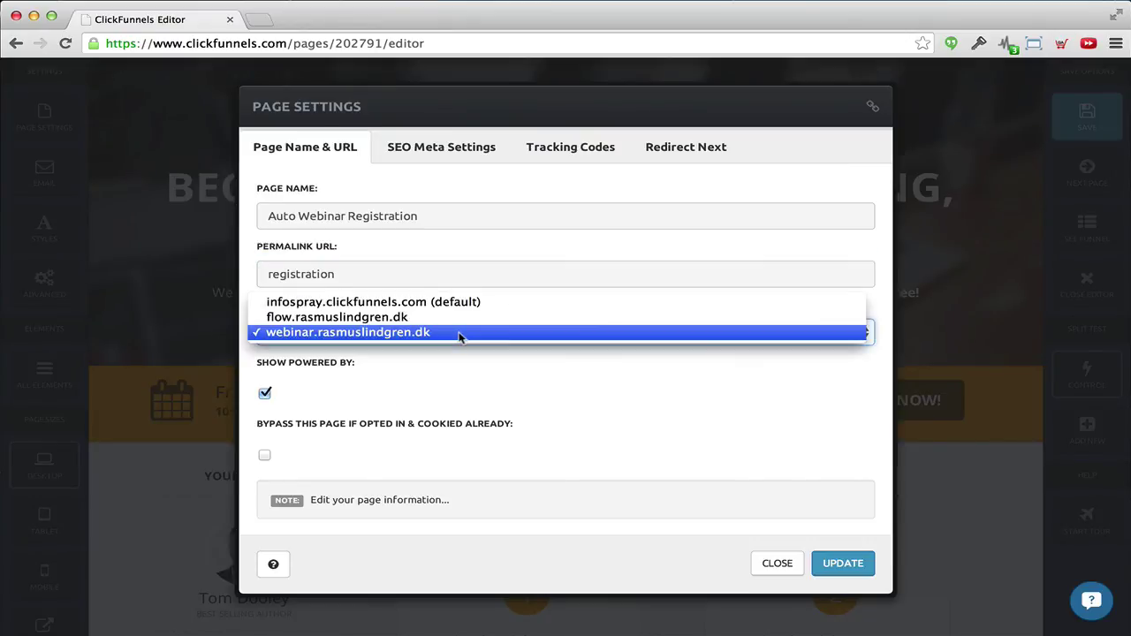
click(516, 254)
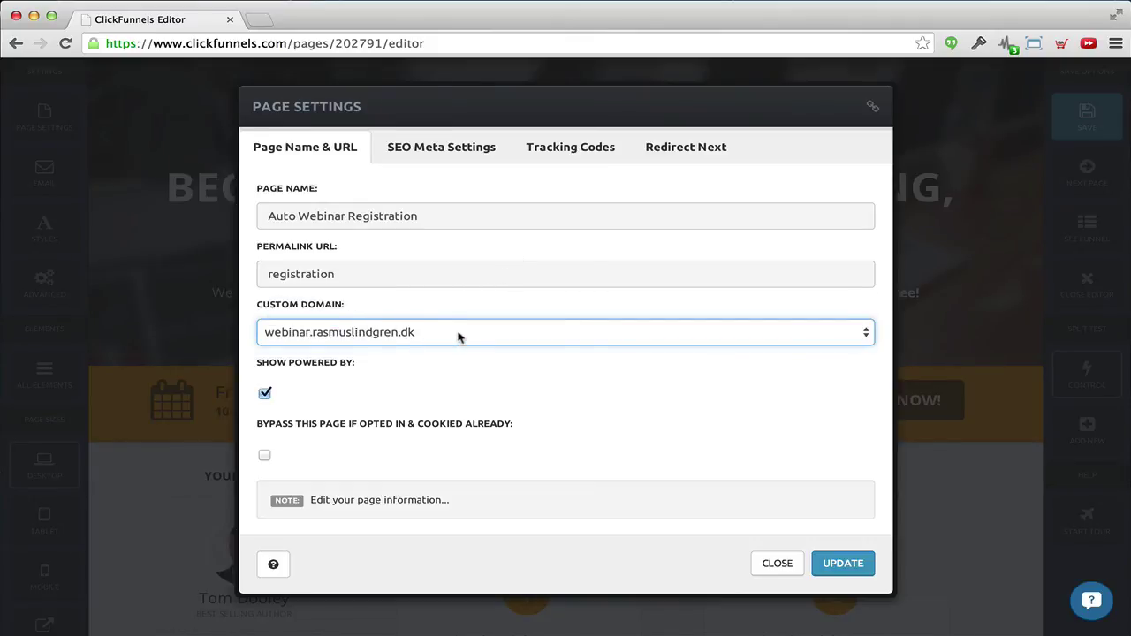
click(358, 332)
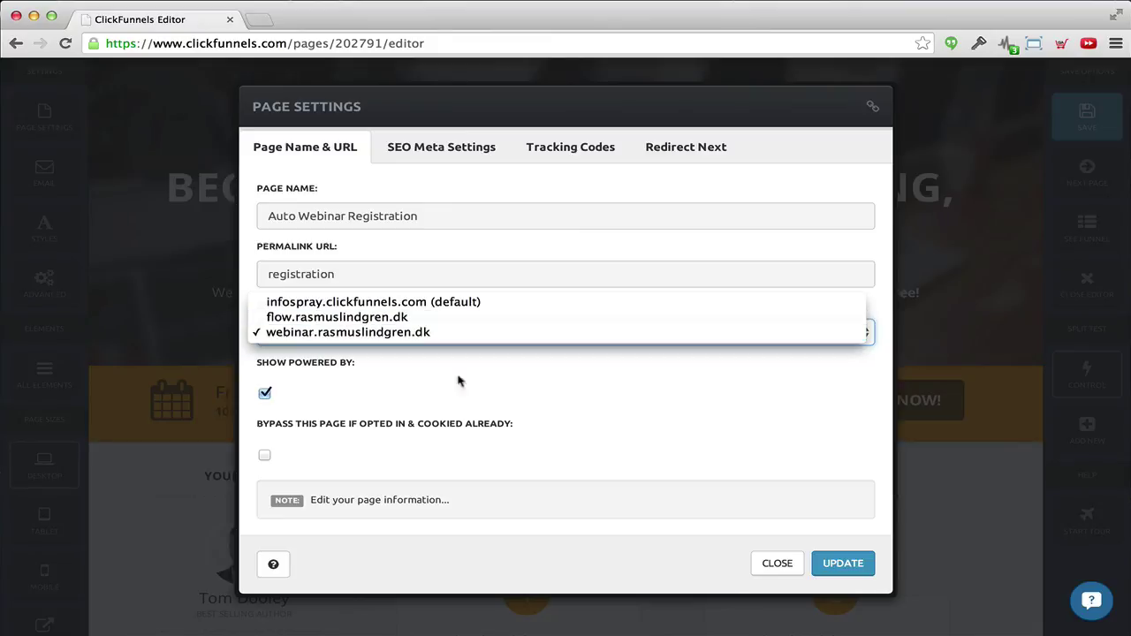
click(503, 386)
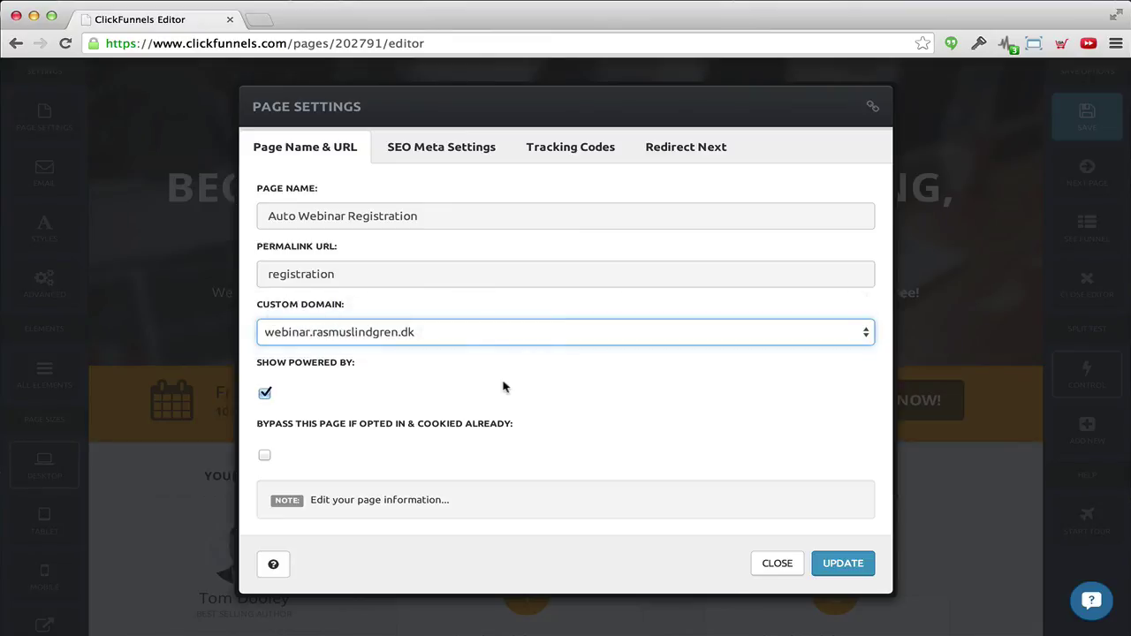
- Switch the registration page's custom domain to the flow subdomain, then update the page settings and close the editor with all changes saved
click(364, 331)
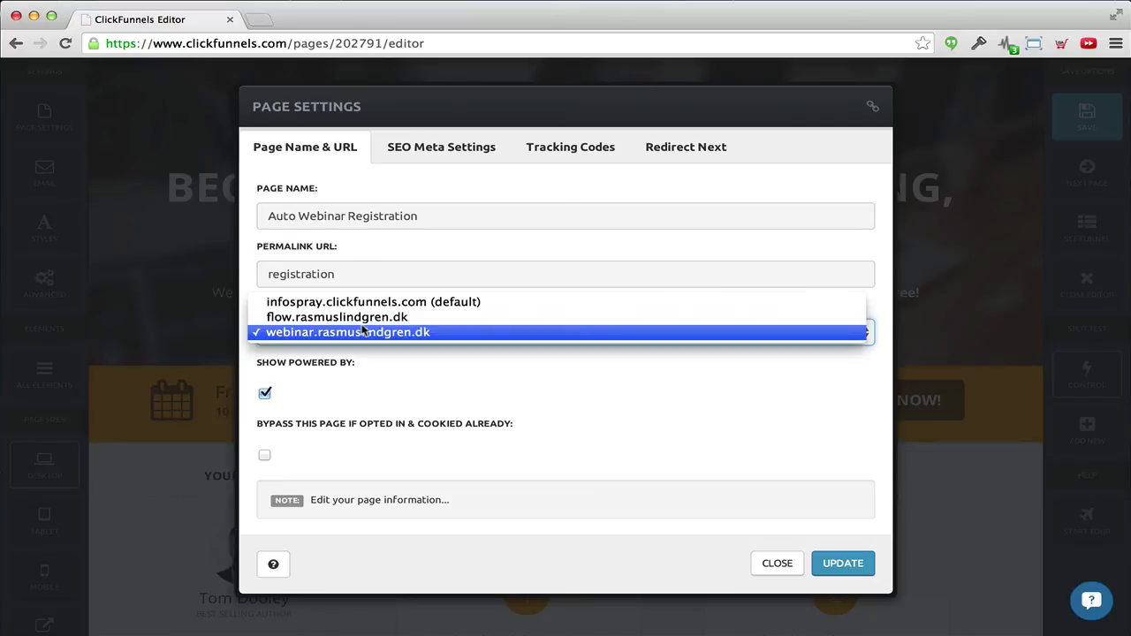
click(366, 316)
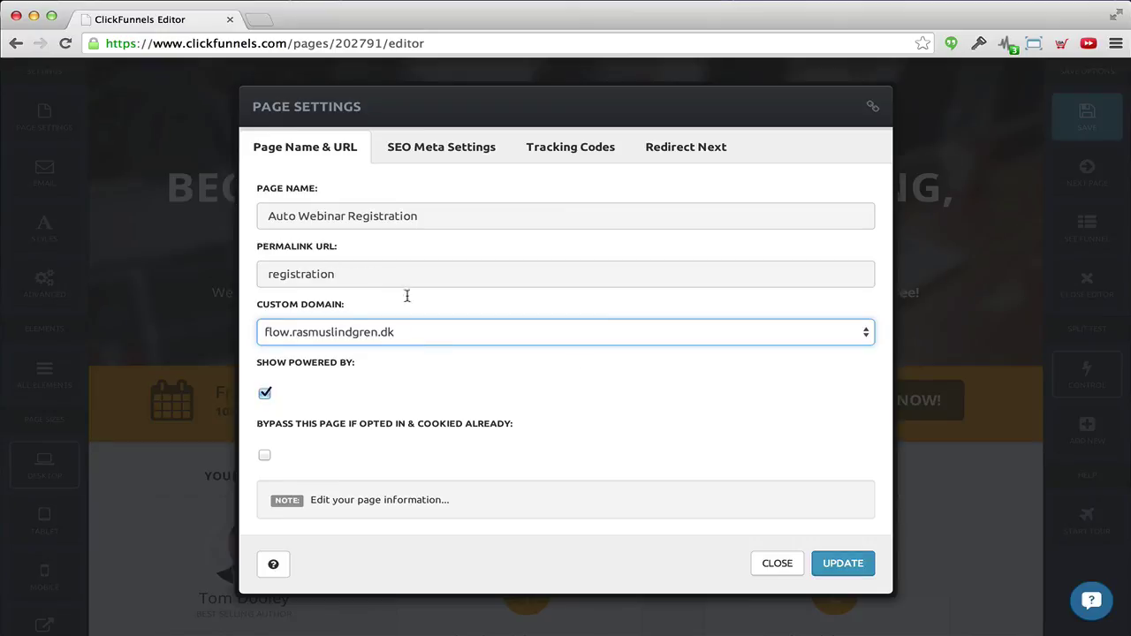
click(850, 562)
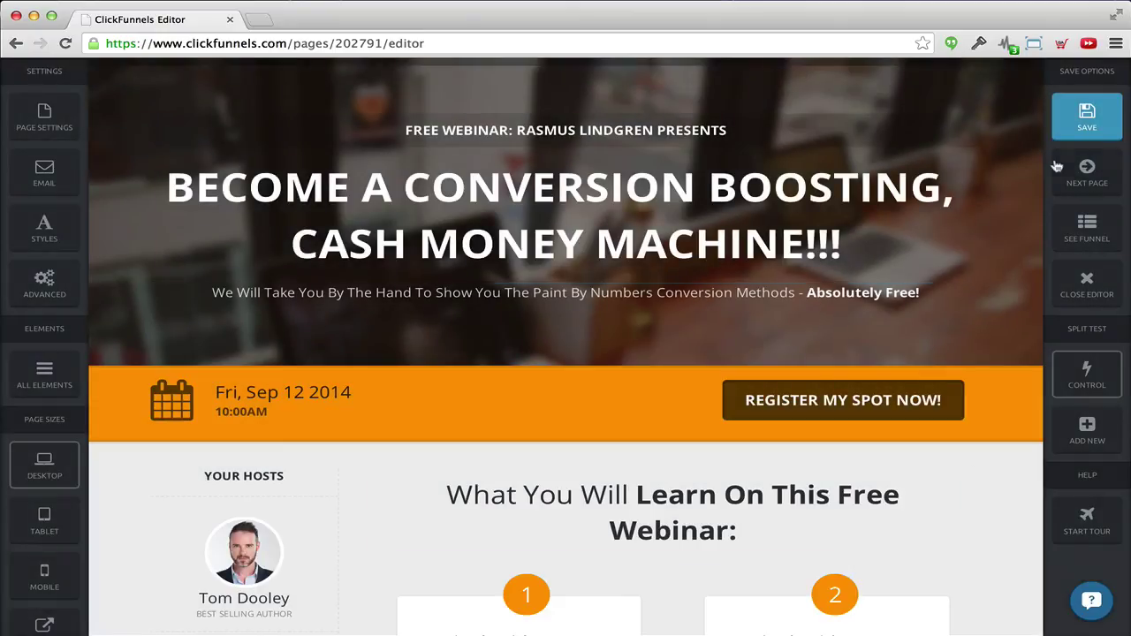
click(1089, 292)
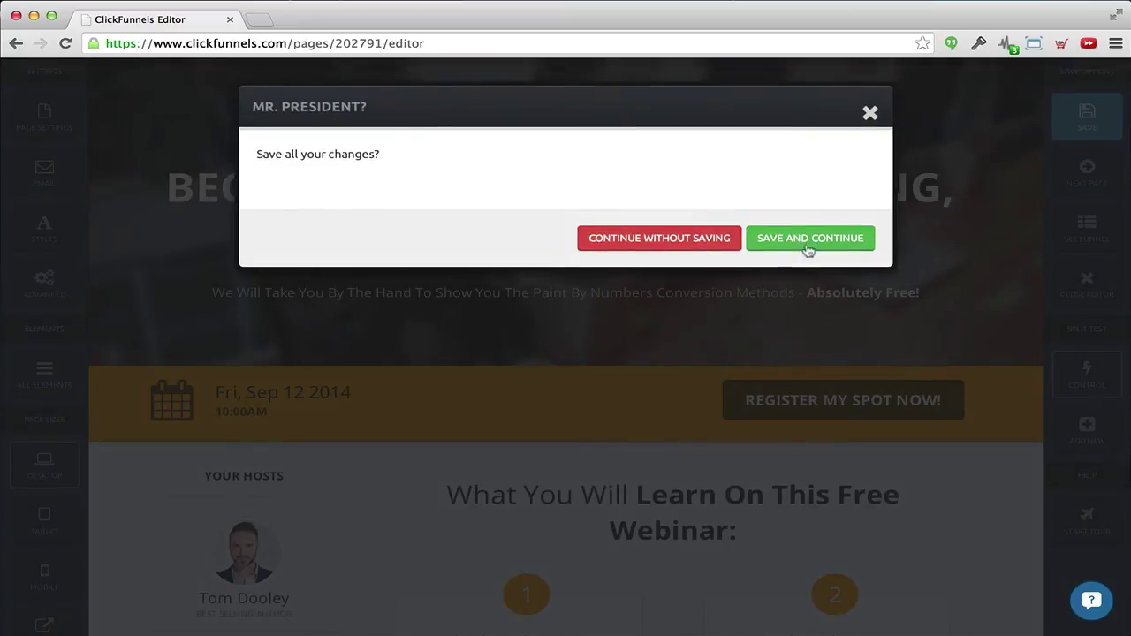
click(807, 249)
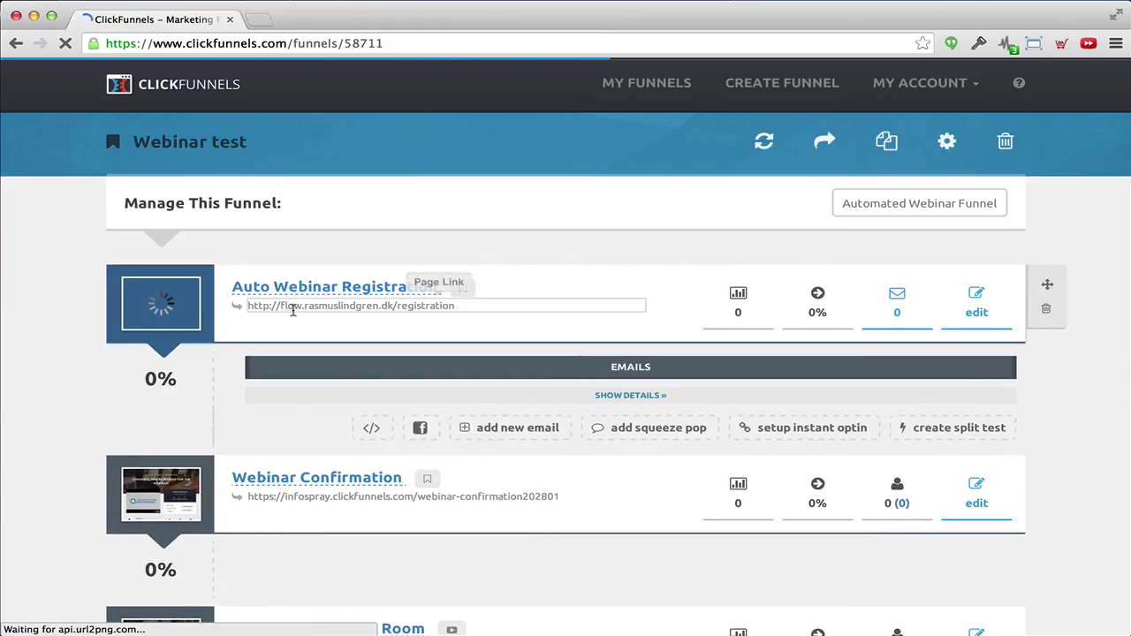
- Check the Auto Webinar Registration page's updated link and look over the confirmation, broadcast room and replay room pages
drag(454, 305, 253, 303)
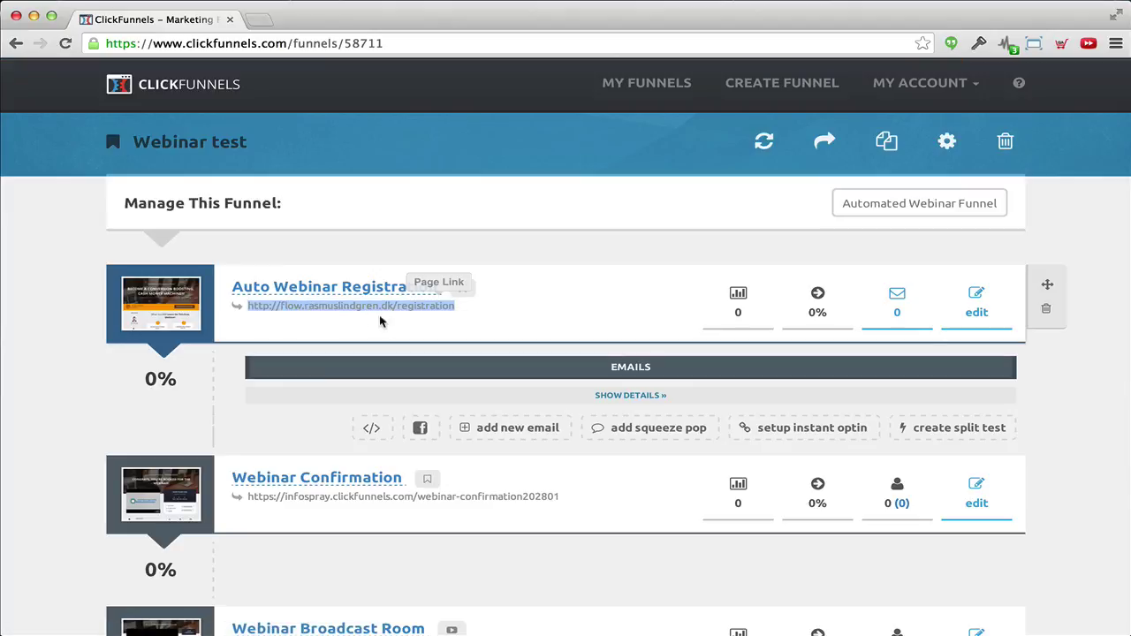
click(525, 281)
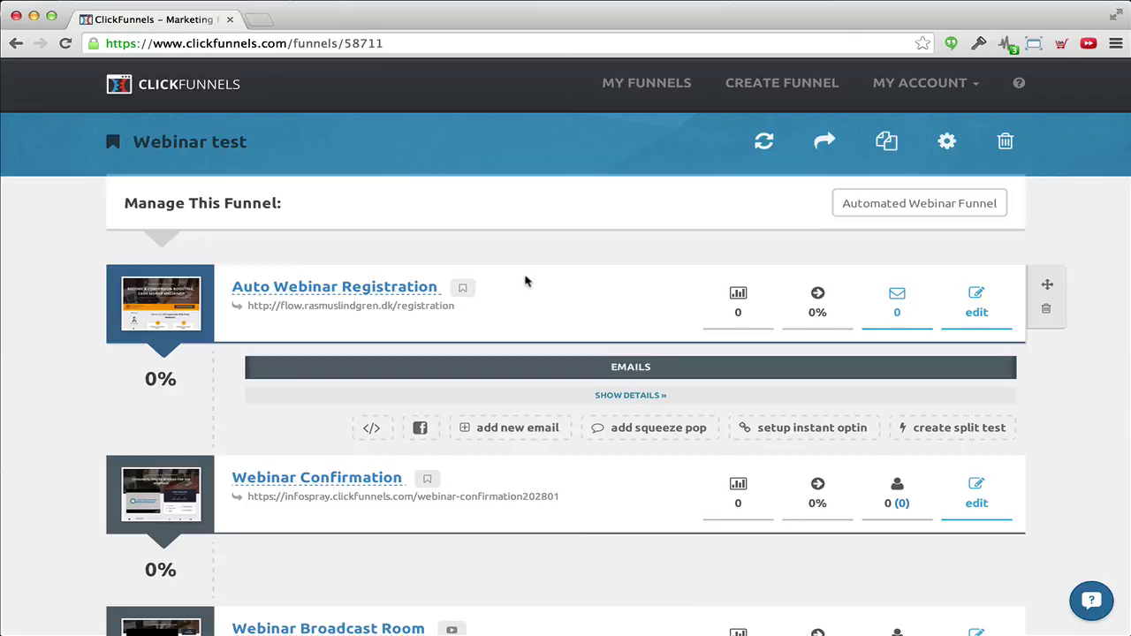
scroll(525, 281, down, 5)
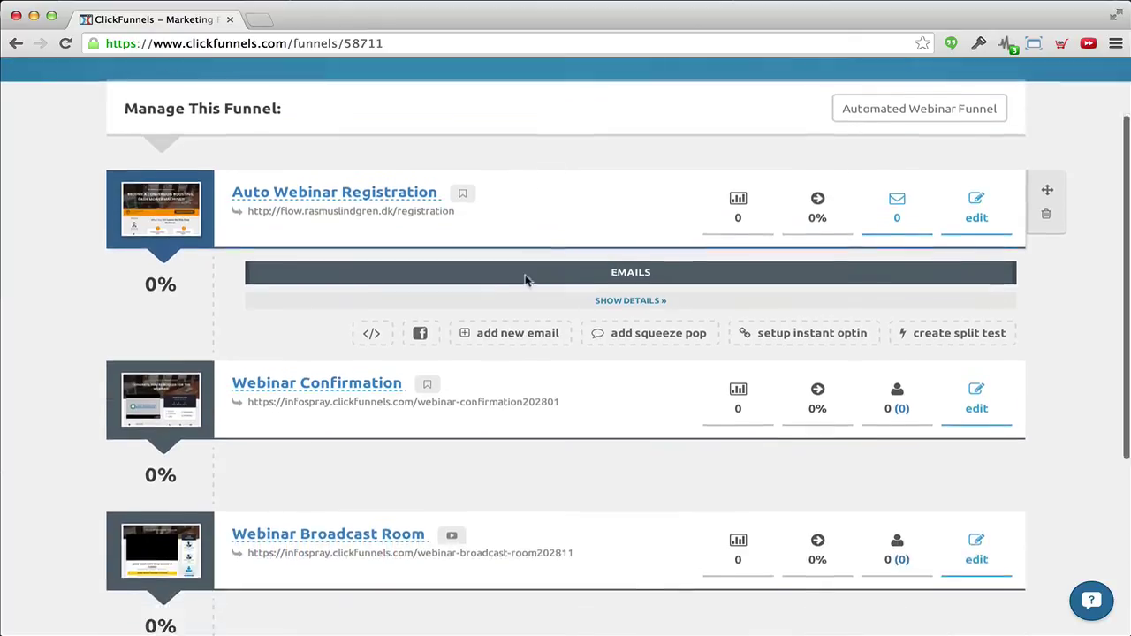
scroll(525, 281, up, 2)
scroll(525, 281, up, 3)
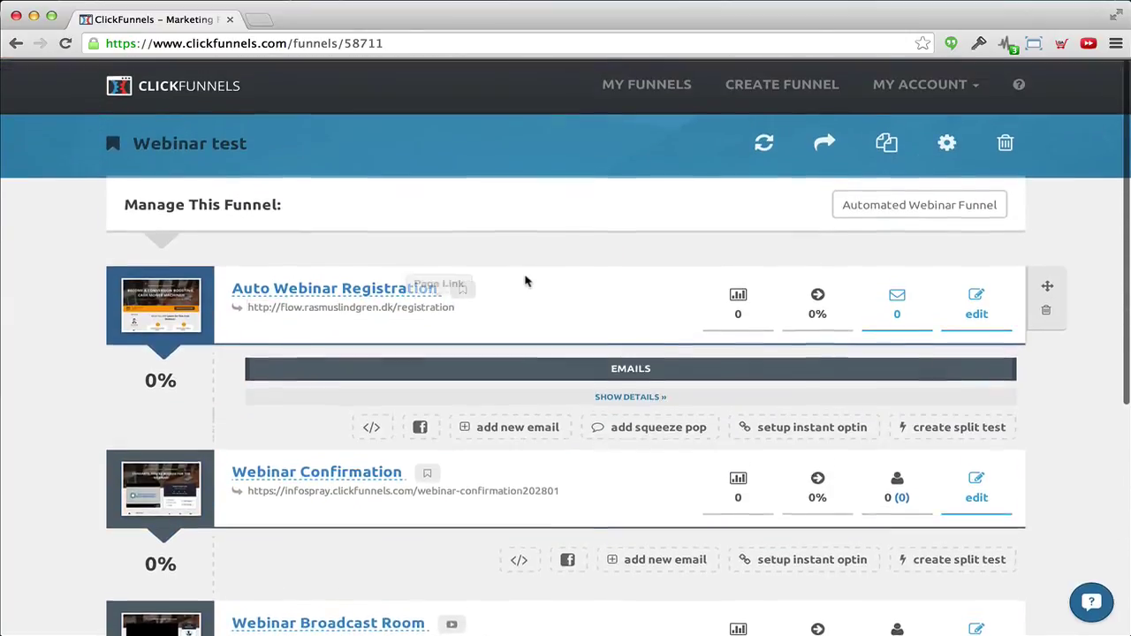
scroll(525, 281, down, 4)
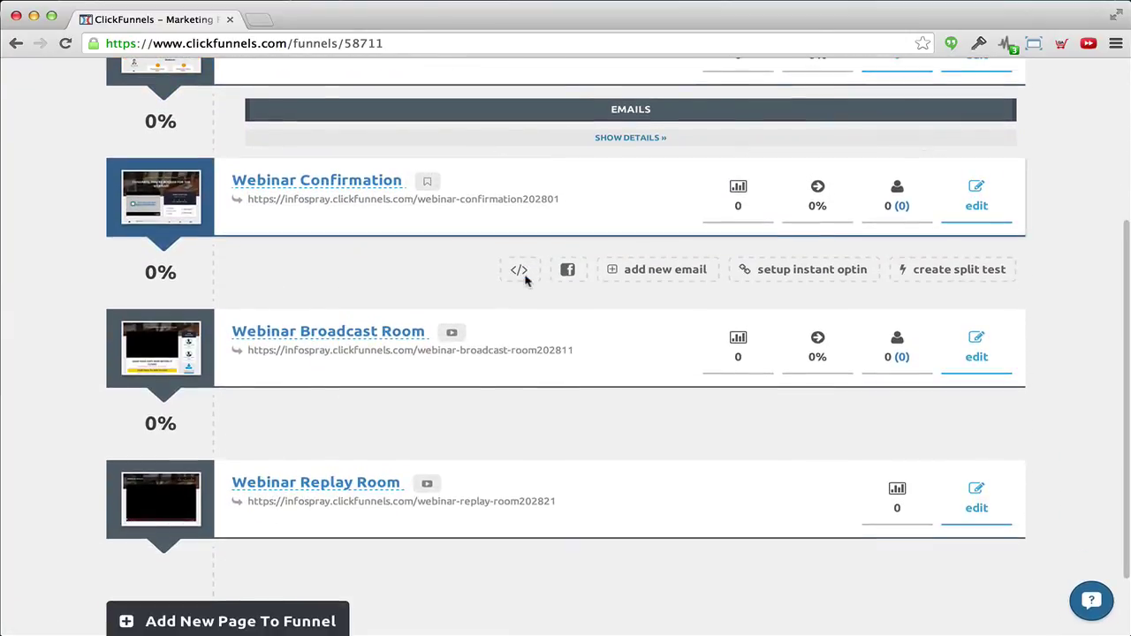
scroll(290, 331, down, 2)
scroll(289, 331, up, 1)
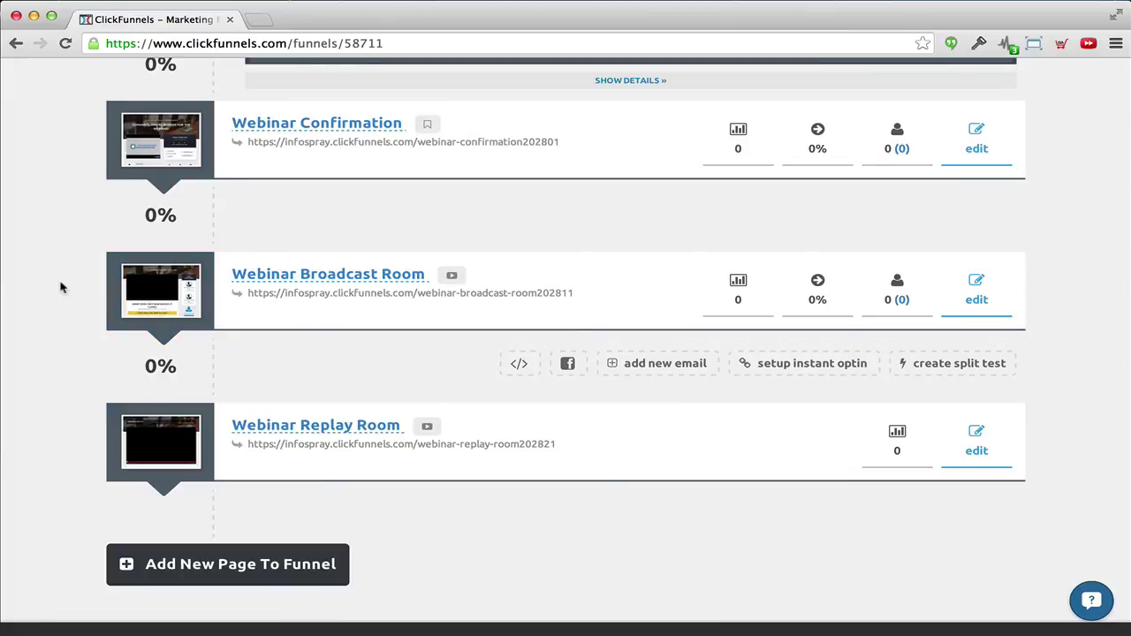
scroll(61, 287, up, 9)
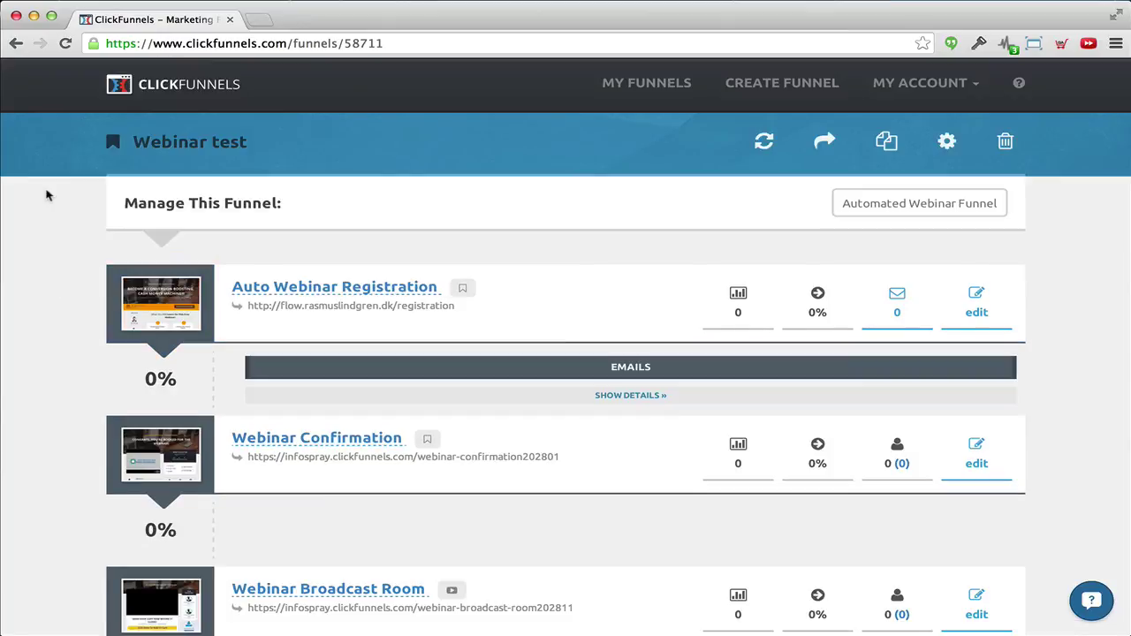